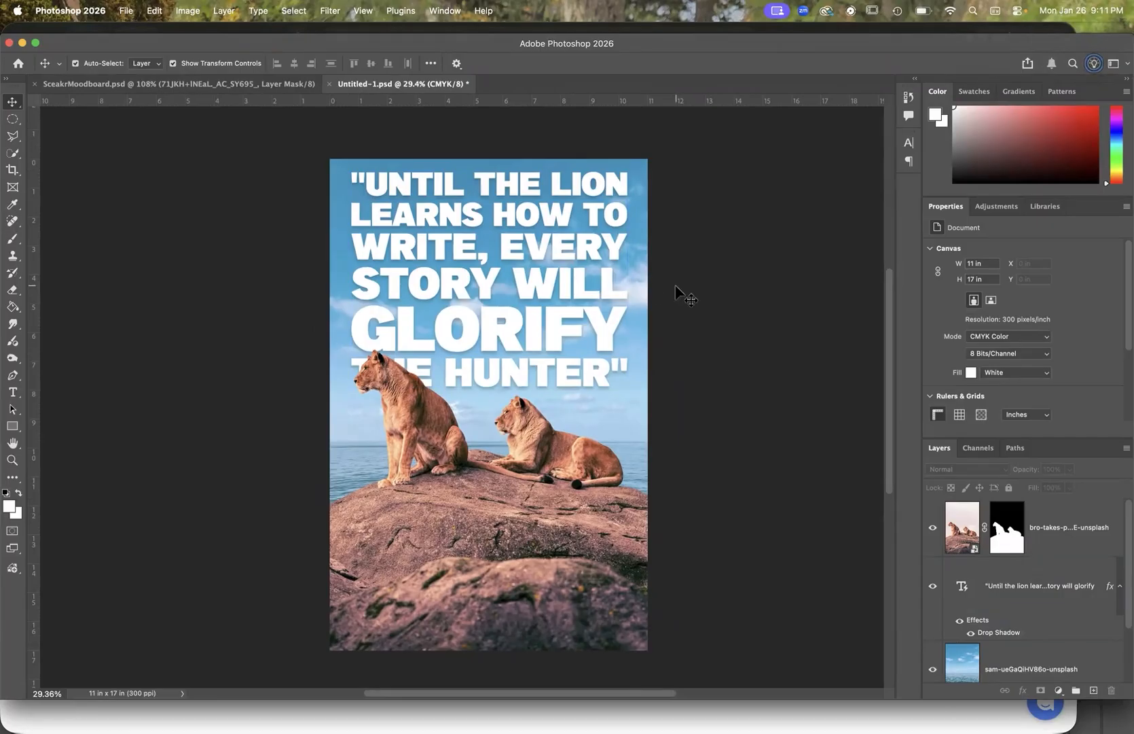
Step: Open the lion quote's text for editing and check its block option for dynamic text
scroll(678, 295, "down", 2)
scroll(679, 297, "up", 1)
scroll(681, 298, "left", 3)
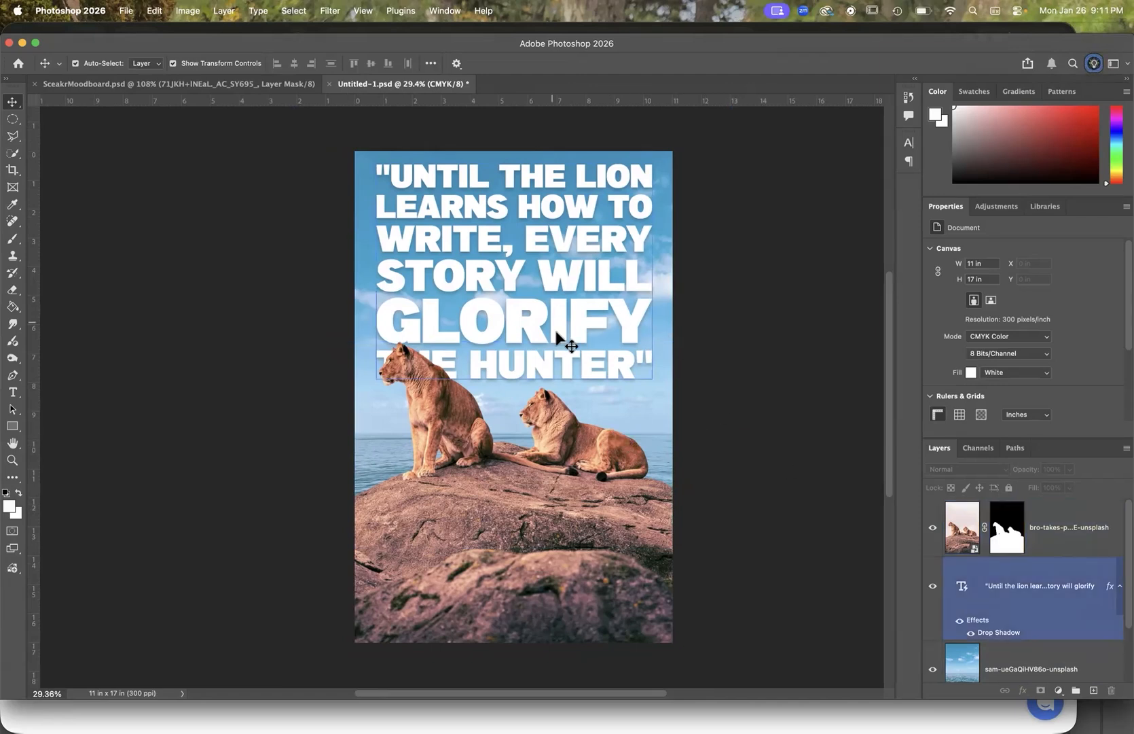
double_click(962, 586)
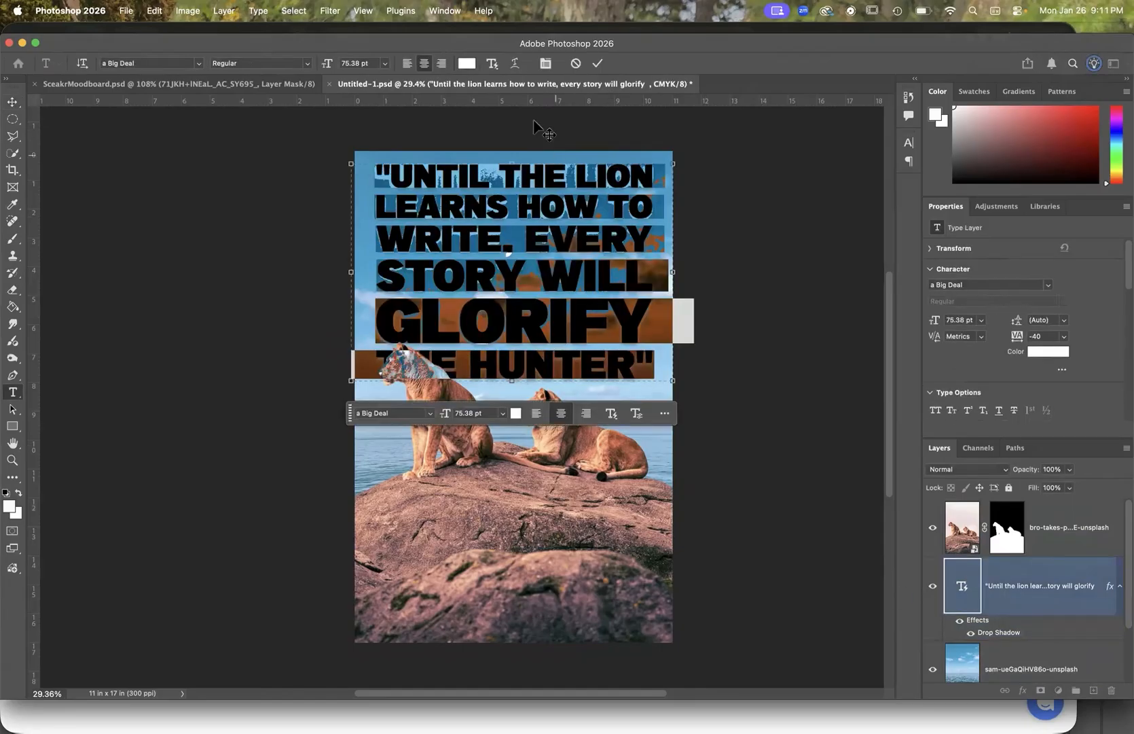
left_click(495, 65)
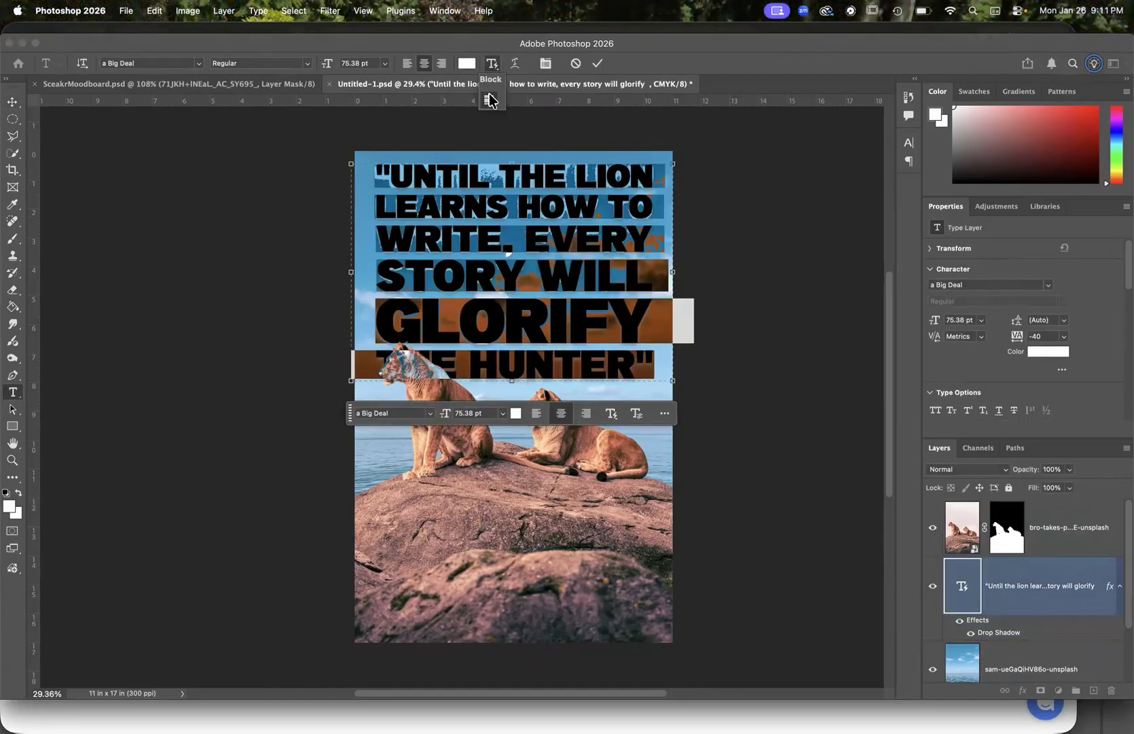
left_click(598, 63)
key("v")
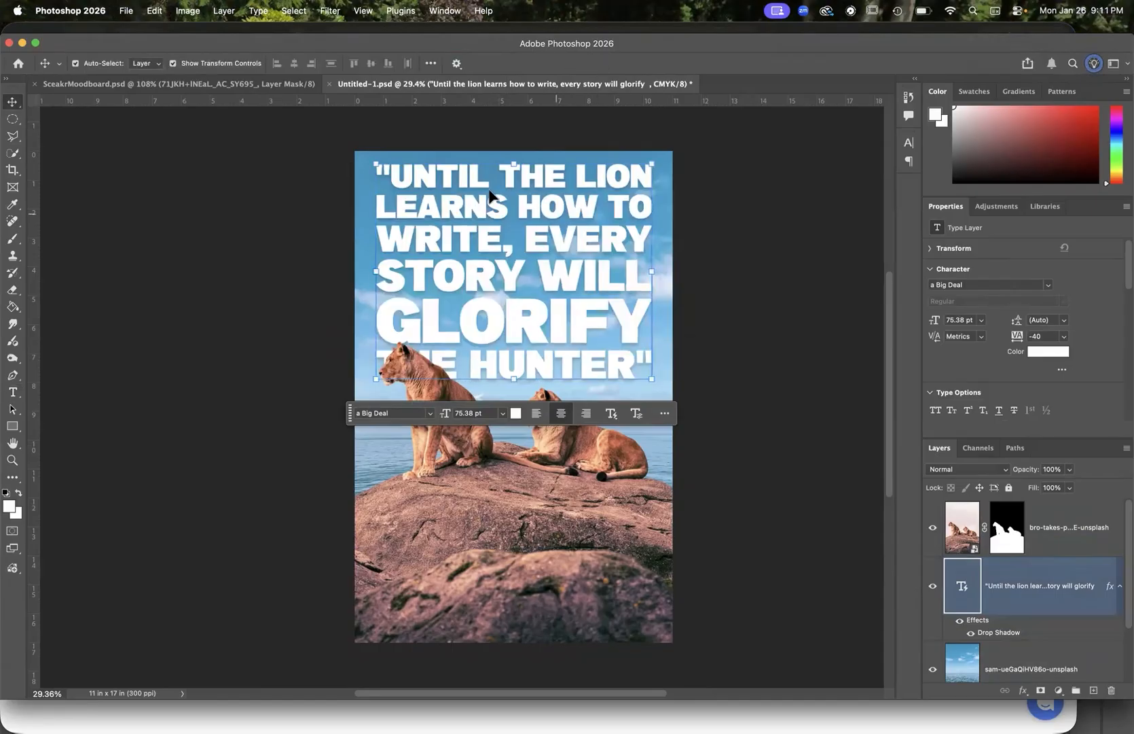
Step: Examine how the quote text is layered behind the seated lioness and how its lines fill the poster
scroll(594, 321, "up", 1)
scroll(595, 329, "up", 4)
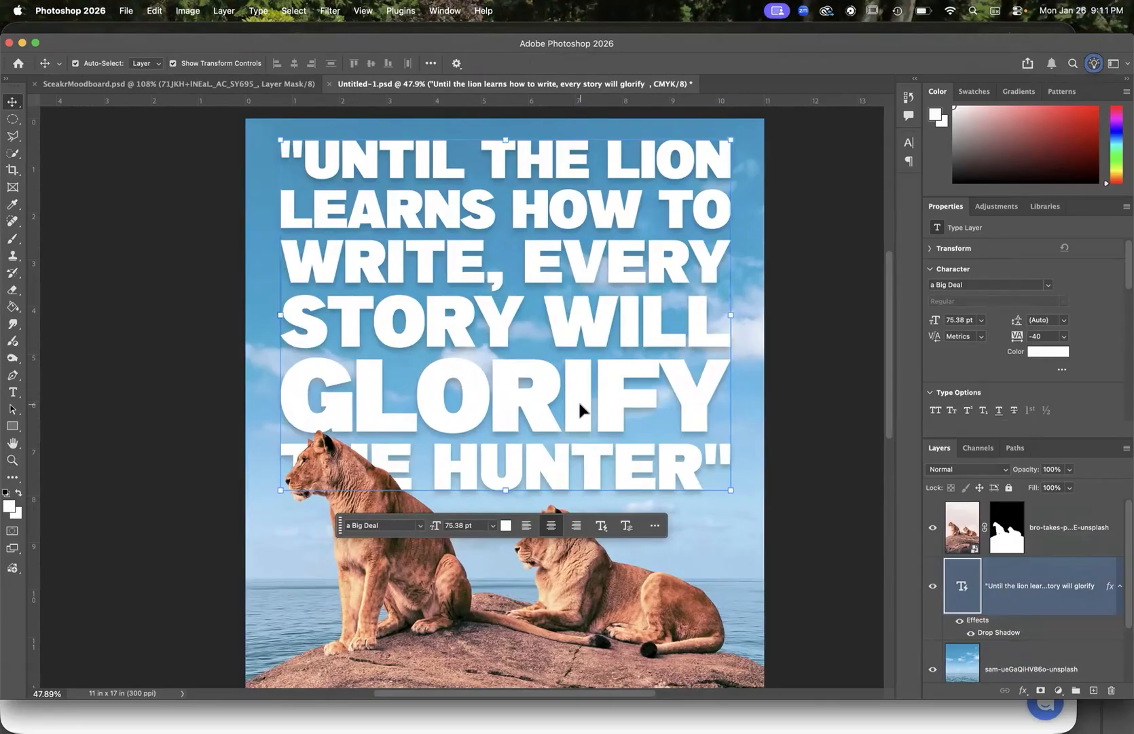
scroll(579, 408, "down", 5)
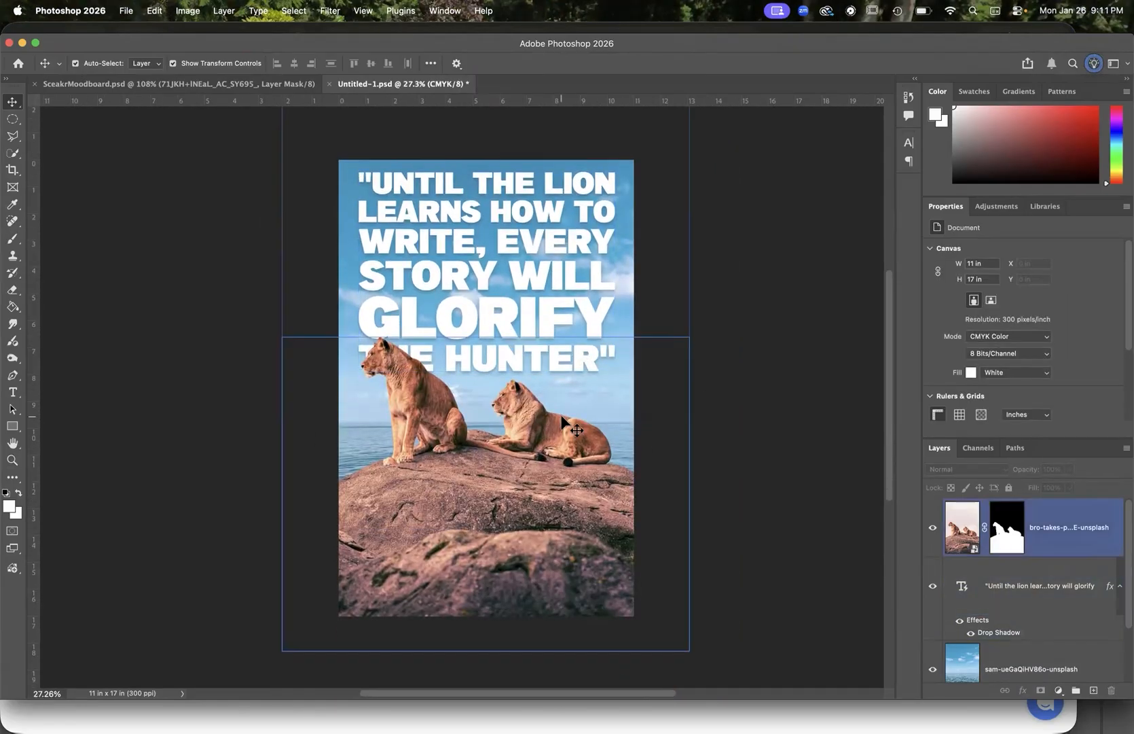
scroll(455, 350, "up", 3)
left_click(313, 284)
left_click(313, 284)
left_click(413, 483)
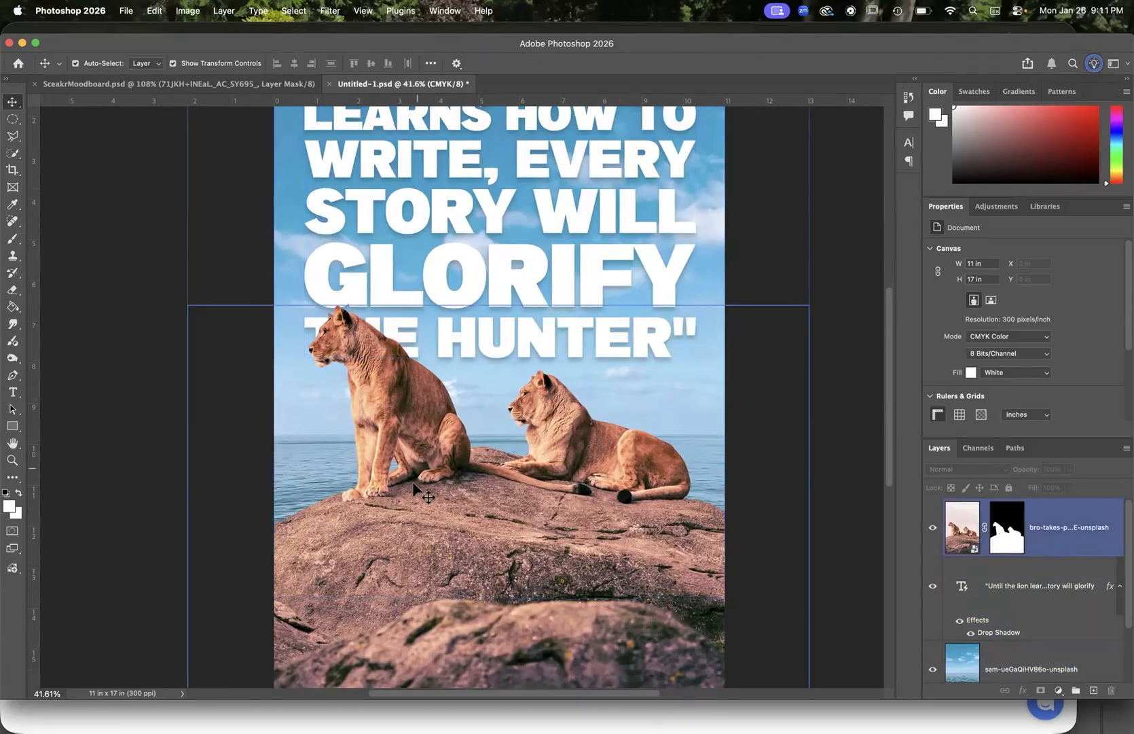
scroll(413, 484, "down", 2)
scroll(413, 481, "down", 1)
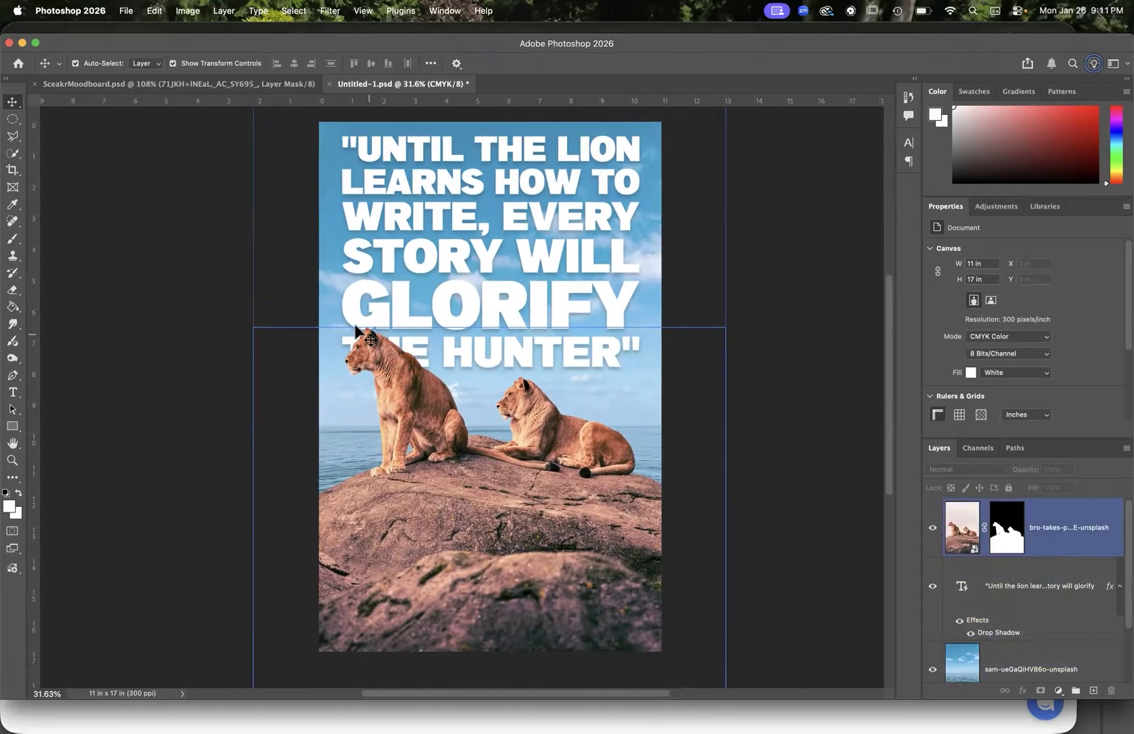
left_click(387, 316)
scroll(506, 338, "up", 2)
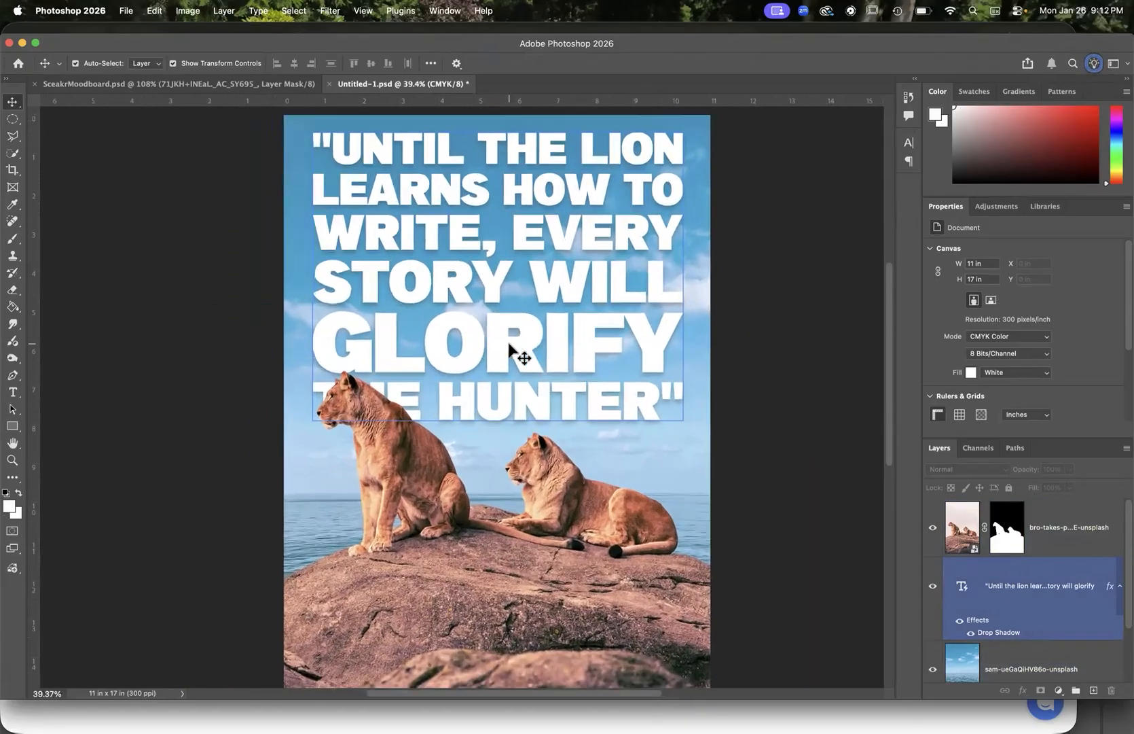
scroll(509, 344, "up", 3)
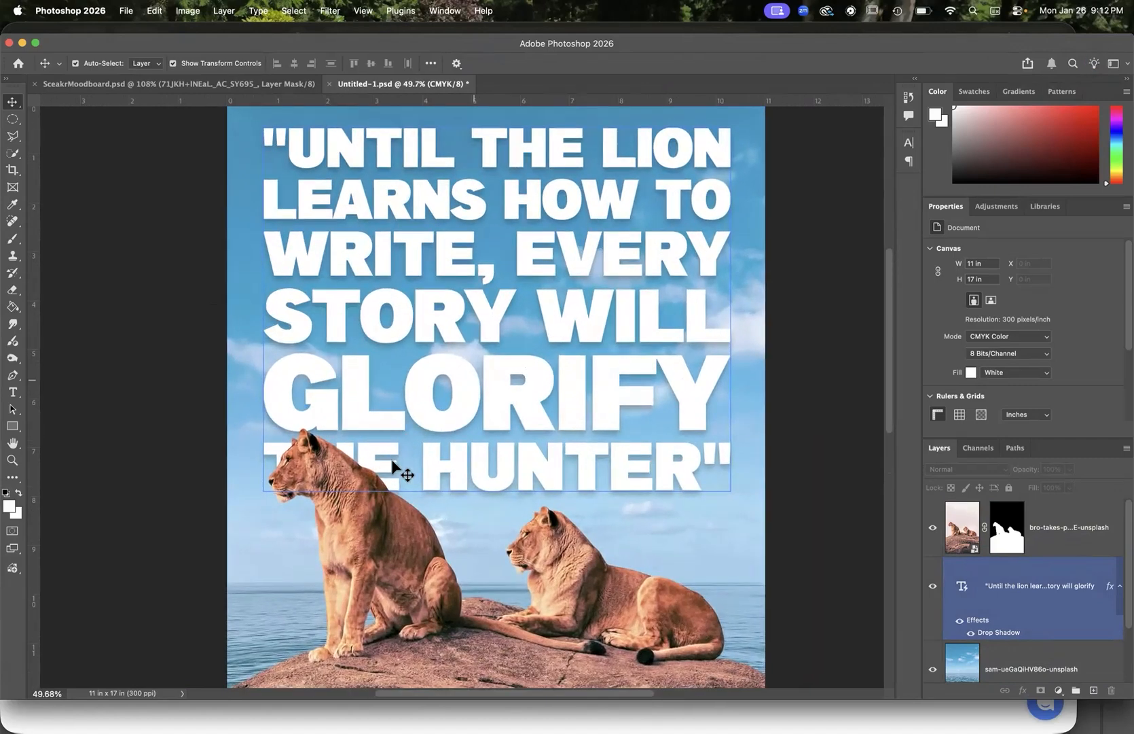
left_click(362, 471)
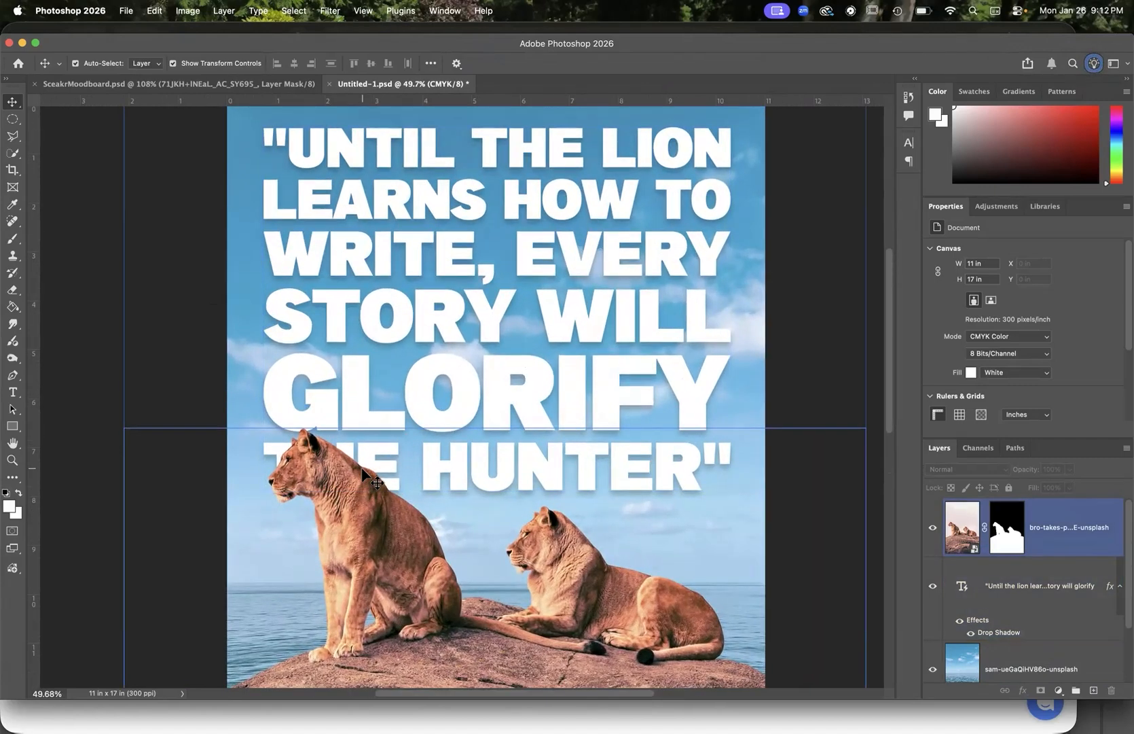
left_click(443, 446)
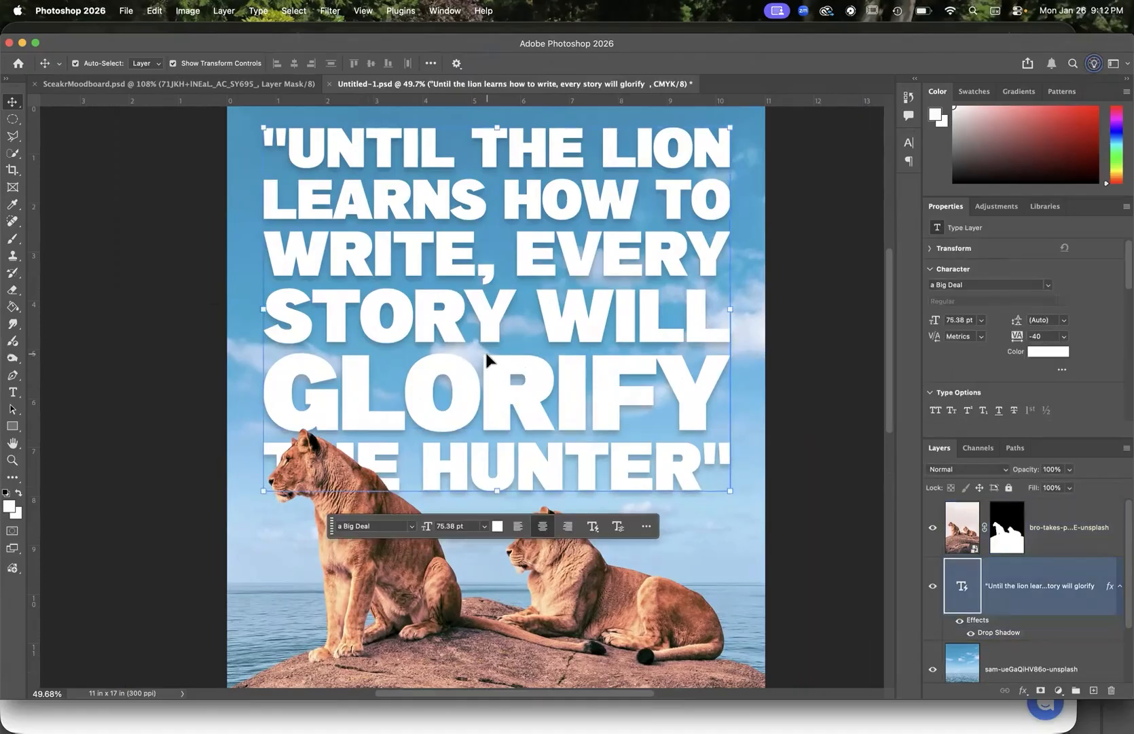
scroll(485, 350, "down", 2)
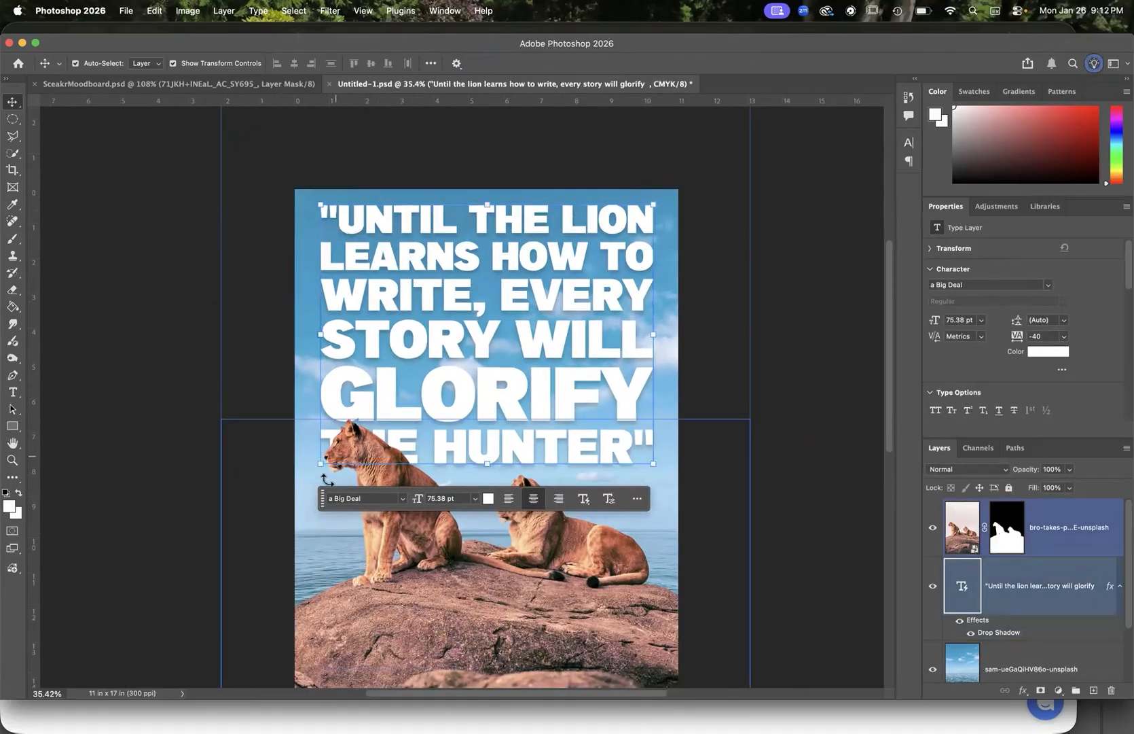
Step: Nudge the quote text very slightly within the poster and deselect it
left_click(761, 328)
left_click(508, 323)
mouse_move(522, 298)
left_mouse_down()
mouse_move(522, 347)
mouse_move(523, 299)
left_mouse_up()
left_click(828, 322)
scroll(646, 386, "down", 2)
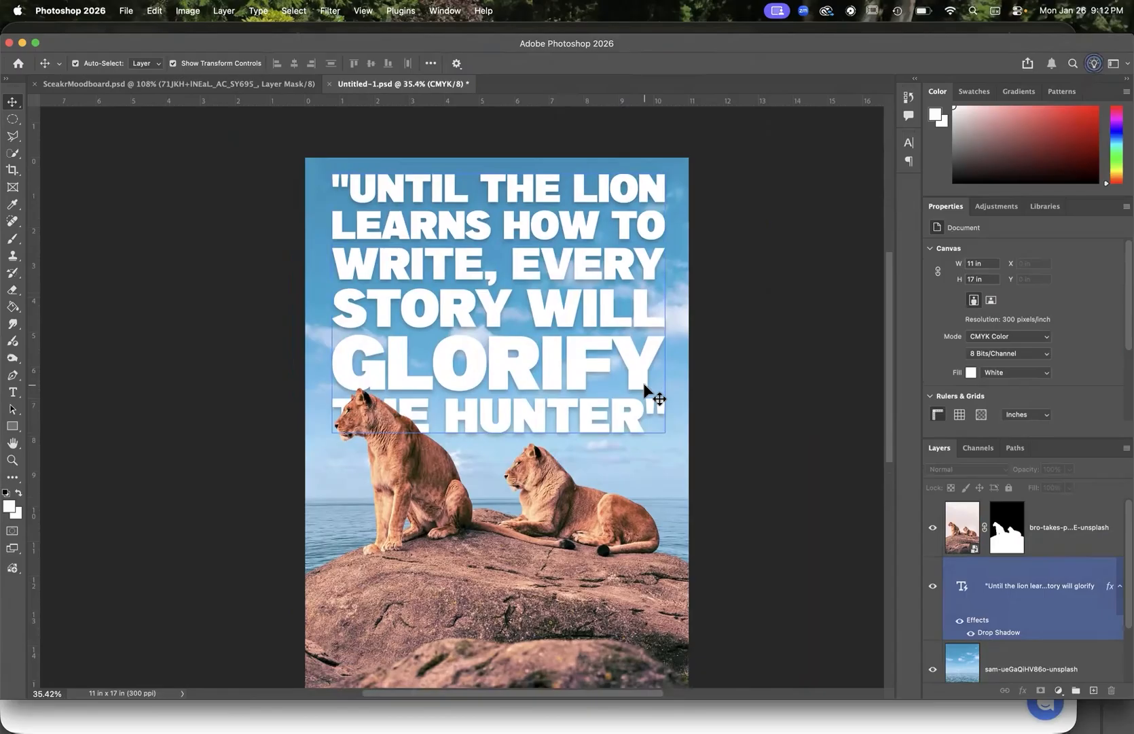
Step: Examine the margins between the quote text, the lionesses and the poster's edges
scroll(578, 431, "down", 3)
left_click(572, 430)
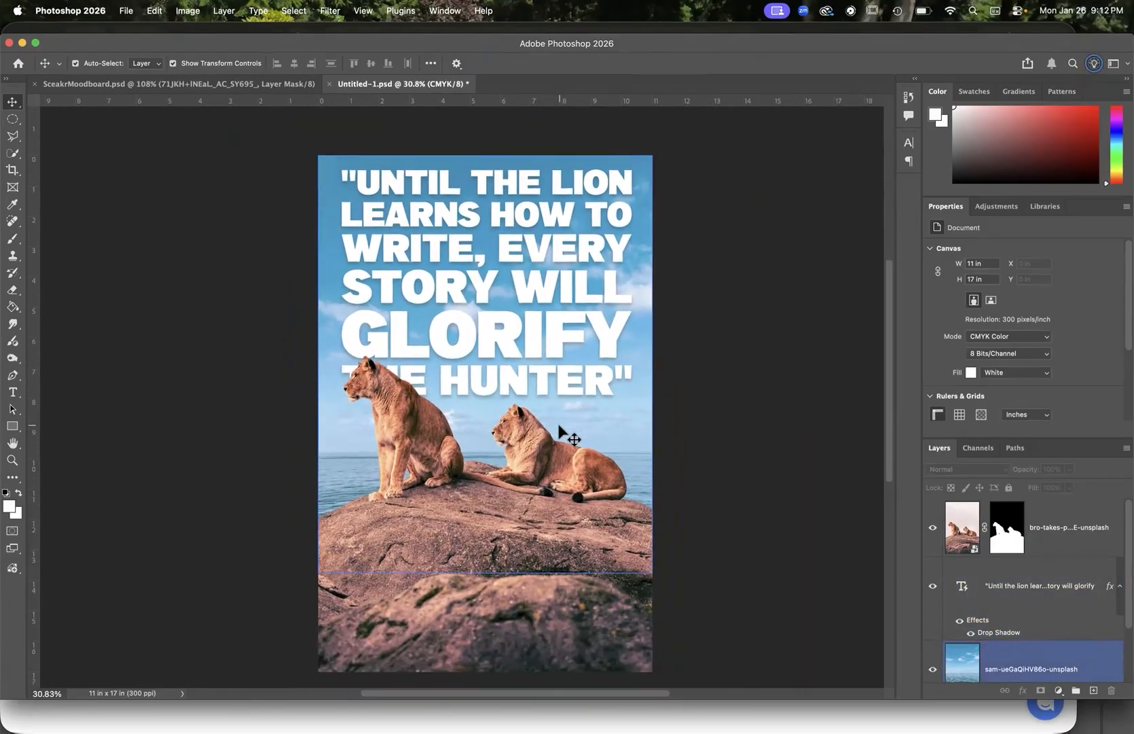
scroll(391, 180, "up", 3)
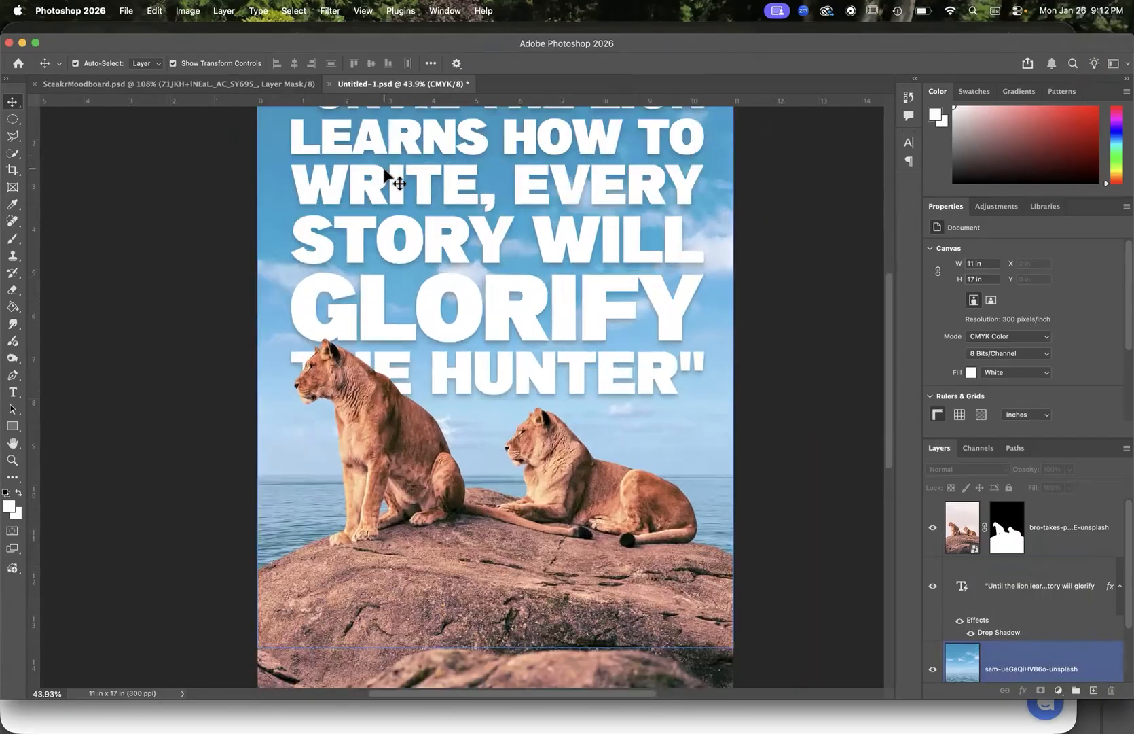
scroll(384, 173, "up", 2)
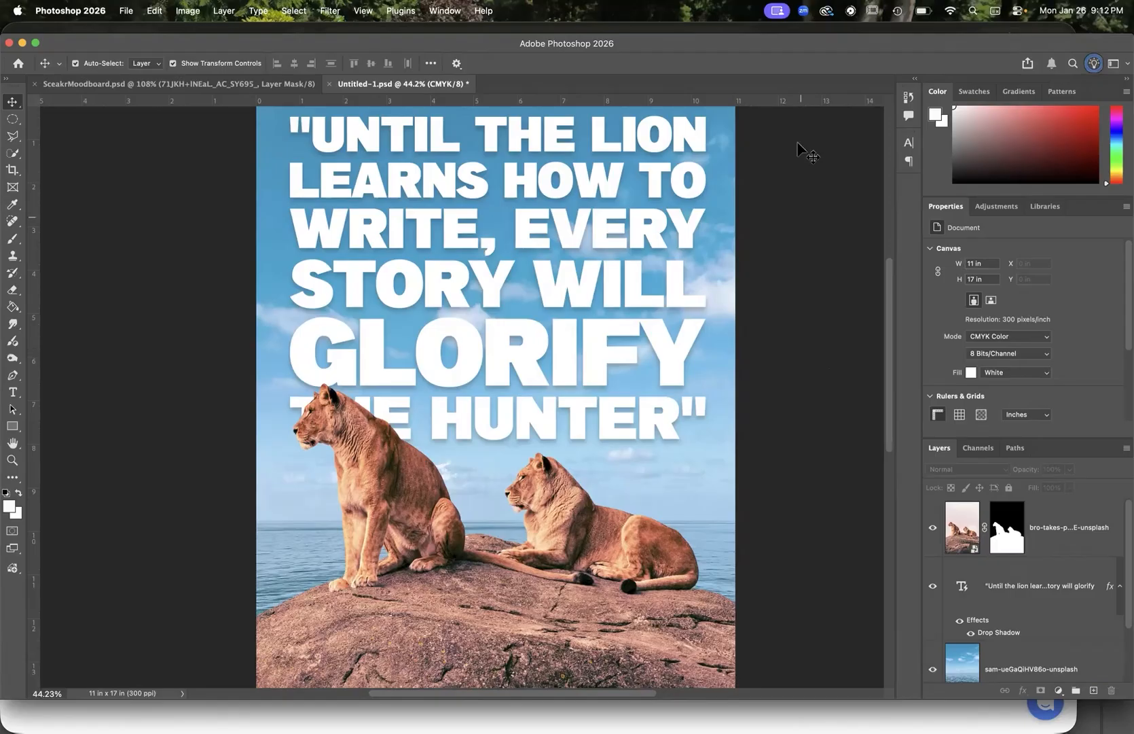
left_click(720, 119)
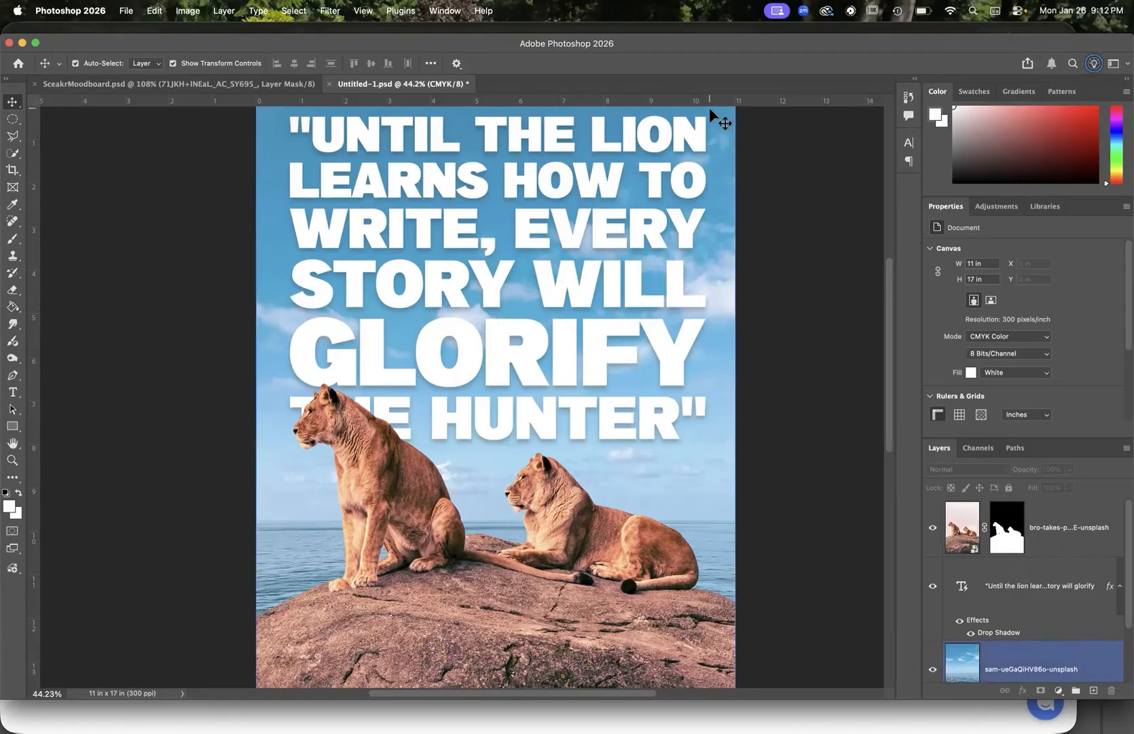
scroll(711, 515, "up", 3)
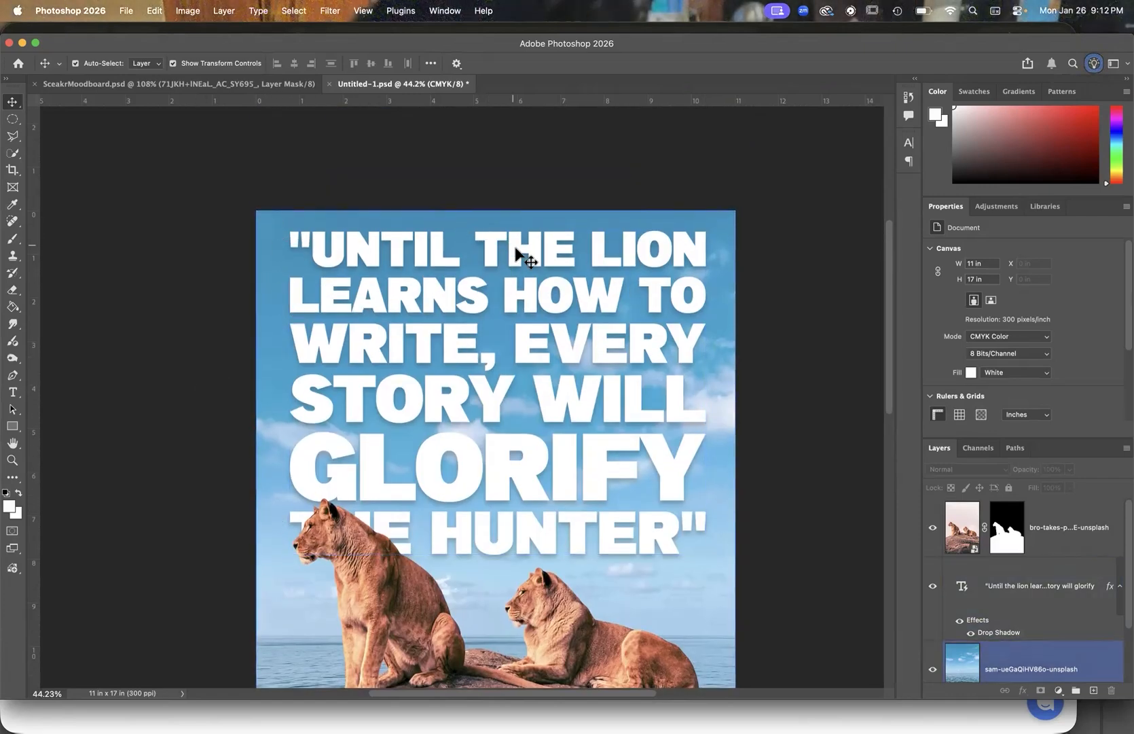
Step: Try scaling the quote text to 114.14% so it nearly reaches the poster's edges
left_click(489, 254)
left_click_drag(496, 253, 461, 230)
left_click_drag(672, 539, 762, 594)
scroll(762, 594, "down", 5)
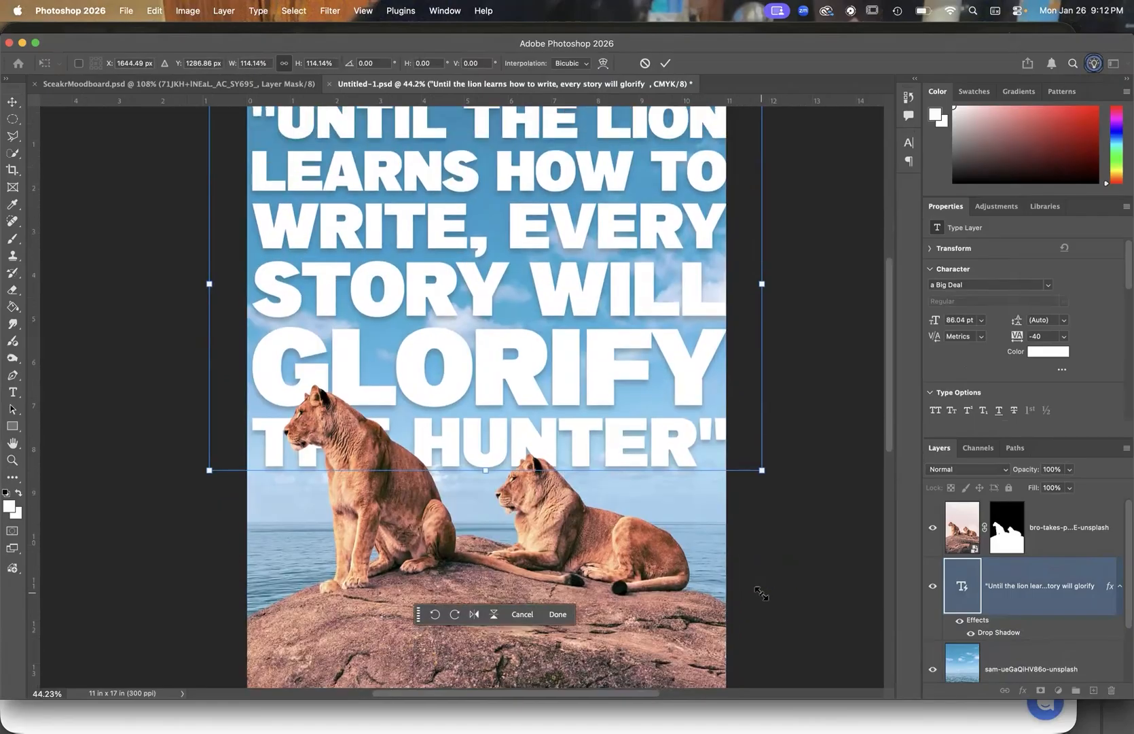
scroll(741, 442, "up", 3)
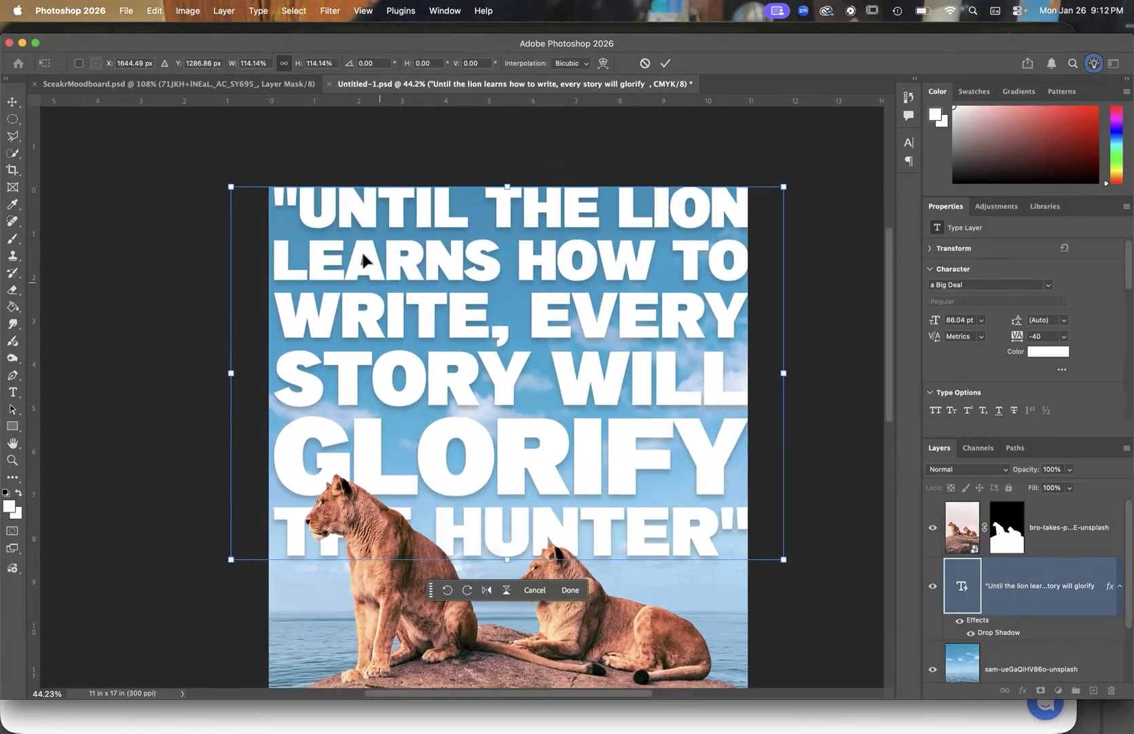
left_click_drag(329, 263, 324, 261)
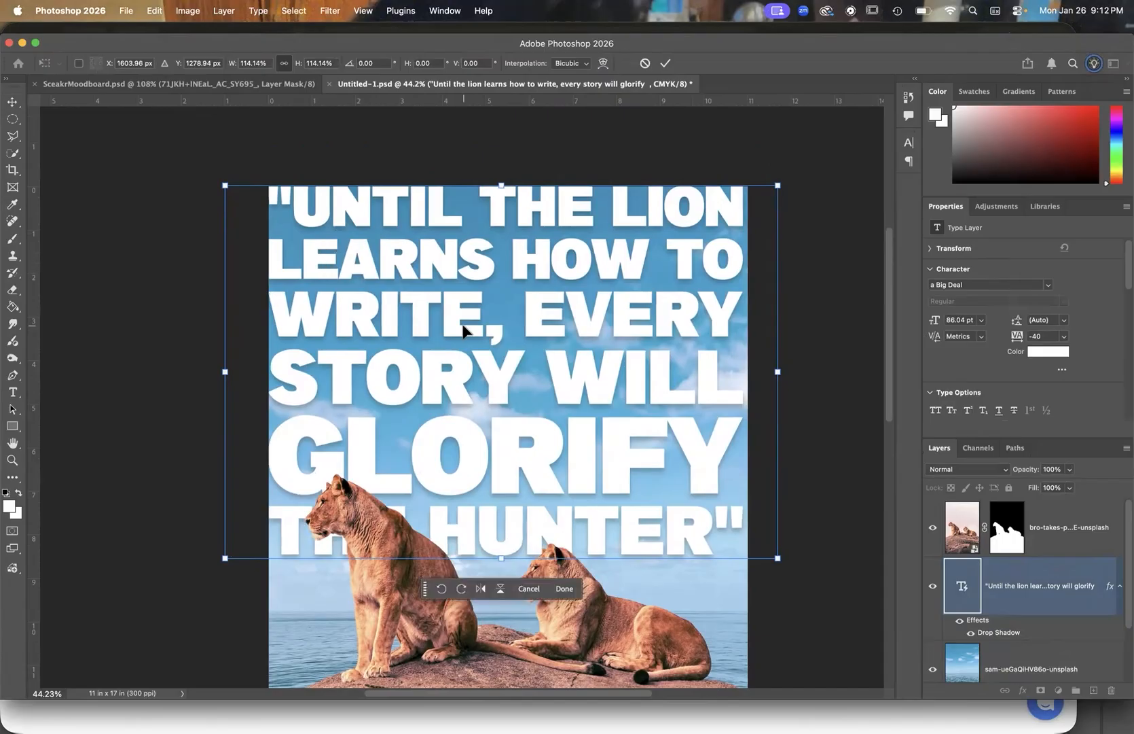
key("super+minus")
scroll(670, 327, "down", 1)
scroll(669, 332, "down", 1)
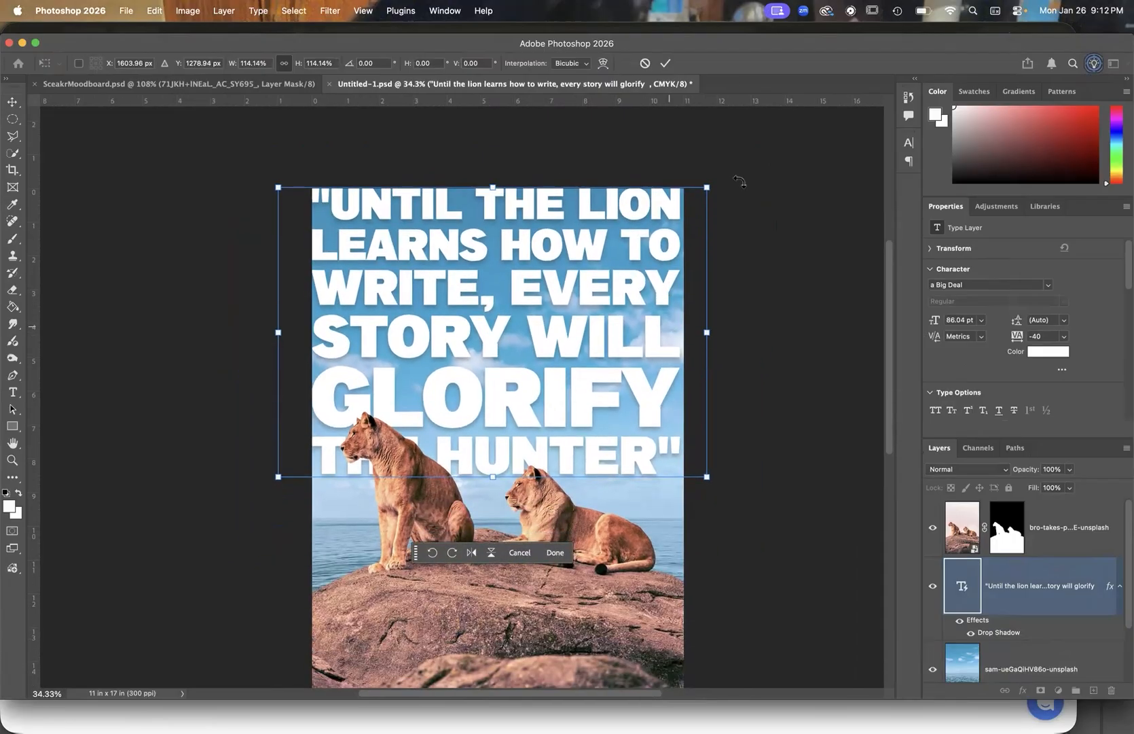
left_click(644, 63)
Step: Reposition the quote text slightly lower, keep a margin to the poster's edges, and deselect it
left_click_drag(593, 238, 614, 227)
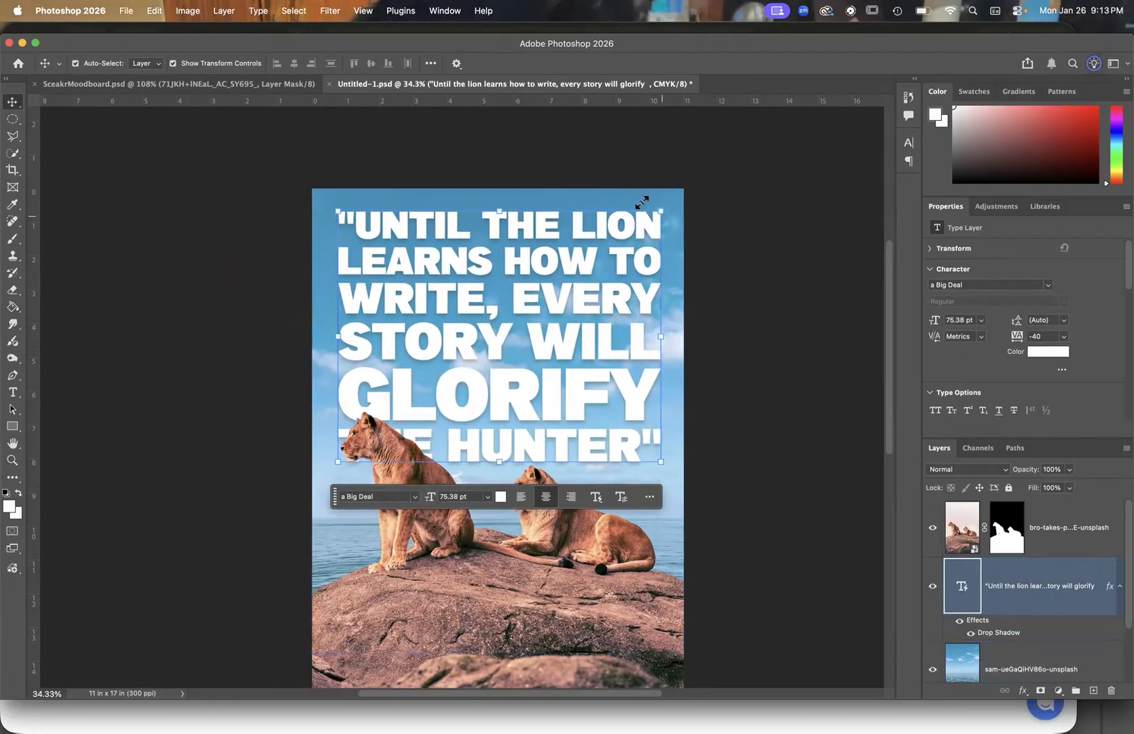
left_click(809, 241)
scroll(808, 241, "down", 2)
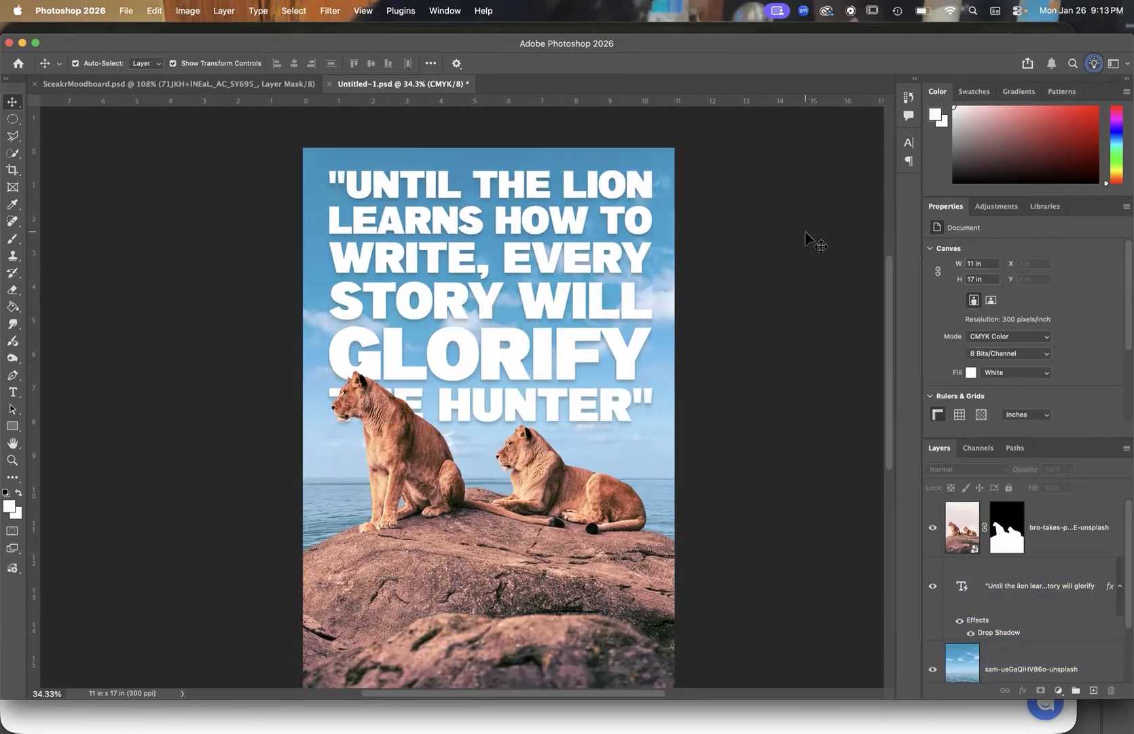
scroll(816, 242, "down", 2)
scroll(805, 233, "down", 2)
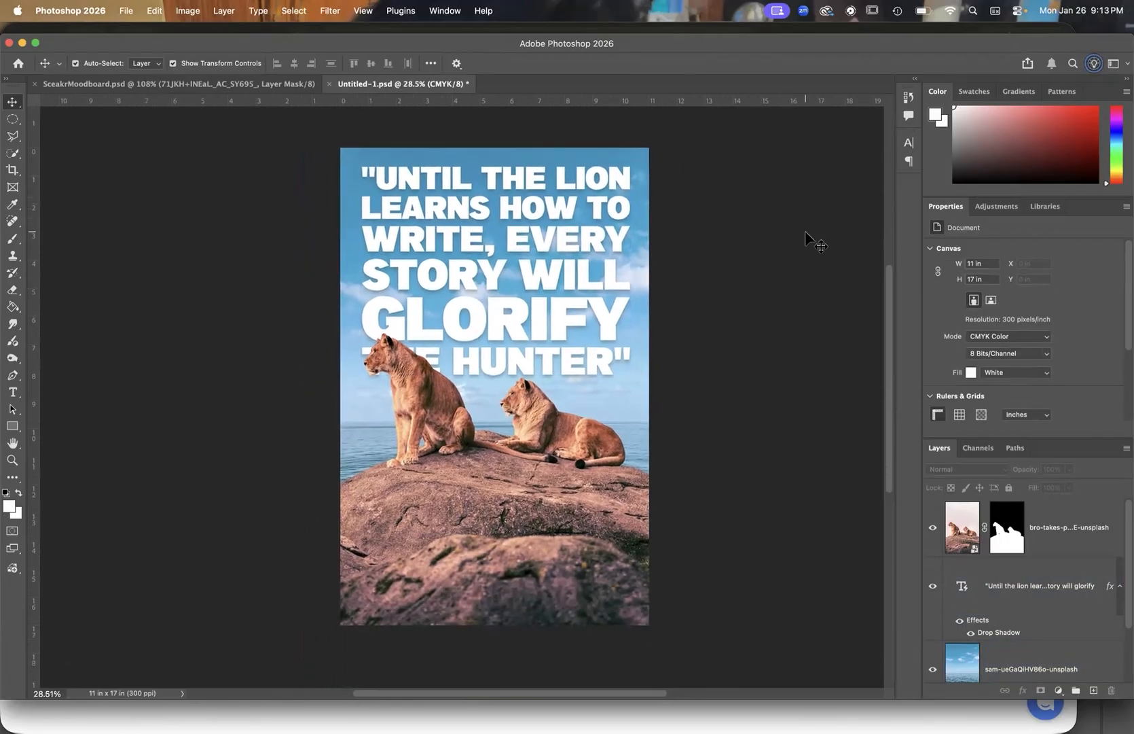
scroll(695, 308, "up", 1)
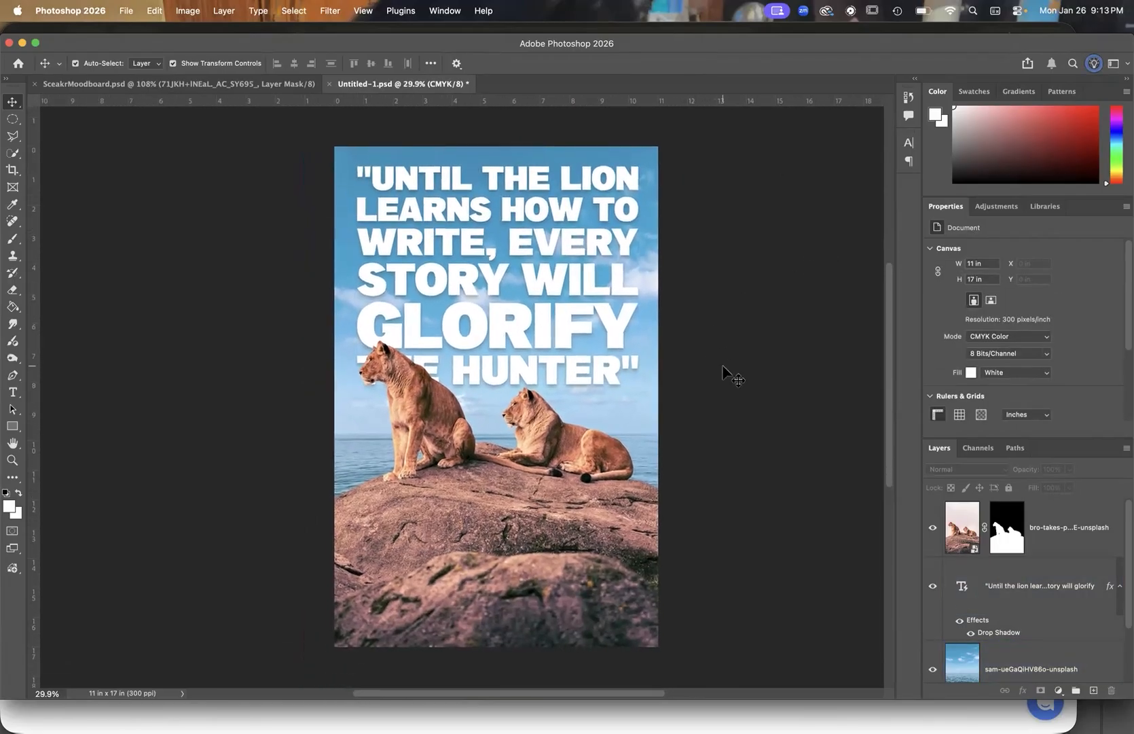
Step: Examine the lioness, quote text and sky layers that make up the poster
left_click(652, 467)
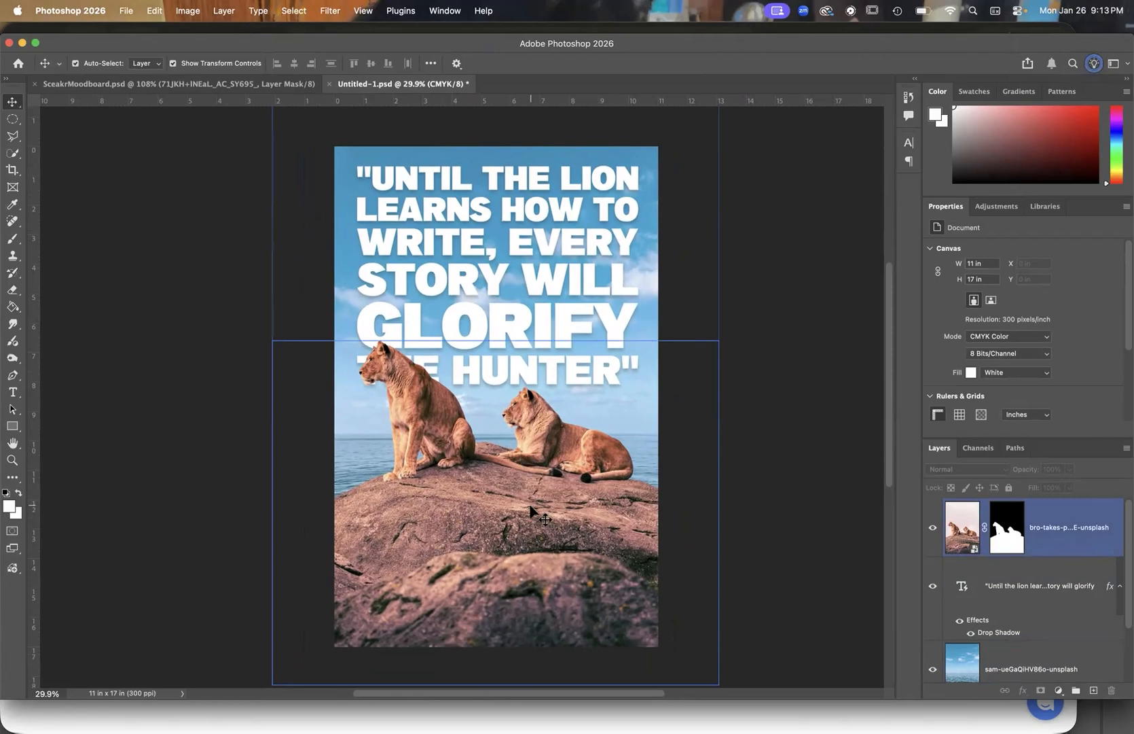
left_click(671, 268)
left_click(492, 282)
left_click(651, 131)
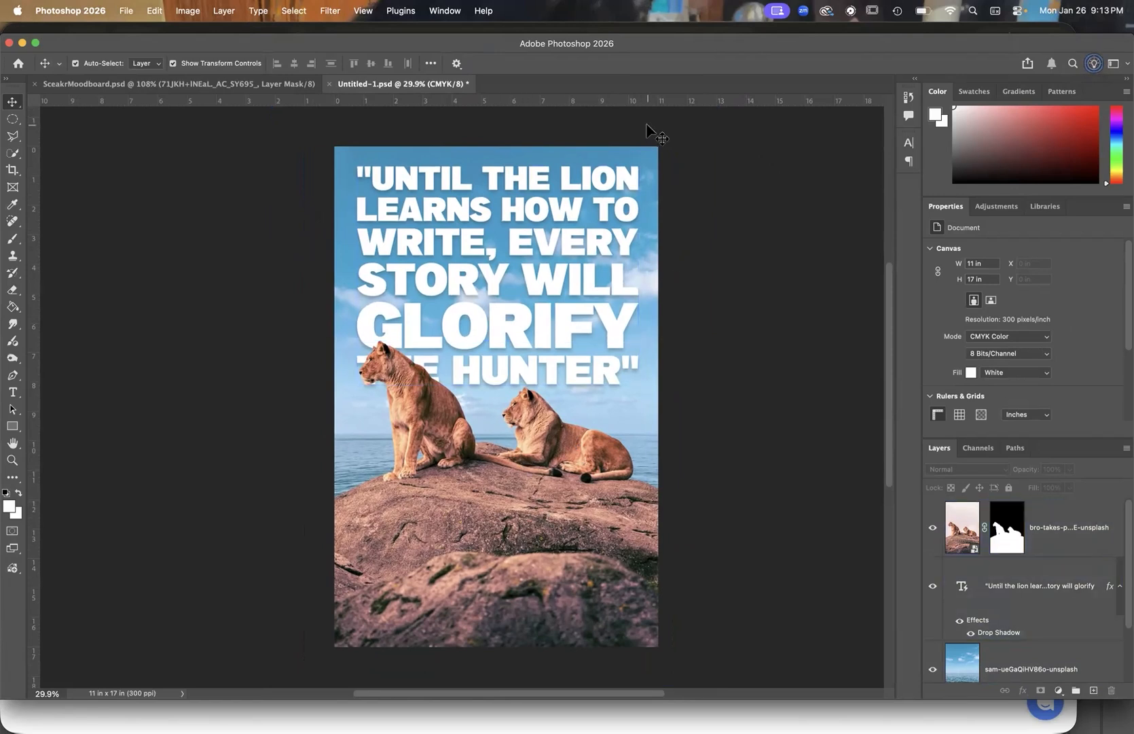
left_click(405, 197)
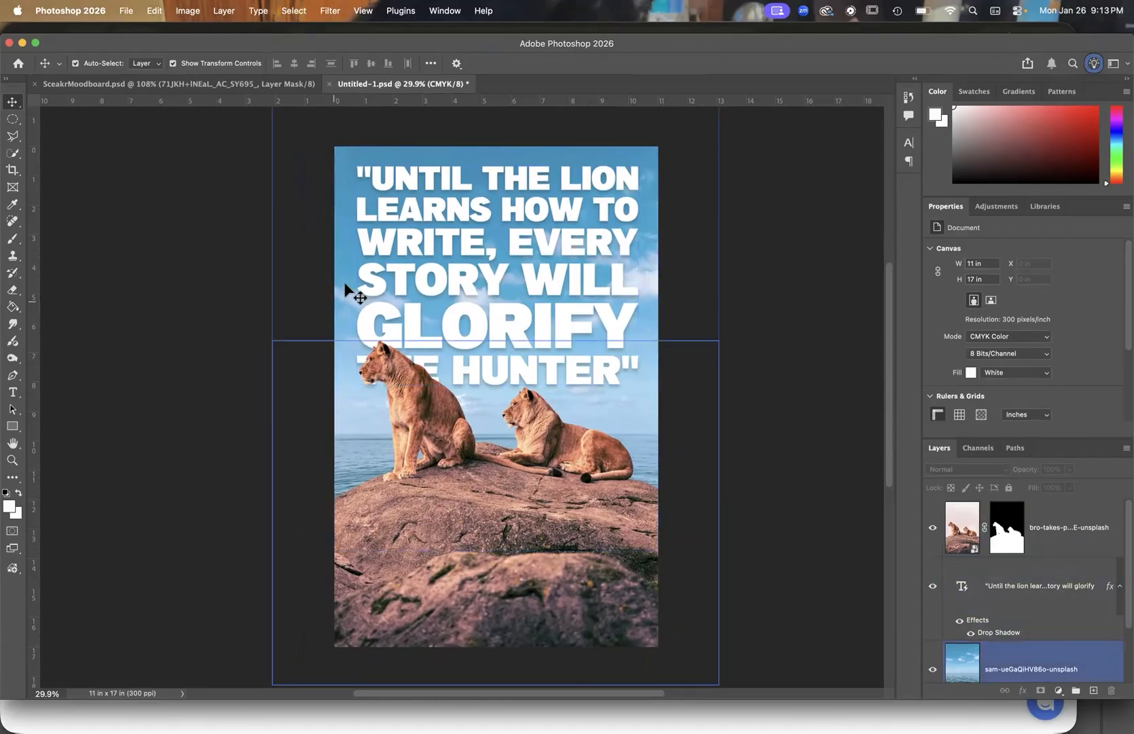
left_click(764, 454)
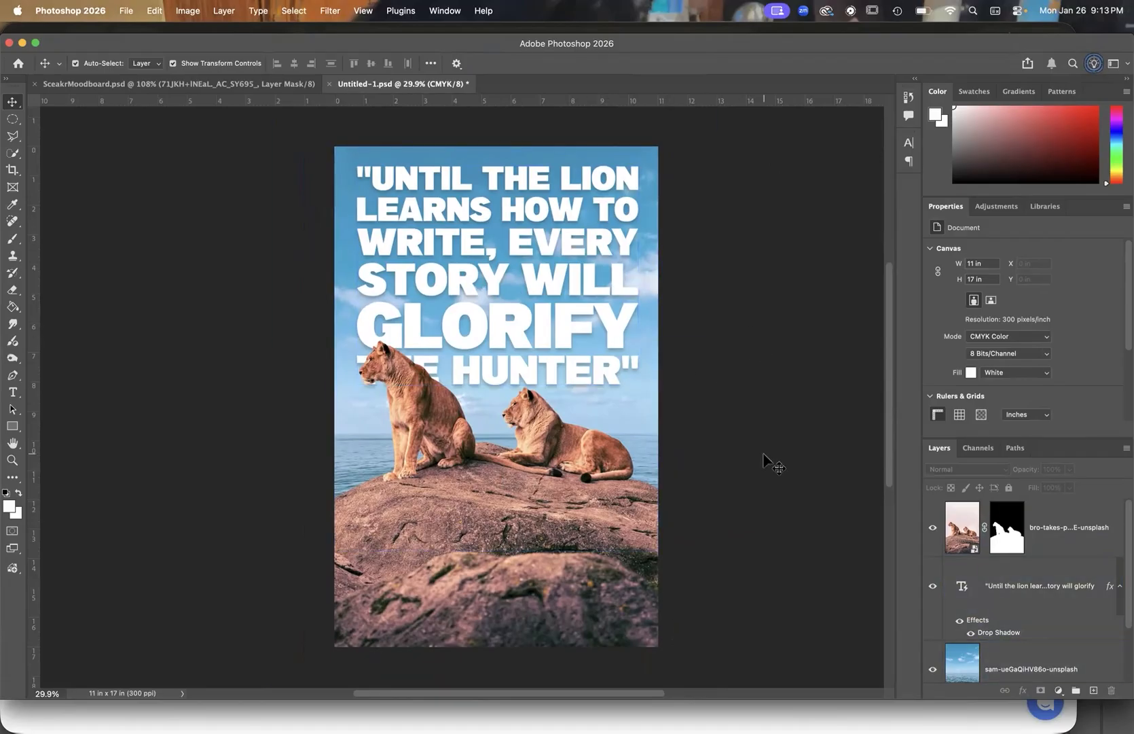
left_click(515, 336)
left_click(432, 461)
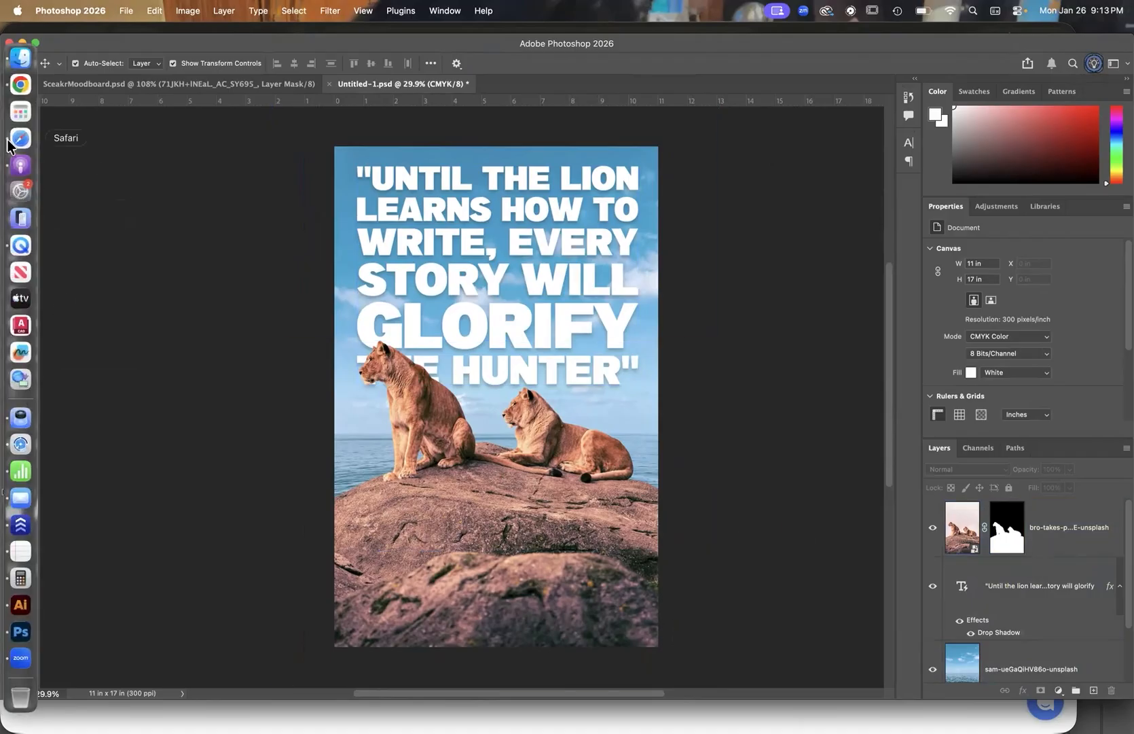
Step: Switch to Safari, open a new tab and search Google for "proverbs about aligators"
left_click(20, 138)
left_click(1033, 38)
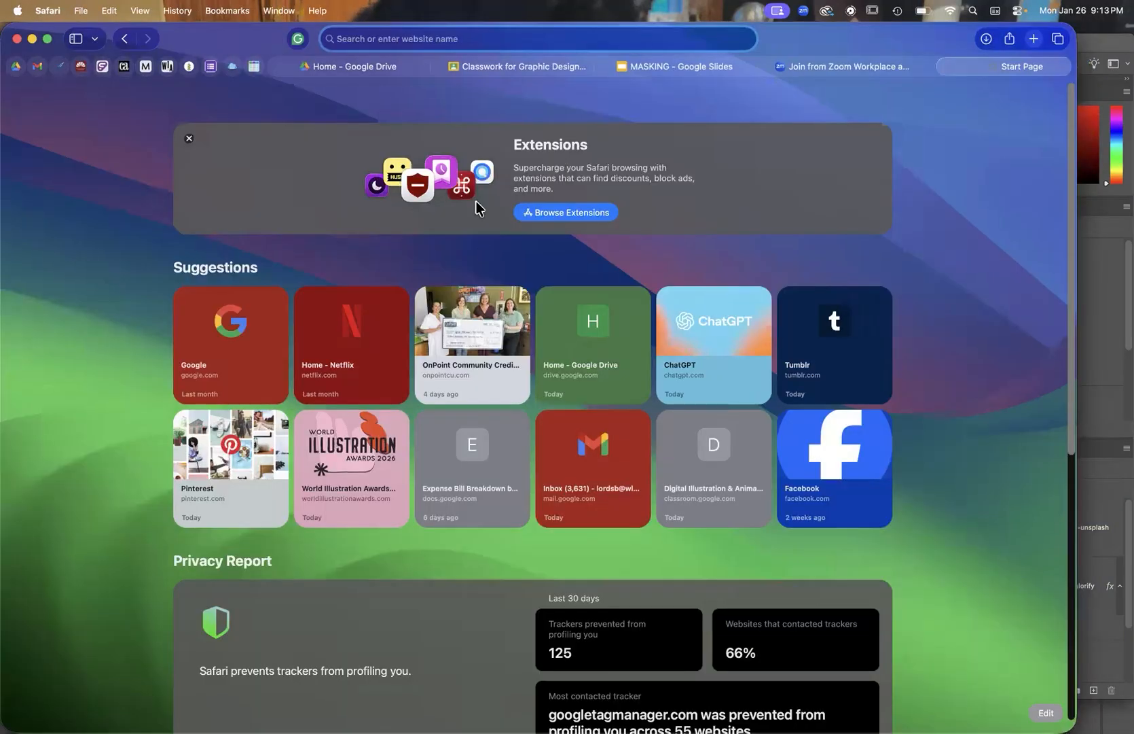
type("googl")
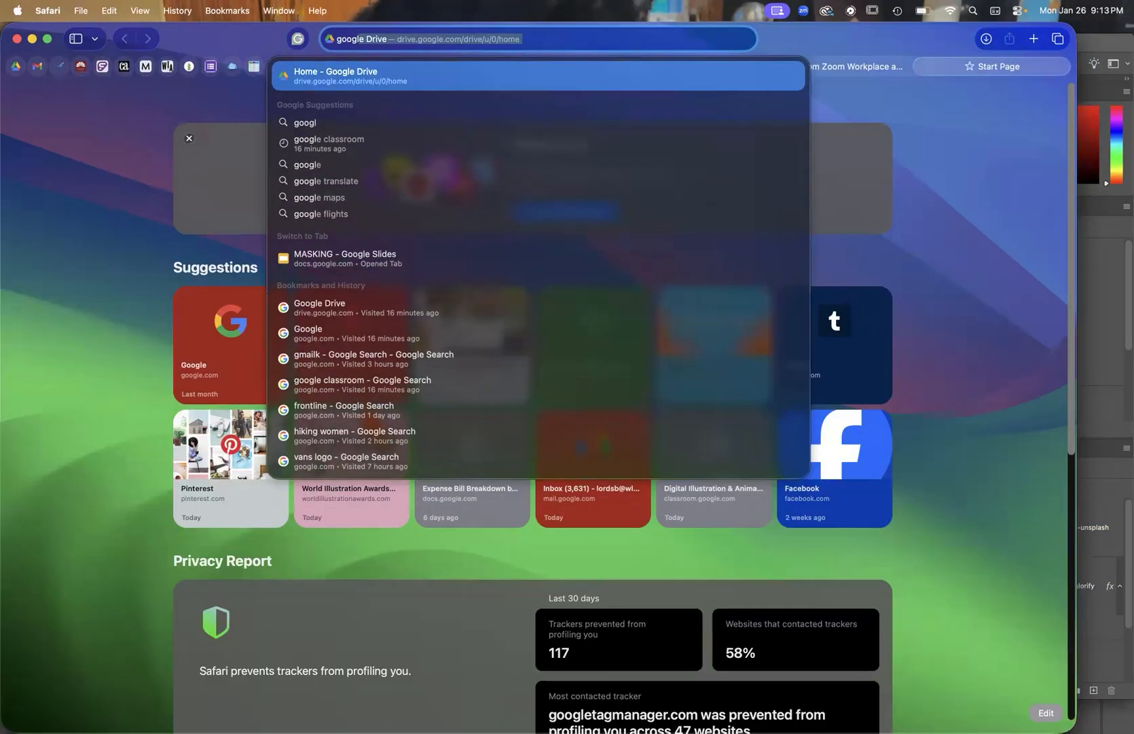
type("e")
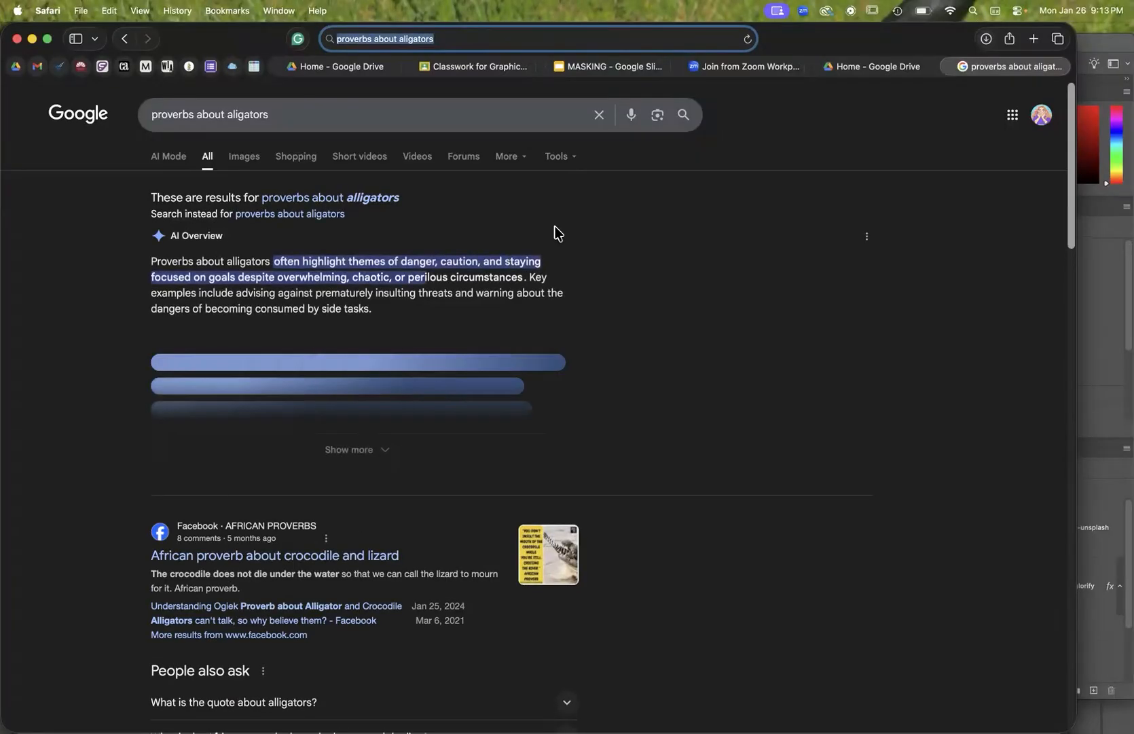
Step: Expand the AI overview, read through its alligator and crocodile proverbs, and switch back to Photoshop
scroll(304, 416, "down", 1)
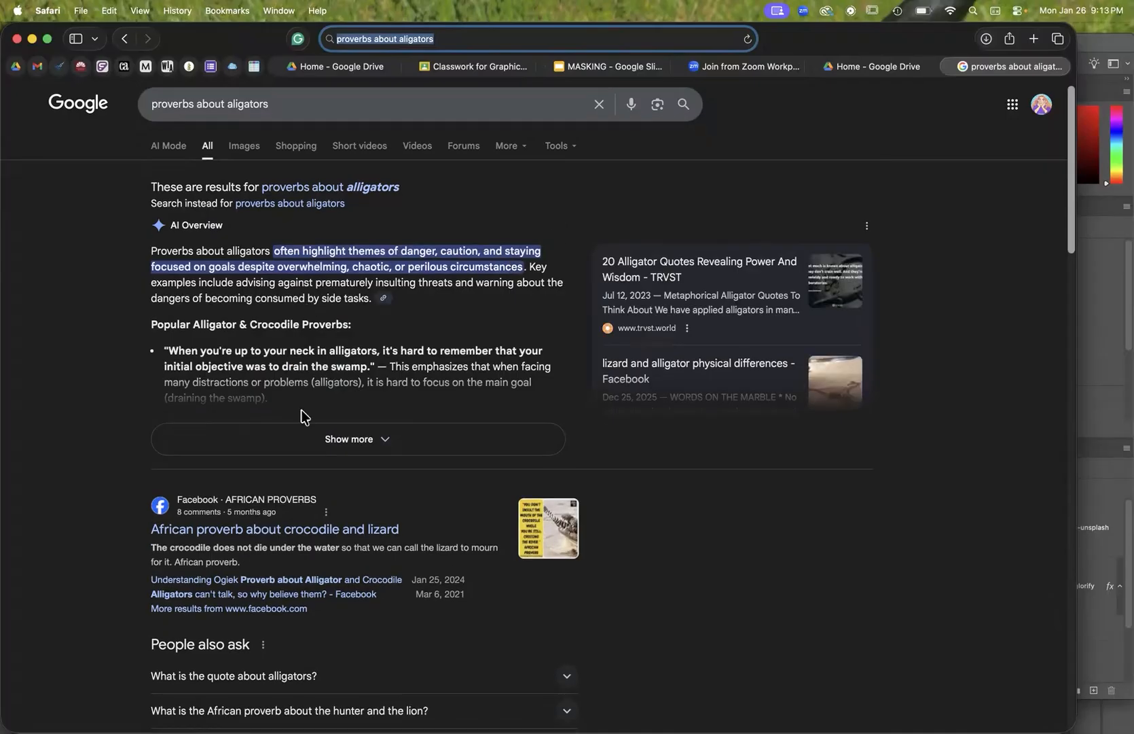
left_click(324, 440)
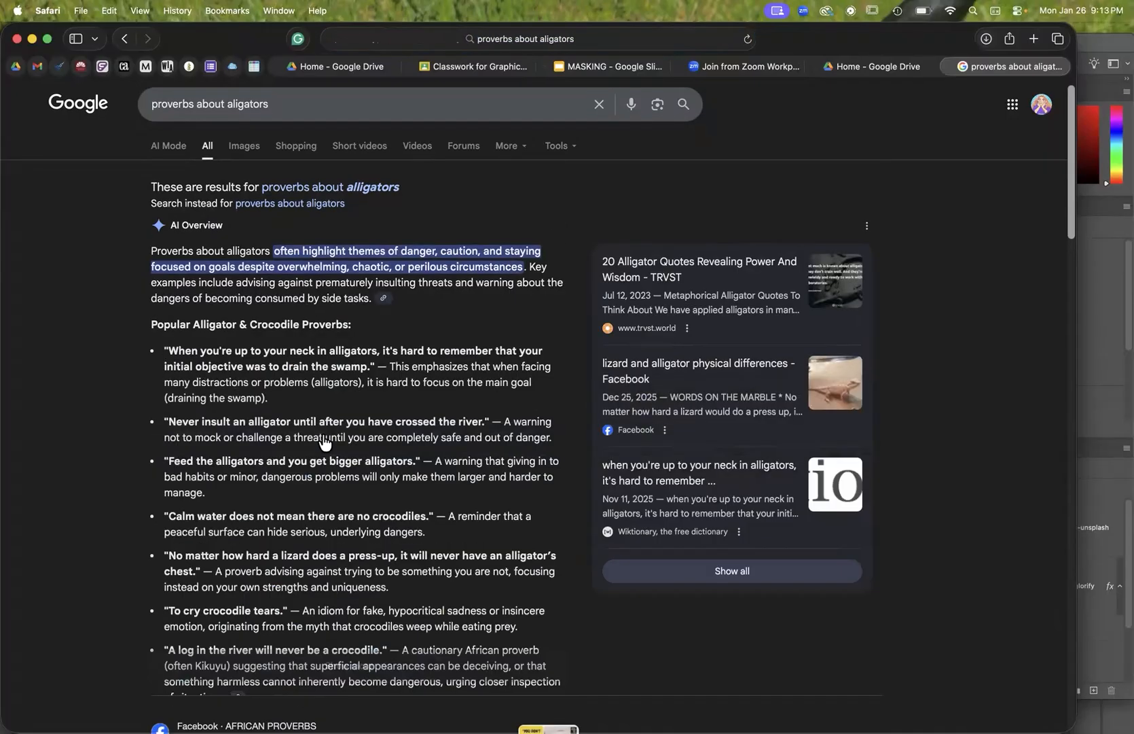
scroll(176, 330, "down", 1)
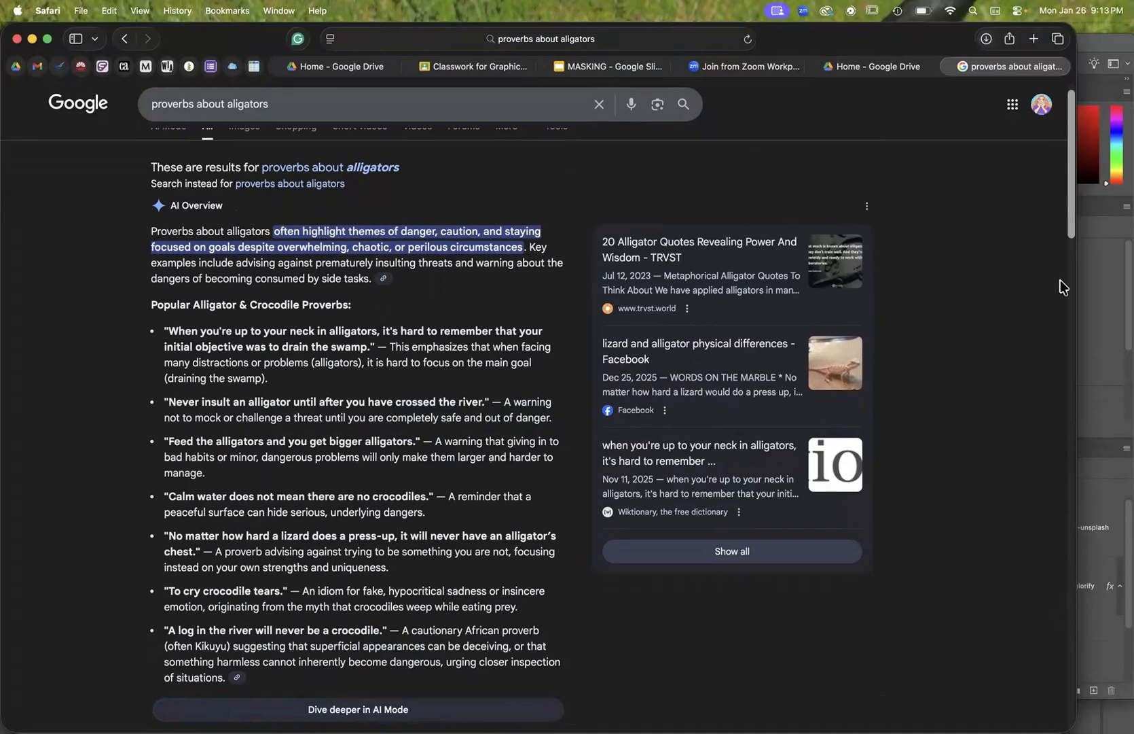
left_click(1103, 312)
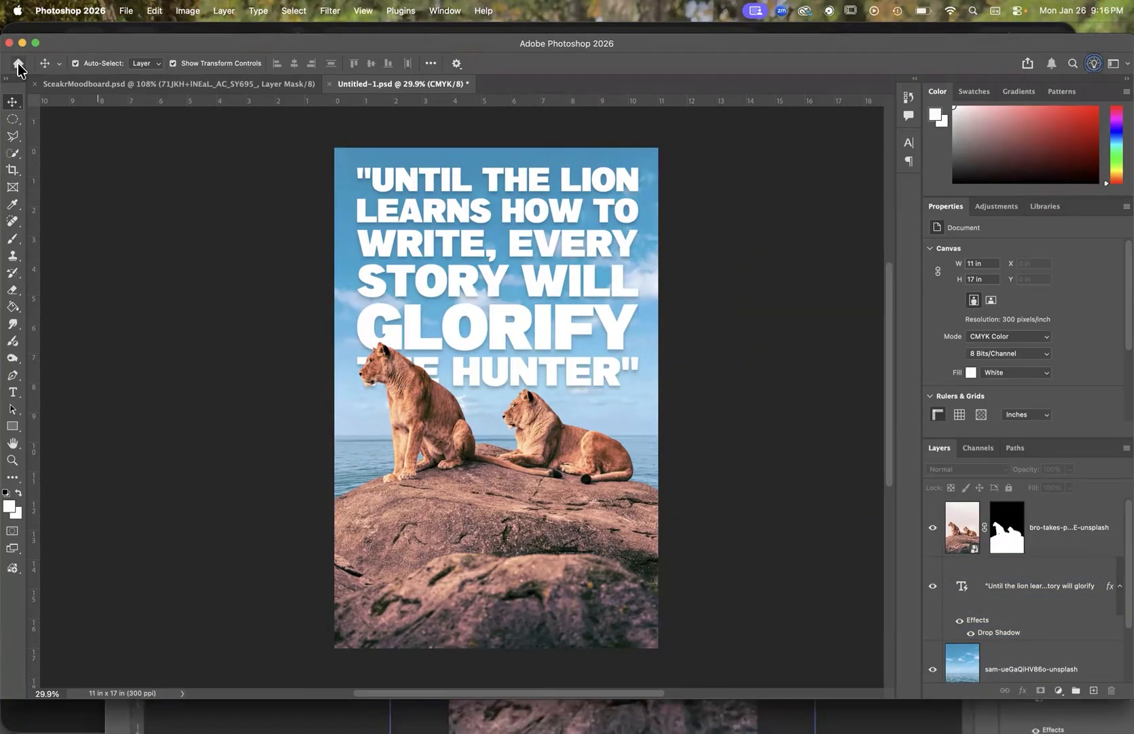
Step: Start a new document, enter 11 by 17 as its dimensions and change the units to inches
left_click(18, 64)
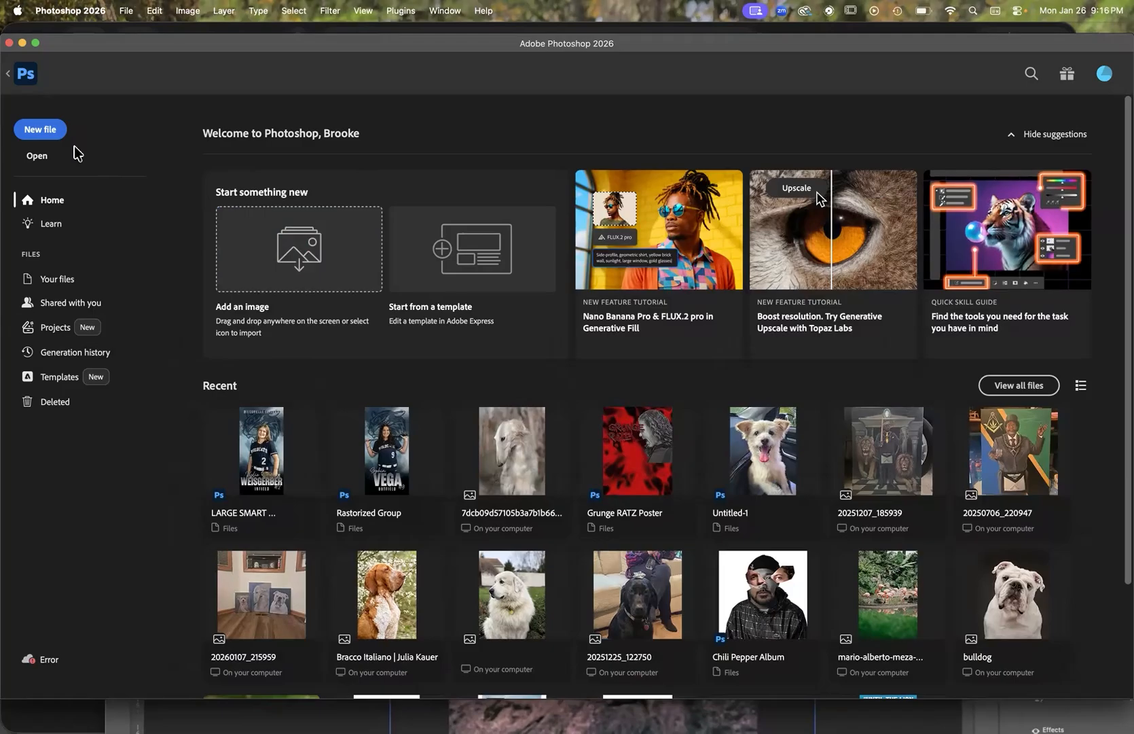
left_click(42, 131)
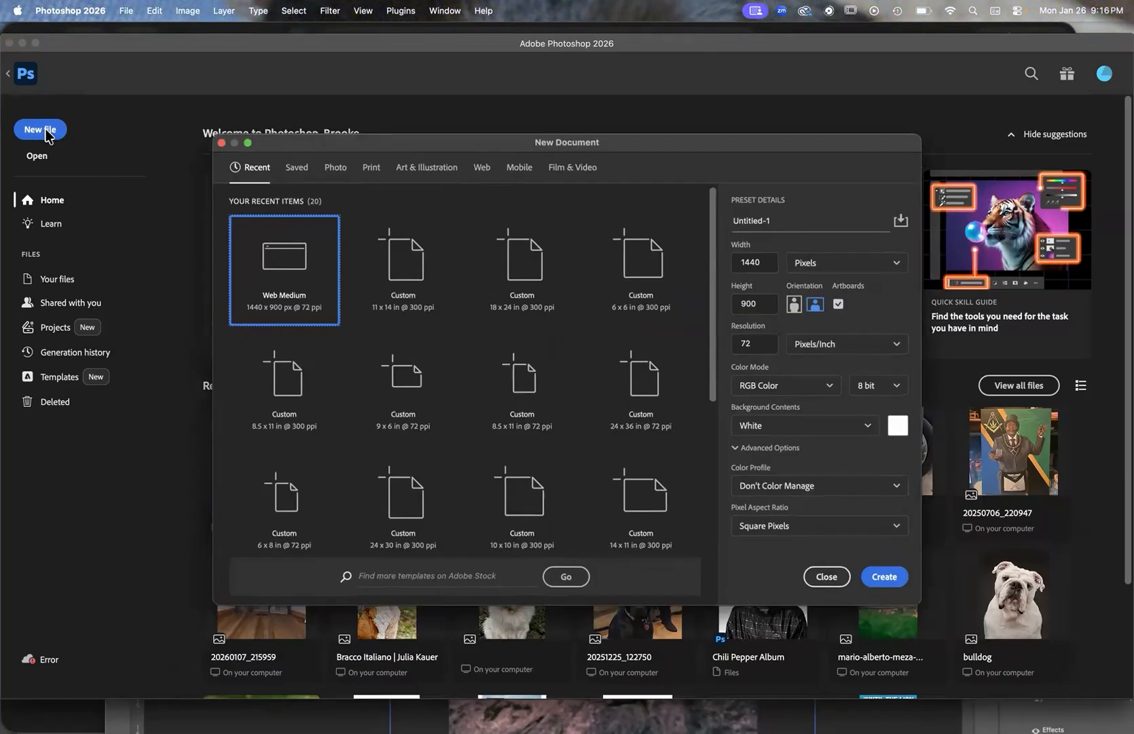
left_click(747, 260)
type("11")
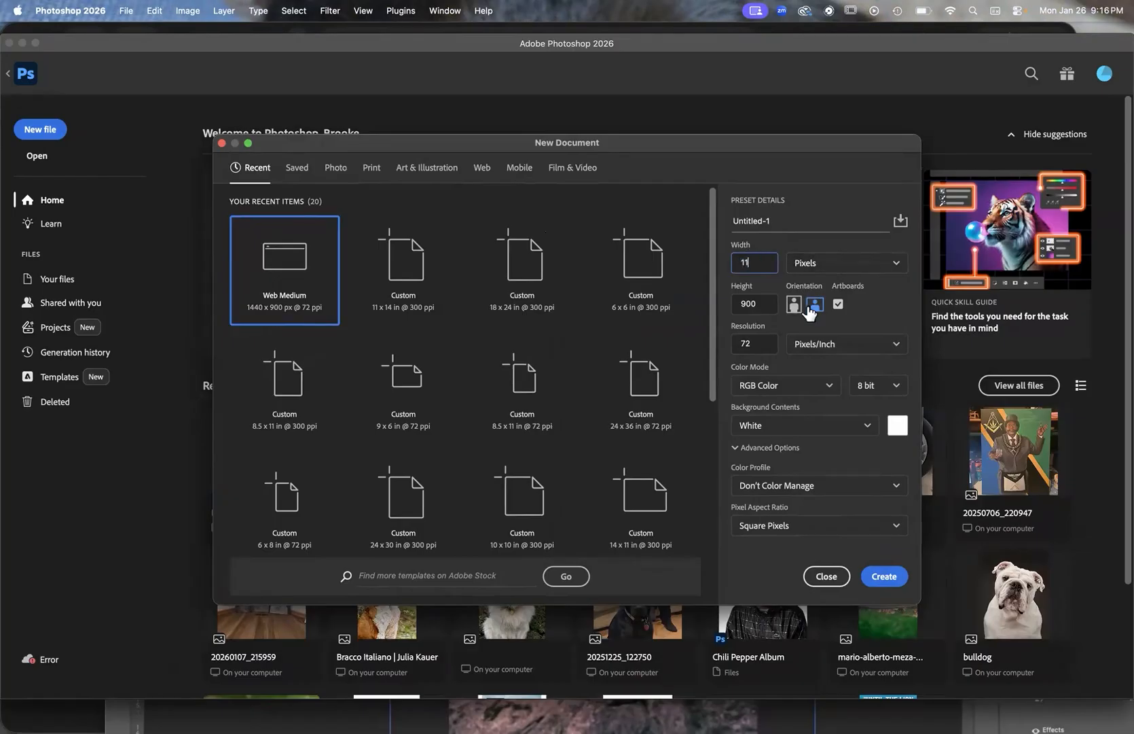
left_click(753, 304)
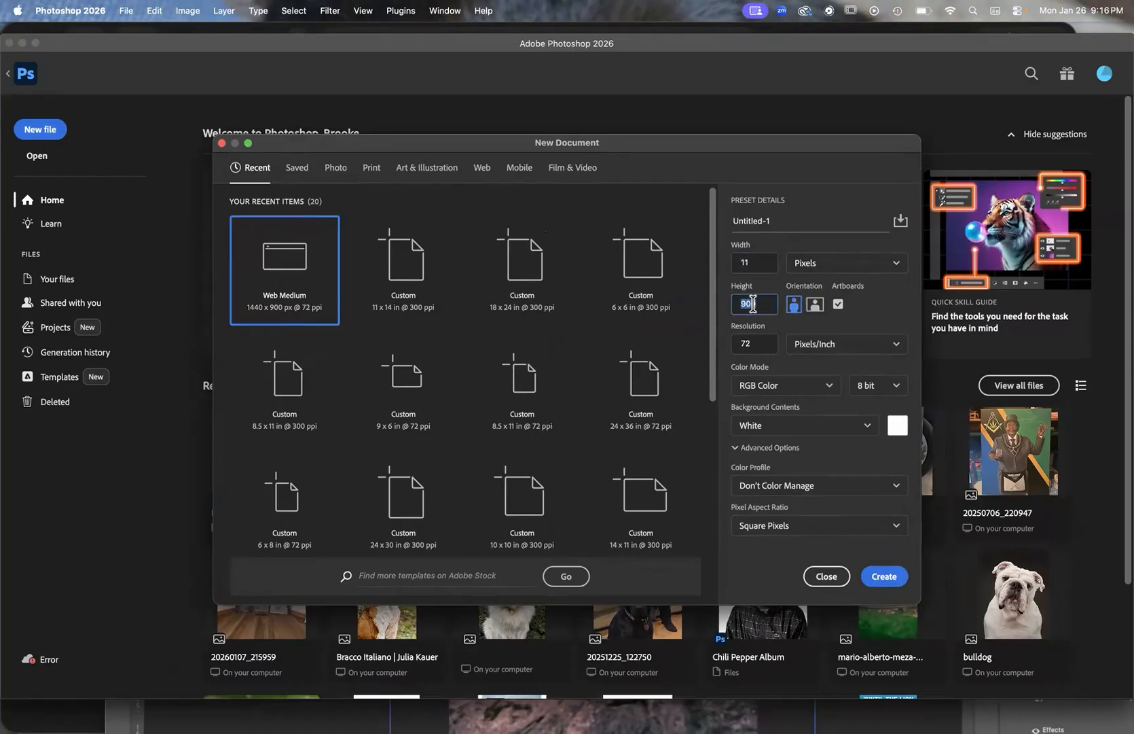
type("17")
left_click(817, 263)
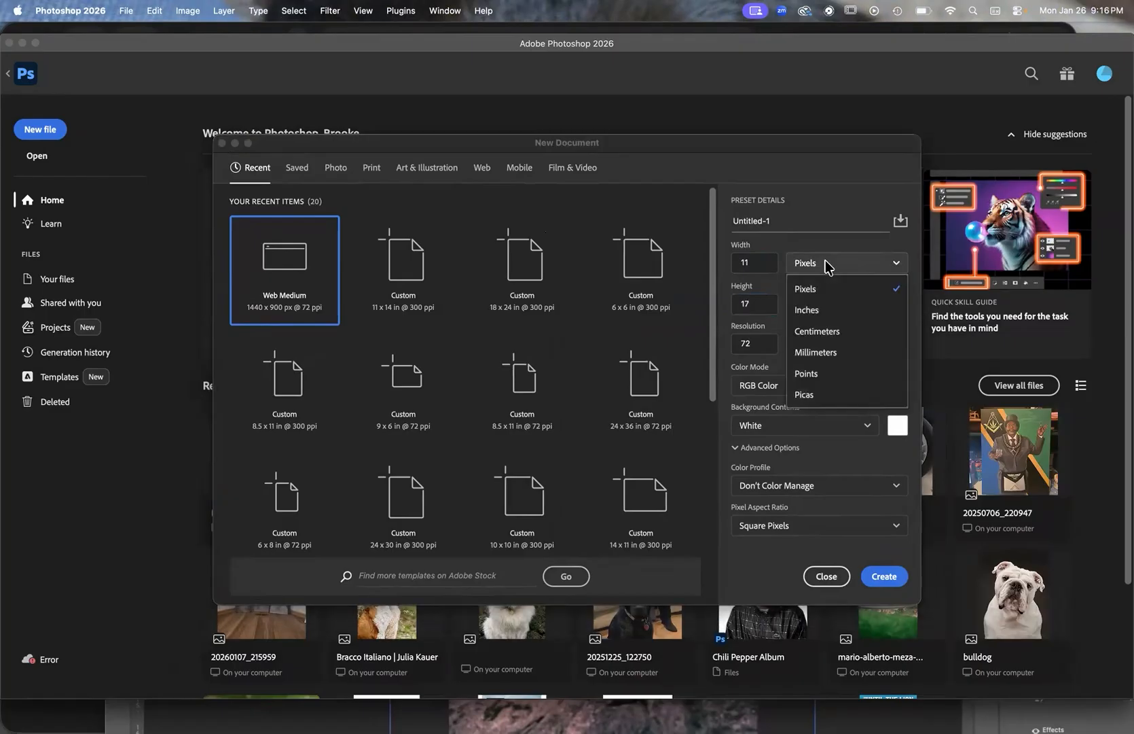
left_click(810, 311)
Step: Re-enter the document size as 11 in wide by 17 in high and set the resolution to 300 pixels/inch
left_click(745, 262)
type("1")
left_click(751, 302)
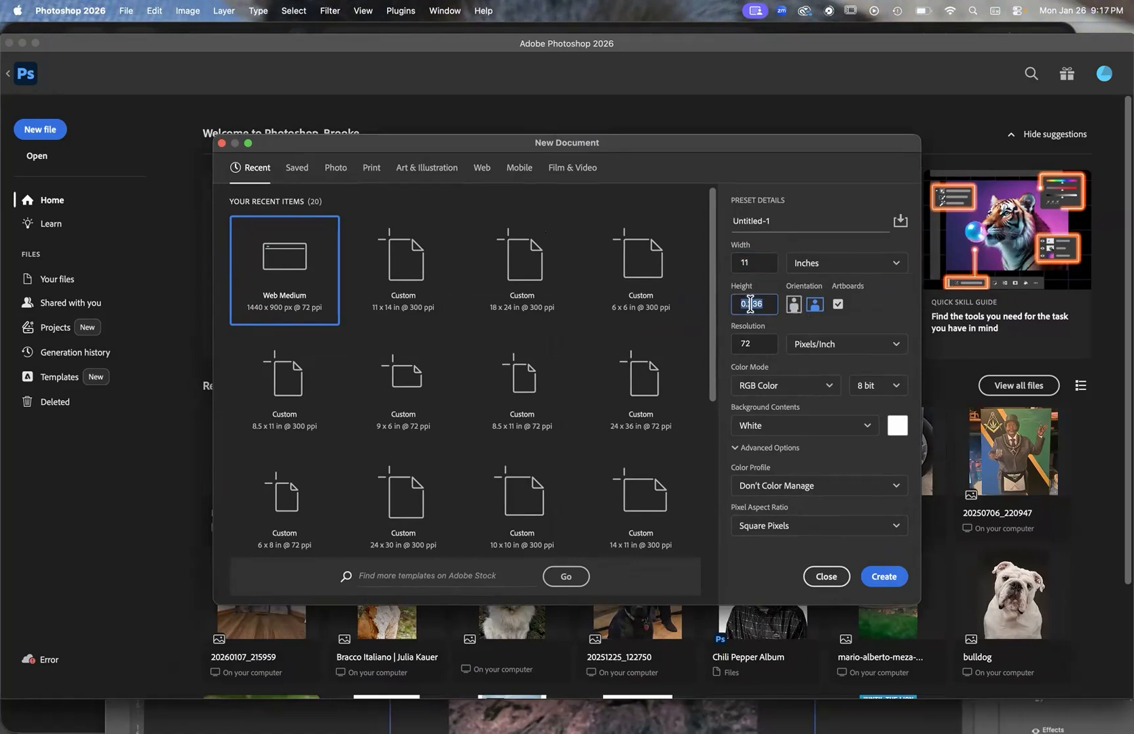
left_click(760, 261)
left_click(758, 343)
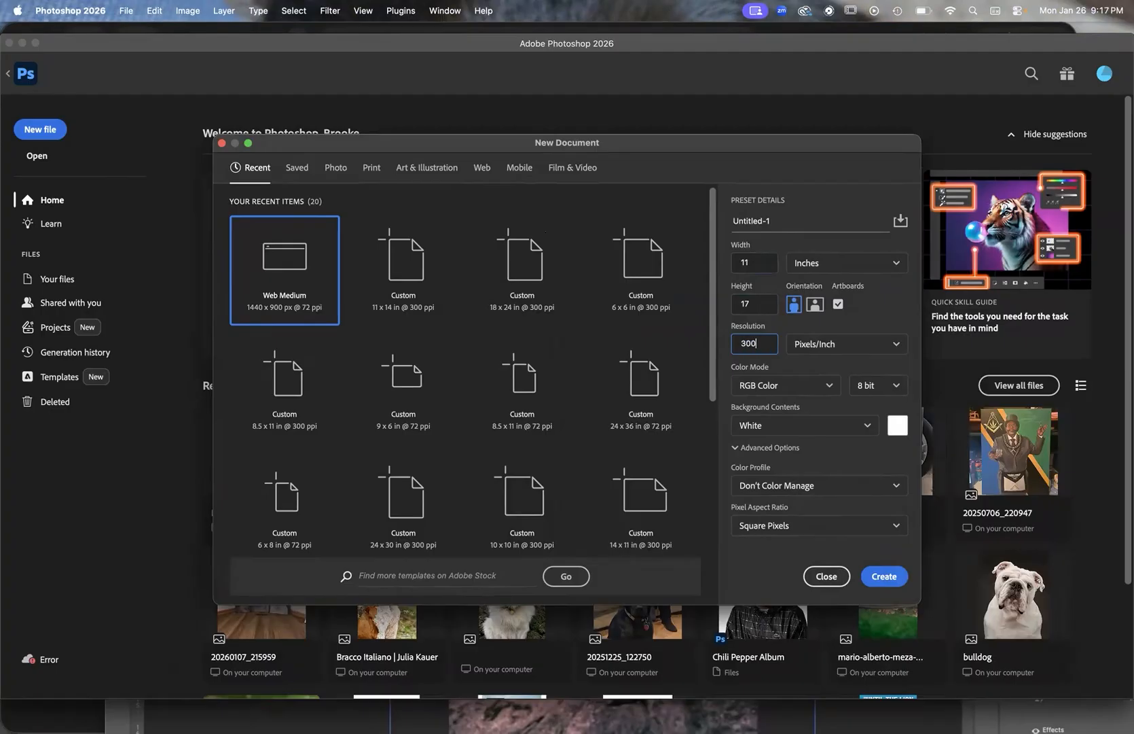
Step: Name the new document ProverbPoster and create it
left_click(904, 302)
left_click_drag(773, 214, 677, 218)
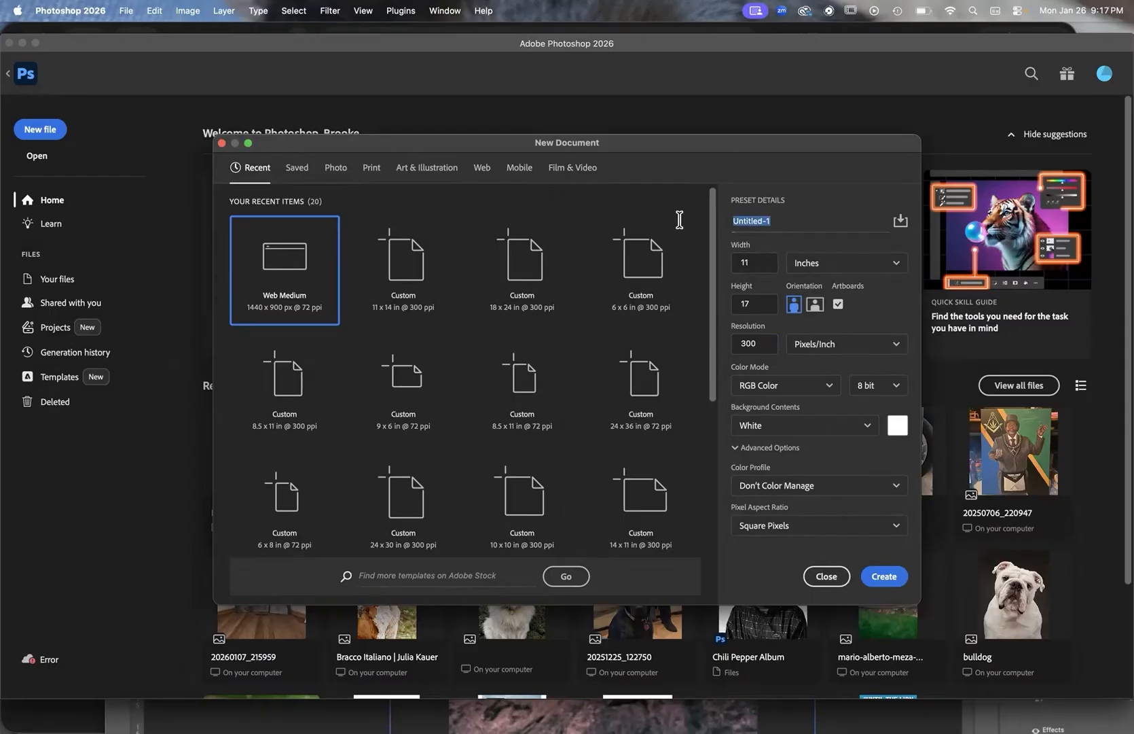
type("ProverbPoster")
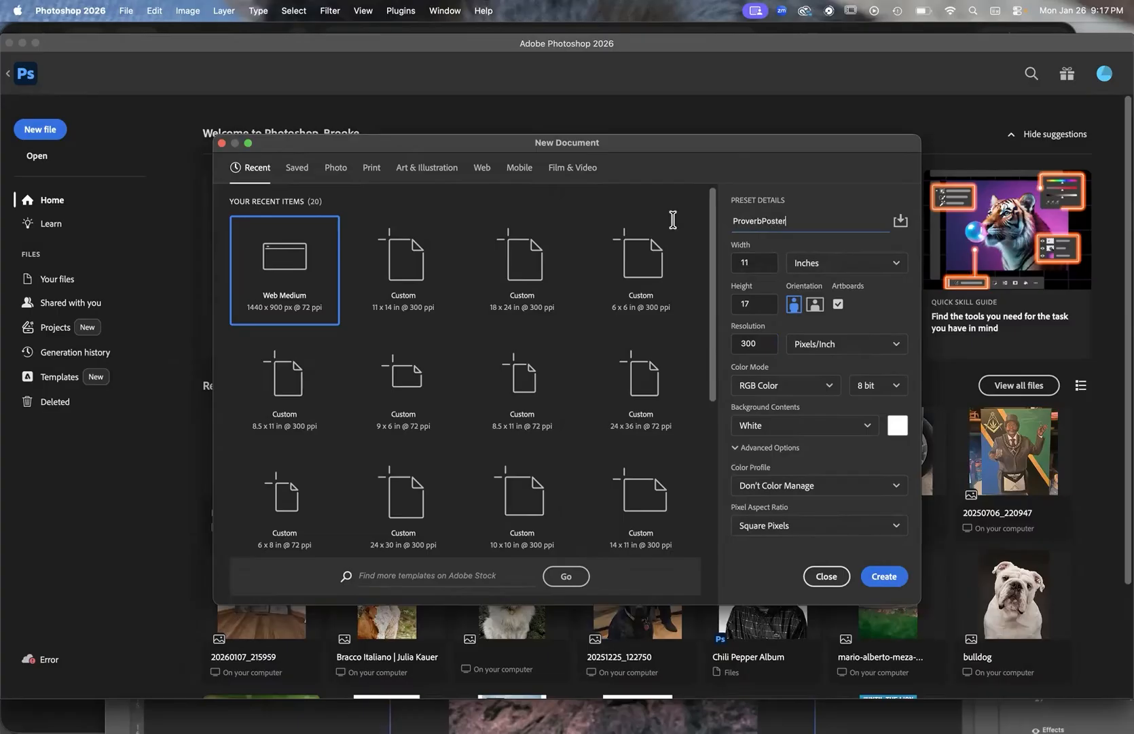
left_click(884, 576)
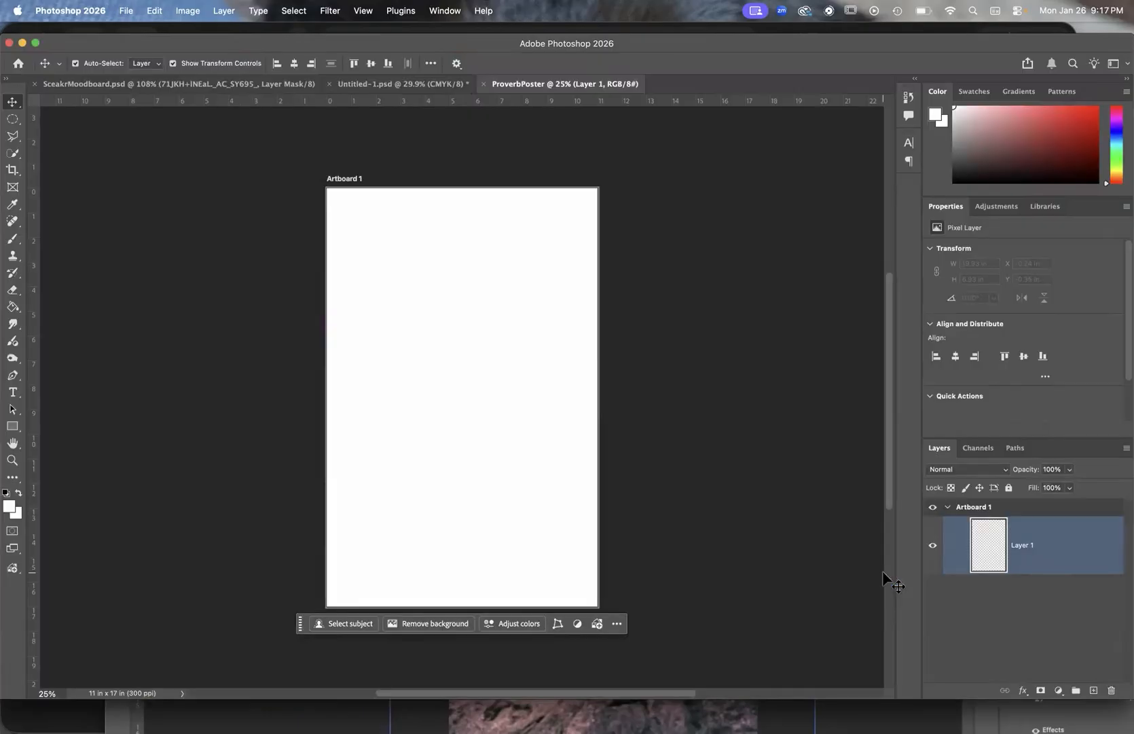
scroll(597, 324, "left", 3)
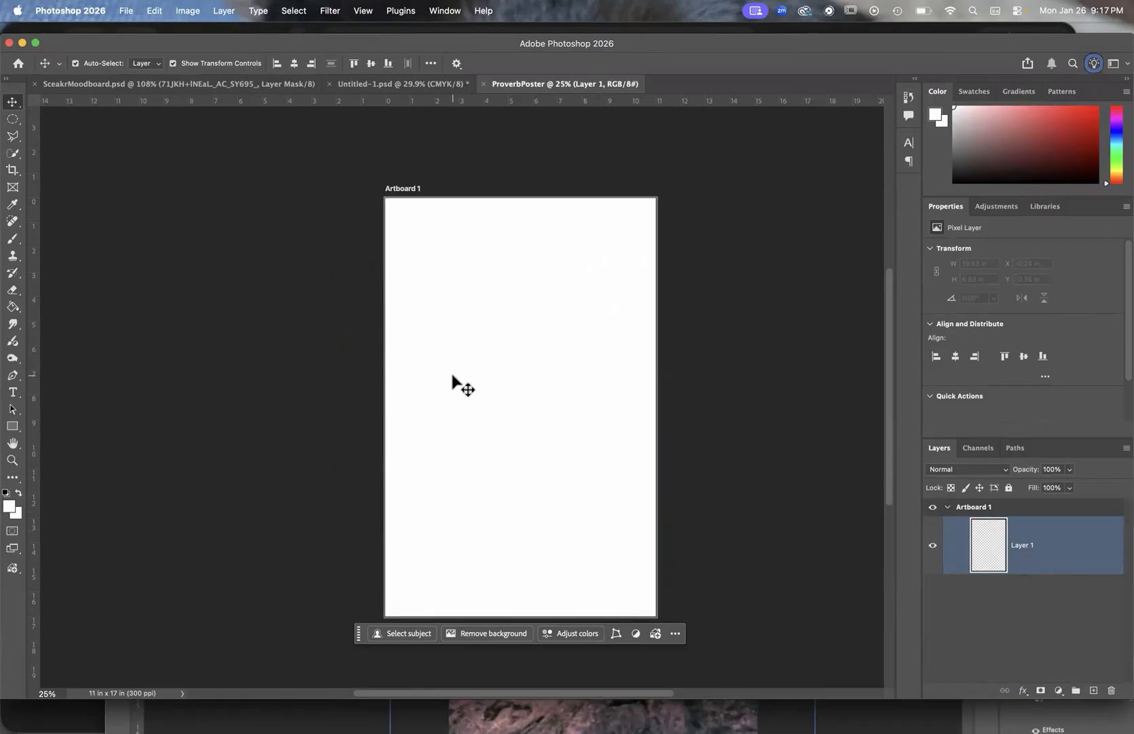
Step: Place the lioness photo bro-takes-photos-NdATjqckrKE-unsplash.jpg from the Downloads folder onto the artboard and accept its default size
mouse_move(5, 389)
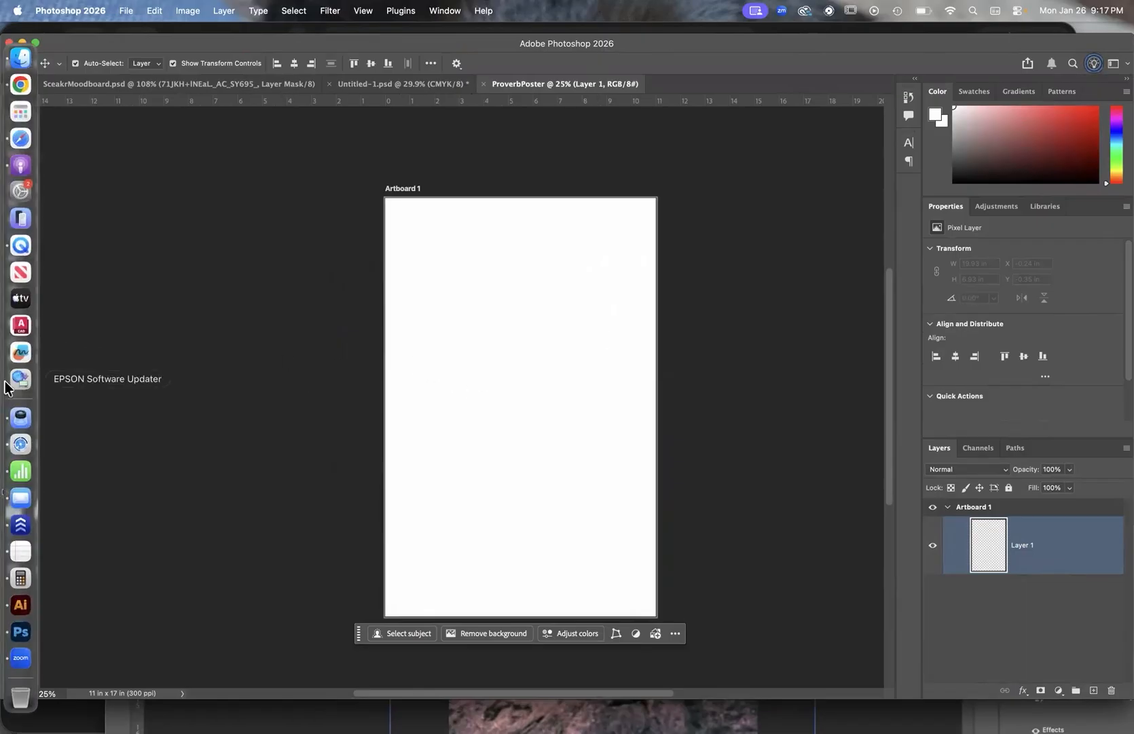
left_click(21, 57)
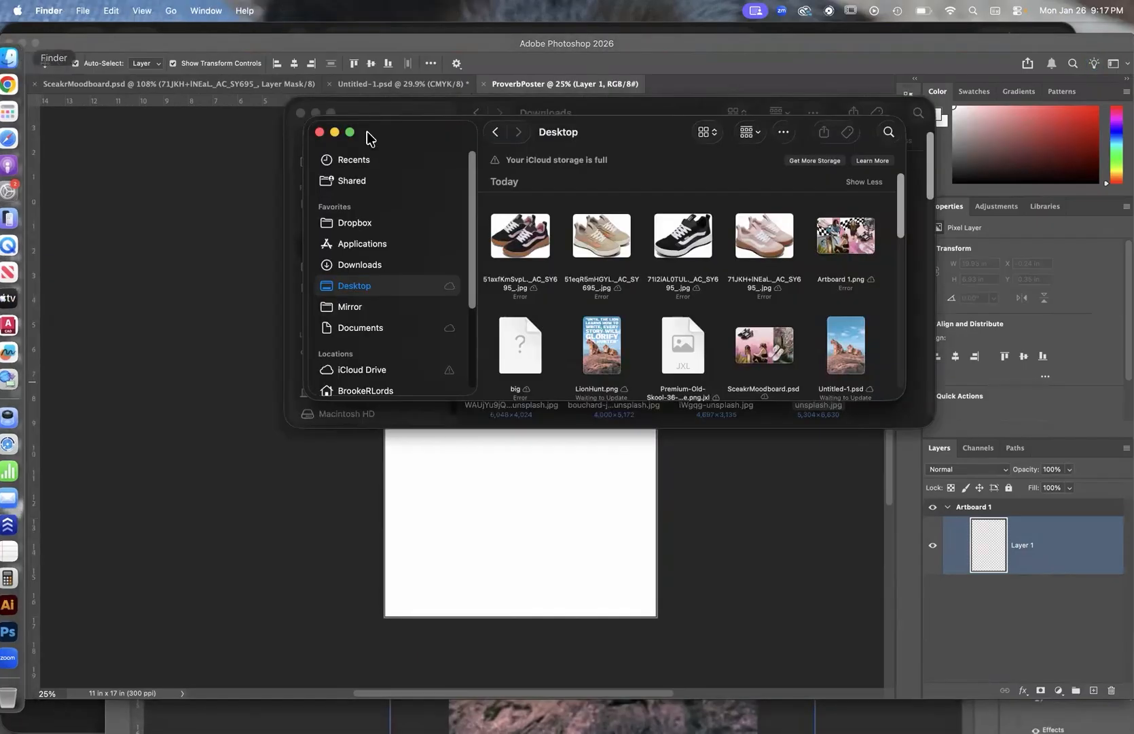
scroll(654, 317, "down", 4)
scroll(713, 348, "up", 3)
left_click(360, 265)
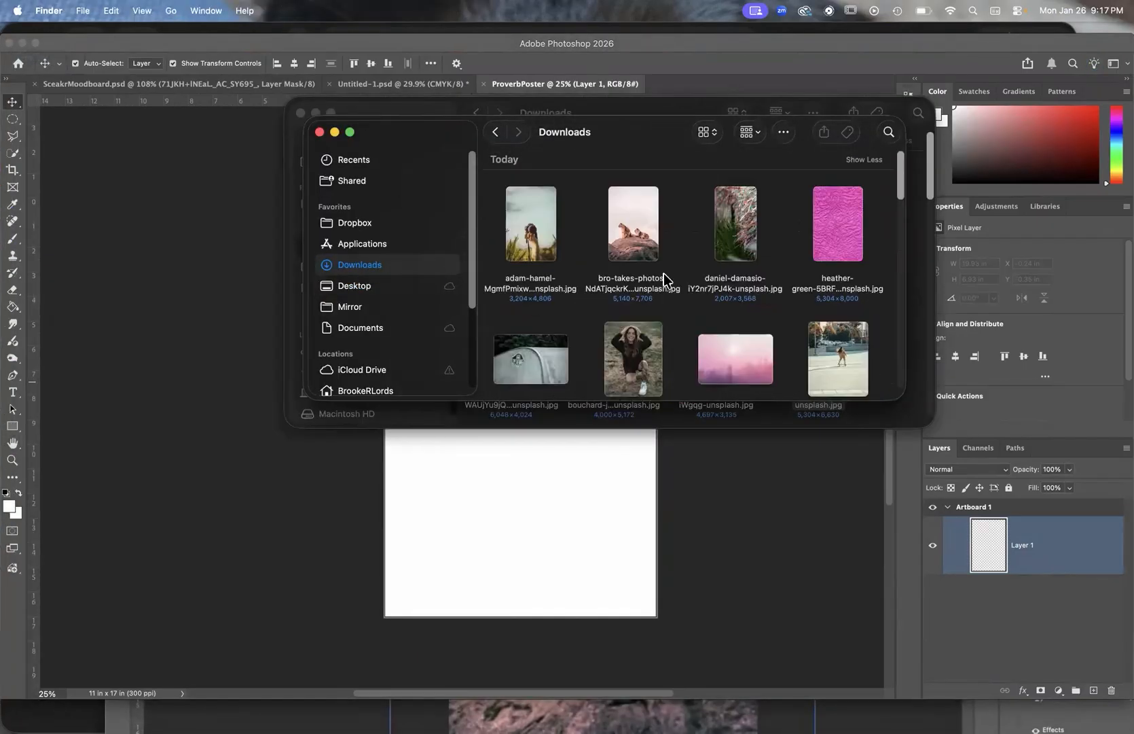
left_click(637, 224)
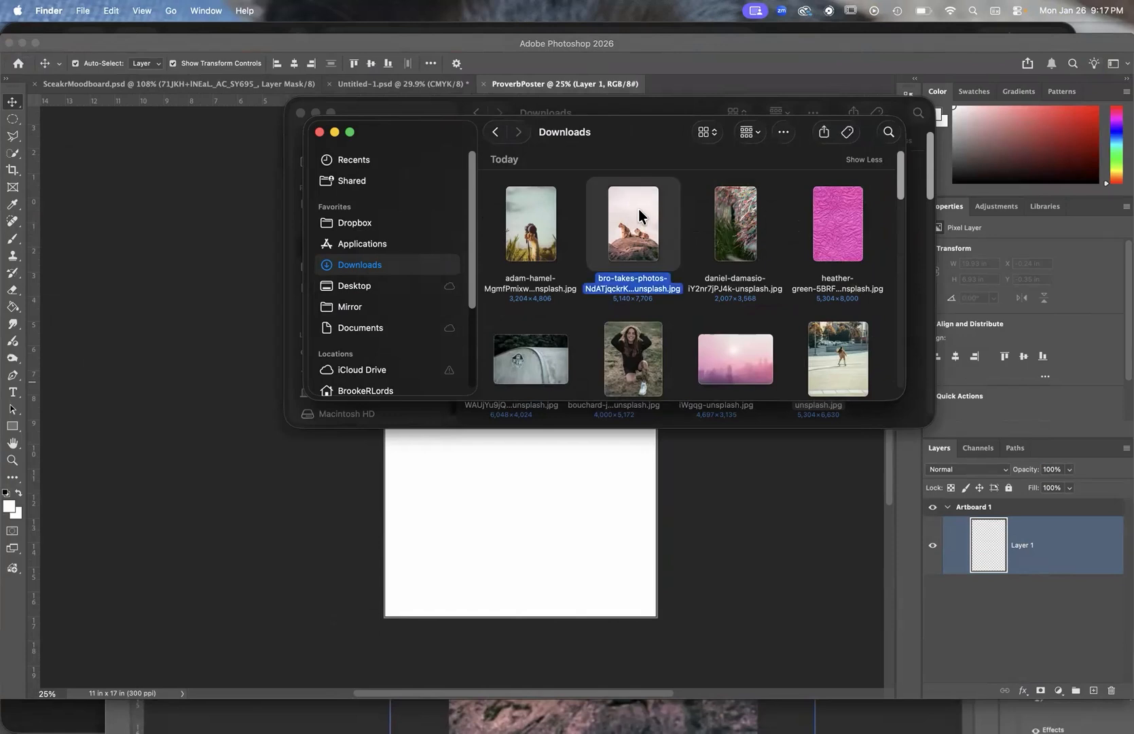
left_click_drag(639, 210, 552, 489)
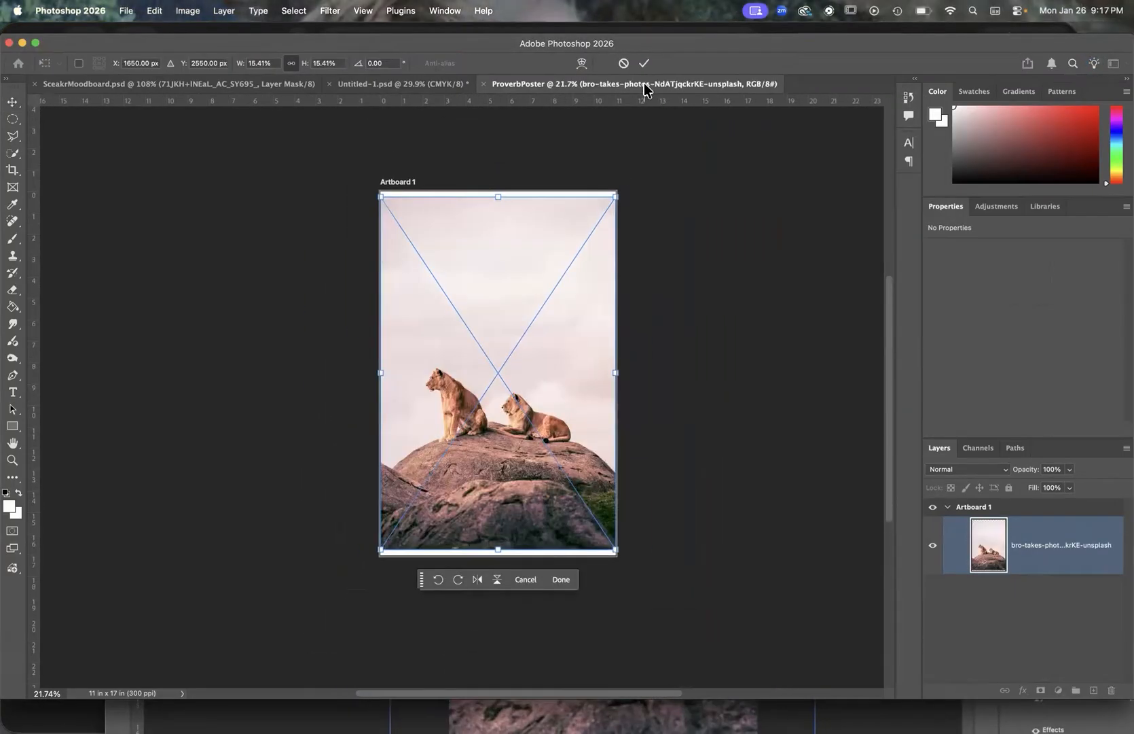
left_click(645, 62)
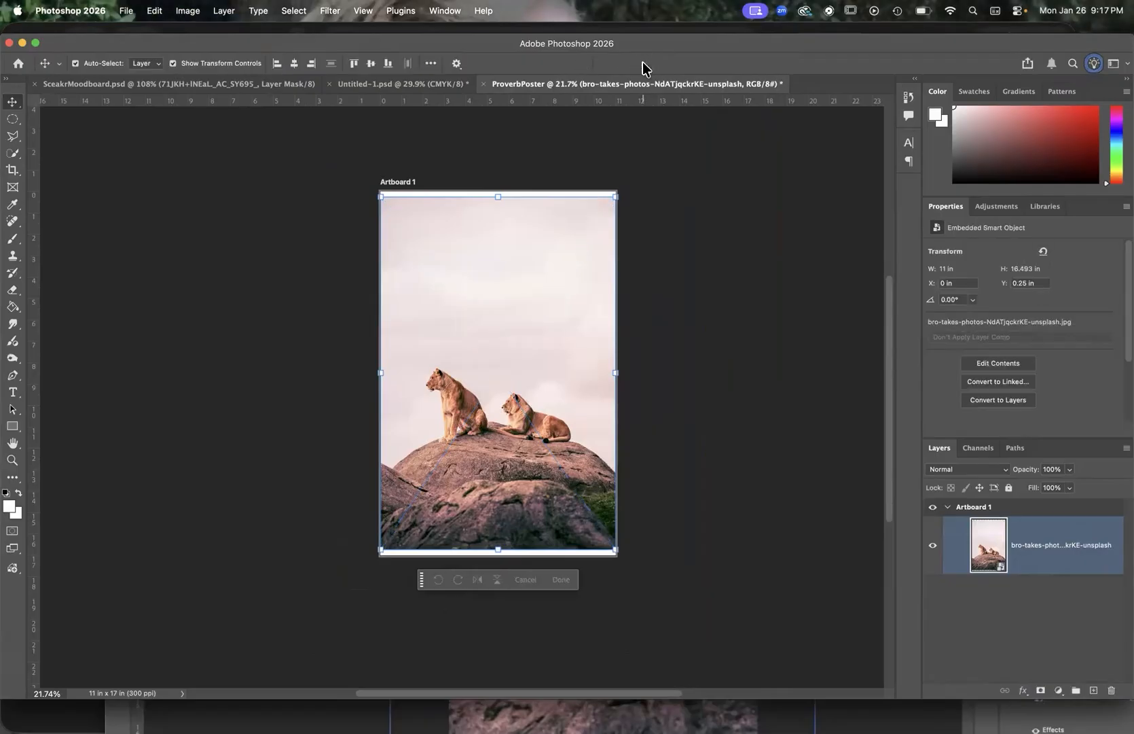
Step: Select both lionesses in the photo with Select Subject and inspect the edges of the selection
scroll(519, 411, "up", 5)
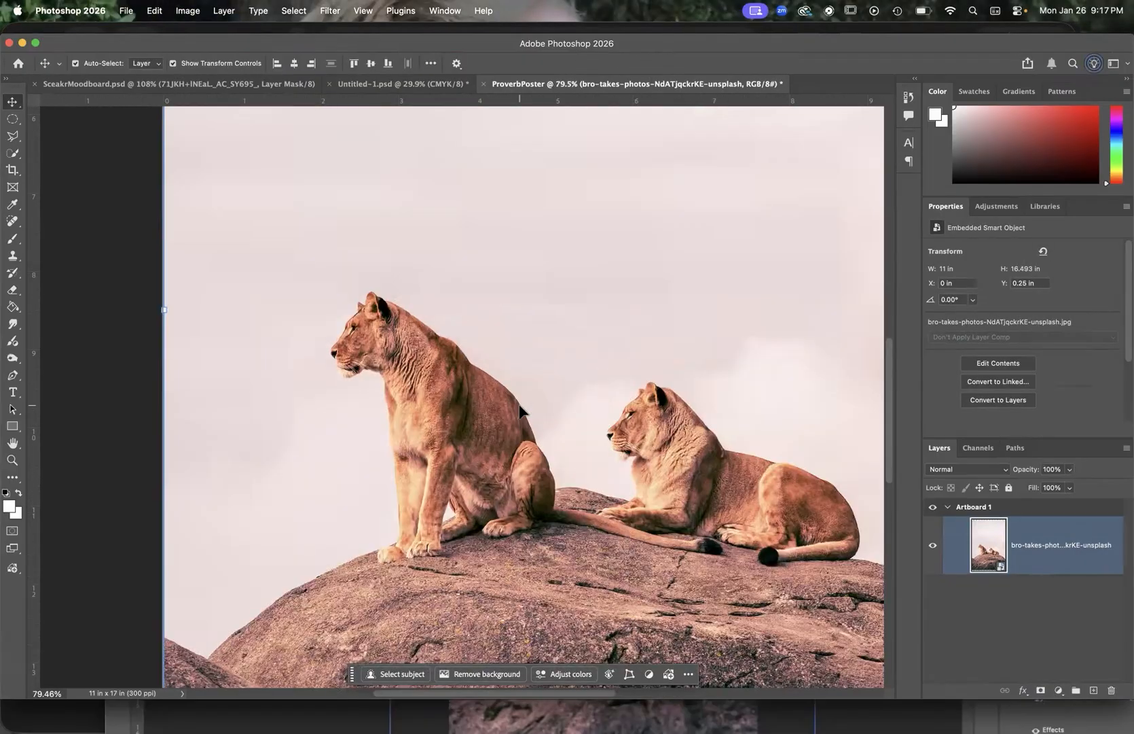
scroll(519, 411, "up", 3)
scroll(518, 411, "down", 5)
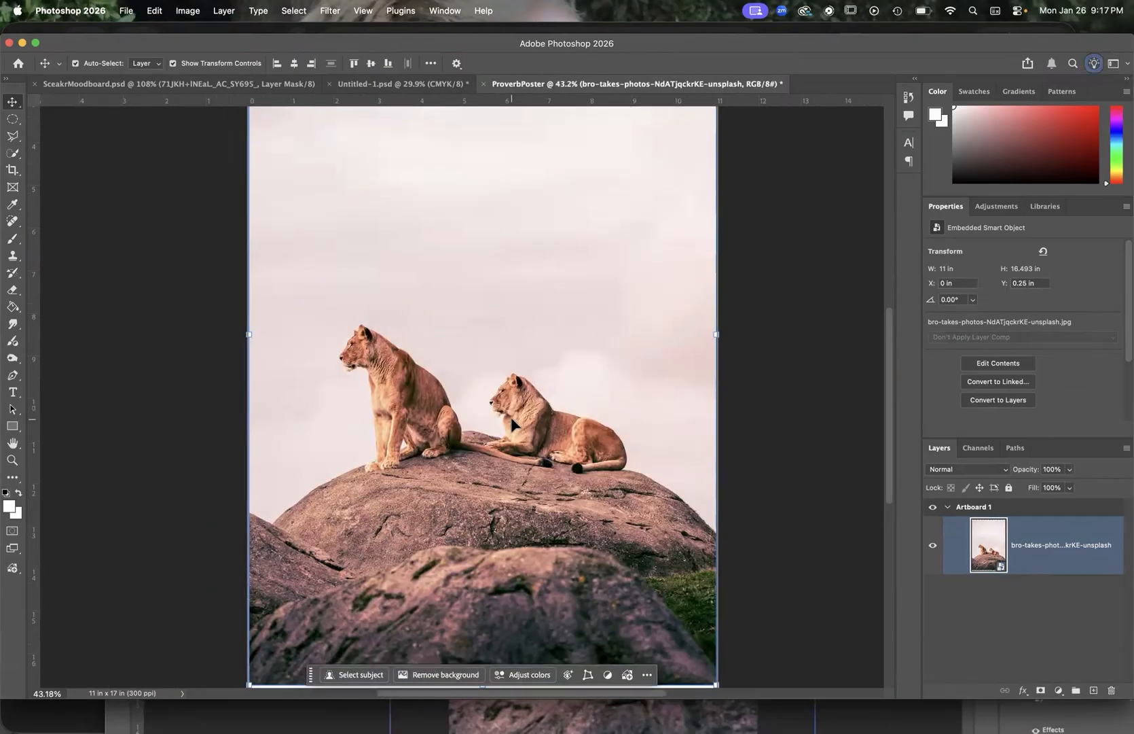
scroll(512, 424, "down", 1)
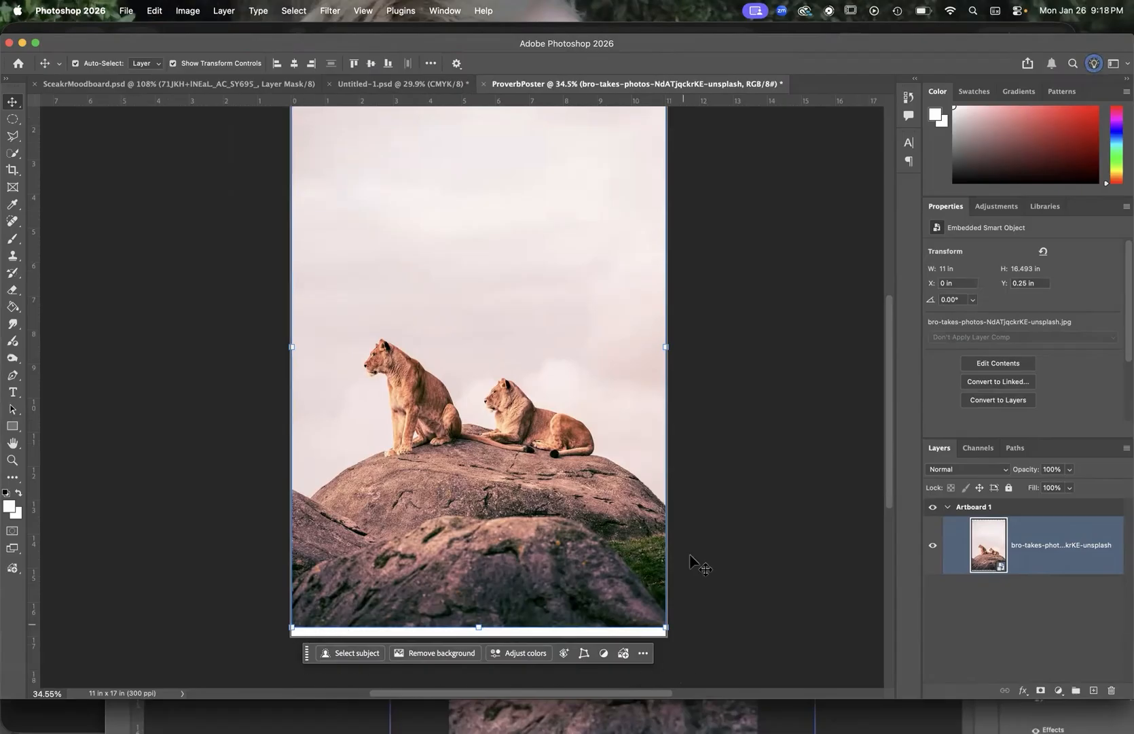
left_click(355, 655)
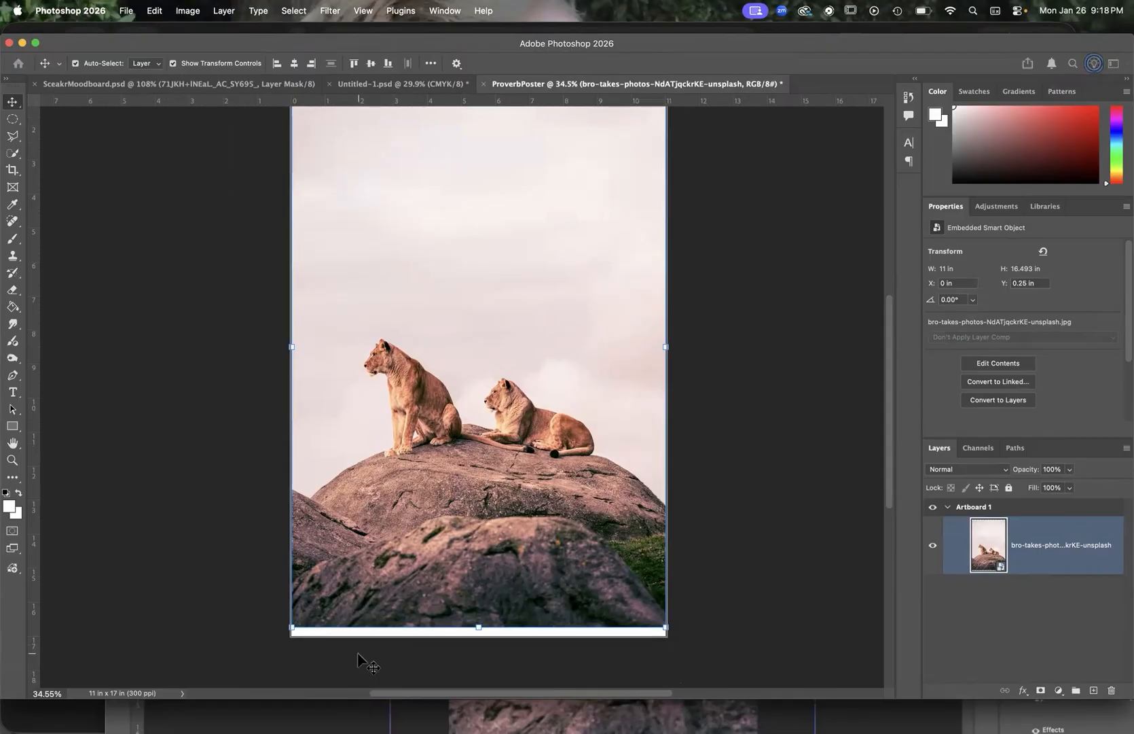
scroll(542, 440, "up", 2)
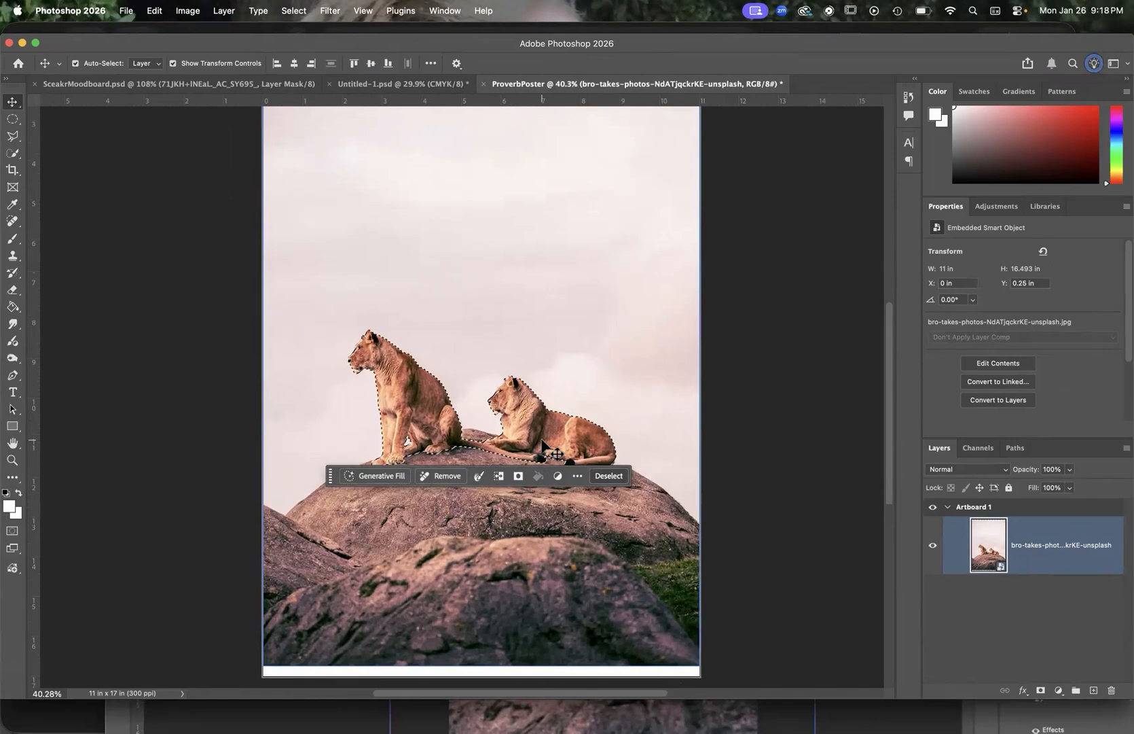
scroll(469, 423, "up", 5)
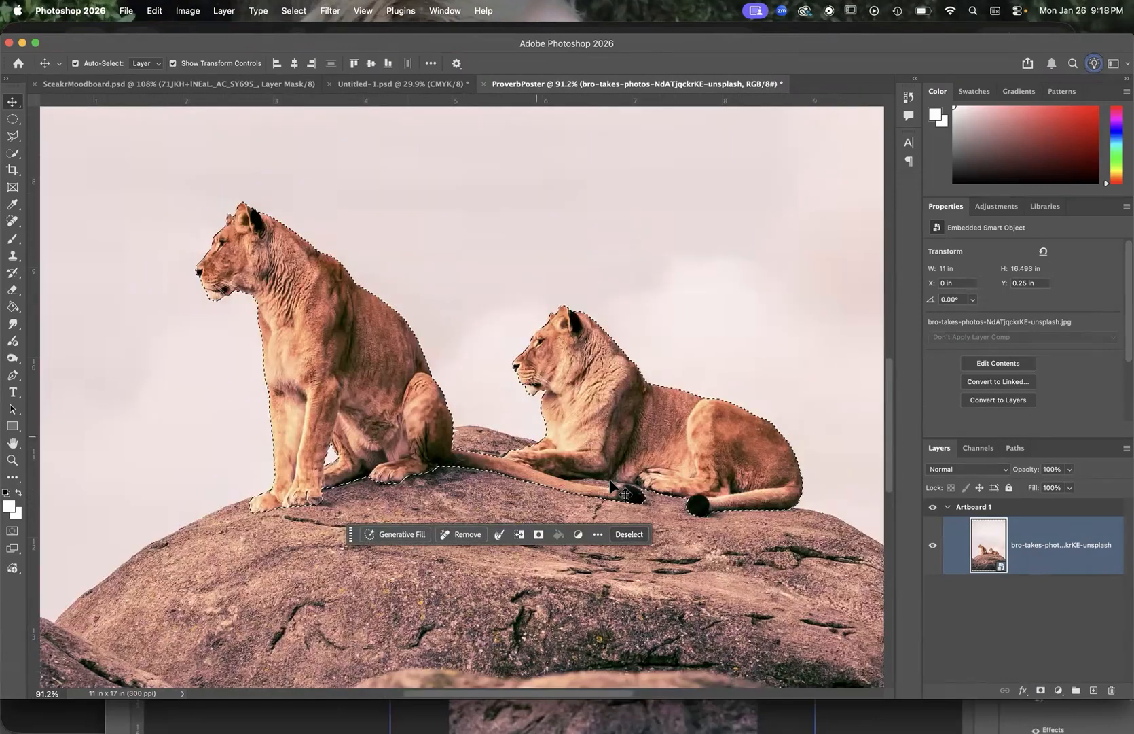
scroll(615, 486, "down", 3)
scroll(611, 484, "down", 1)
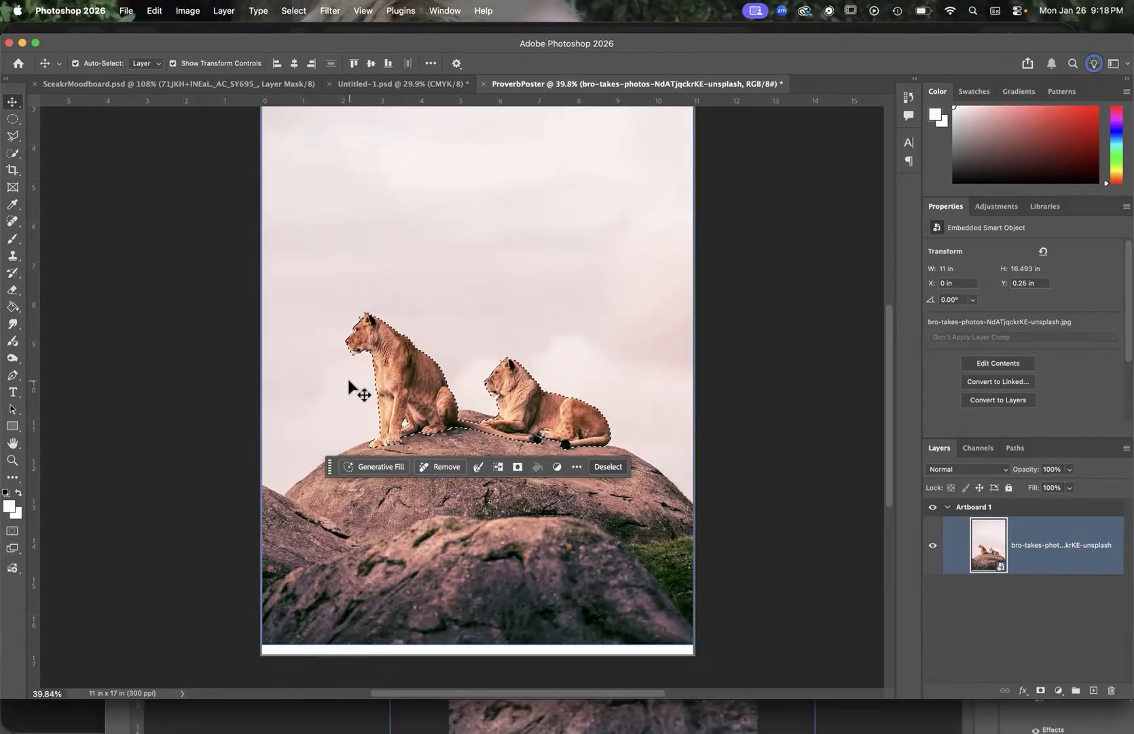
scroll(348, 387, "up", 3)
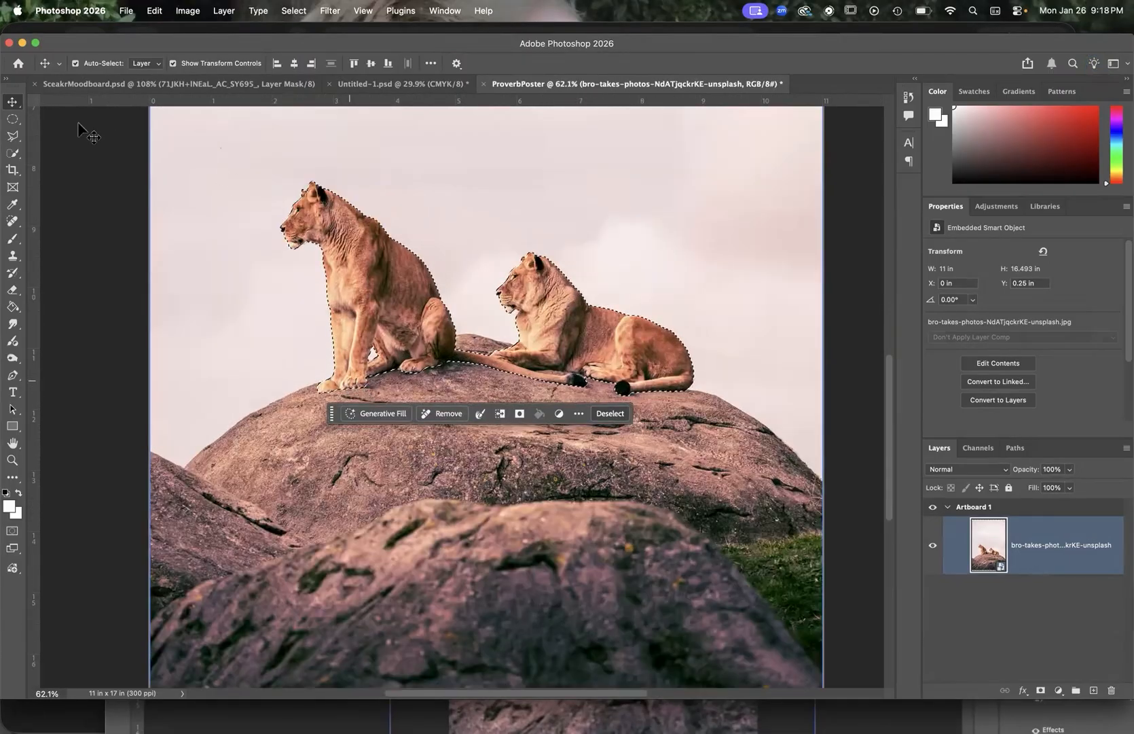
Step: Shift the application window slightly and look over the available workspace presets
left_click_drag(111, 46, 128, 41)
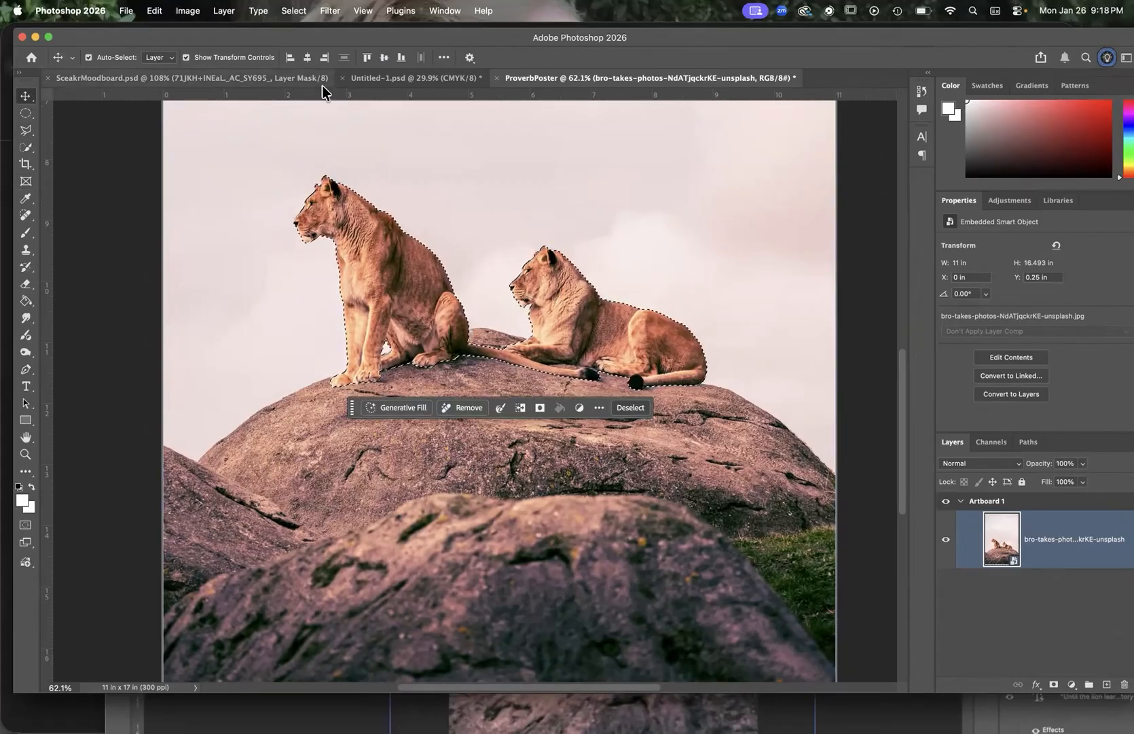
left_click(445, 11)
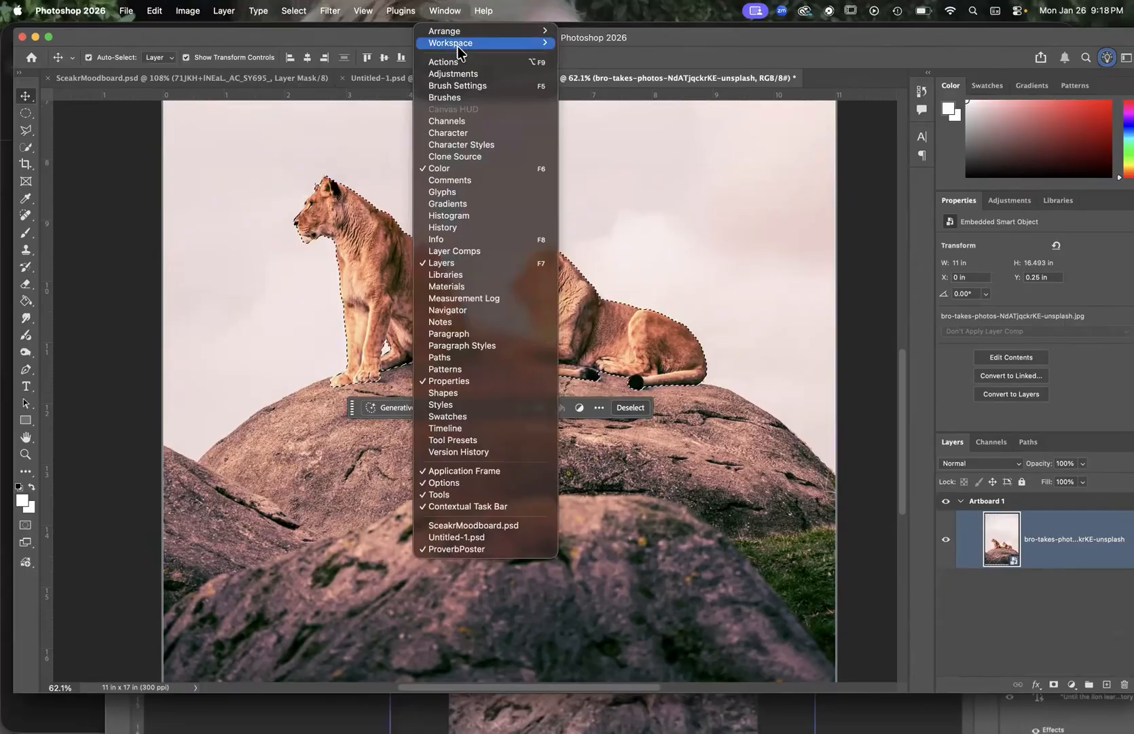
mouse_move(459, 44)
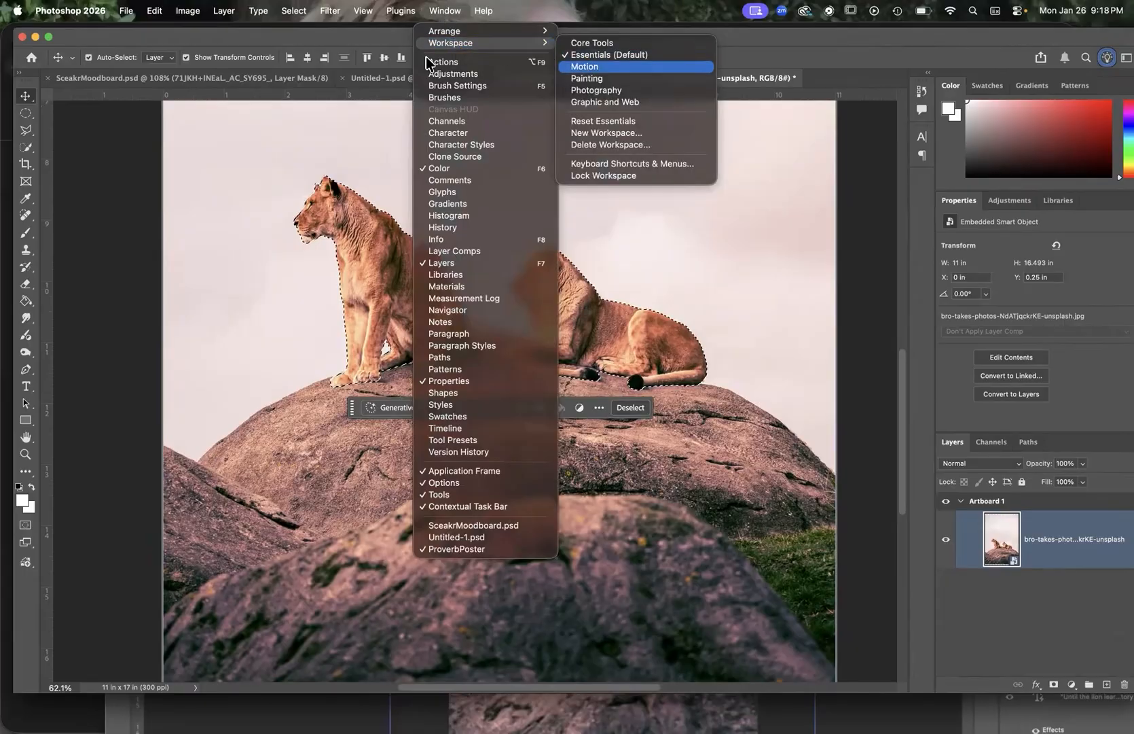
left_click(317, 37)
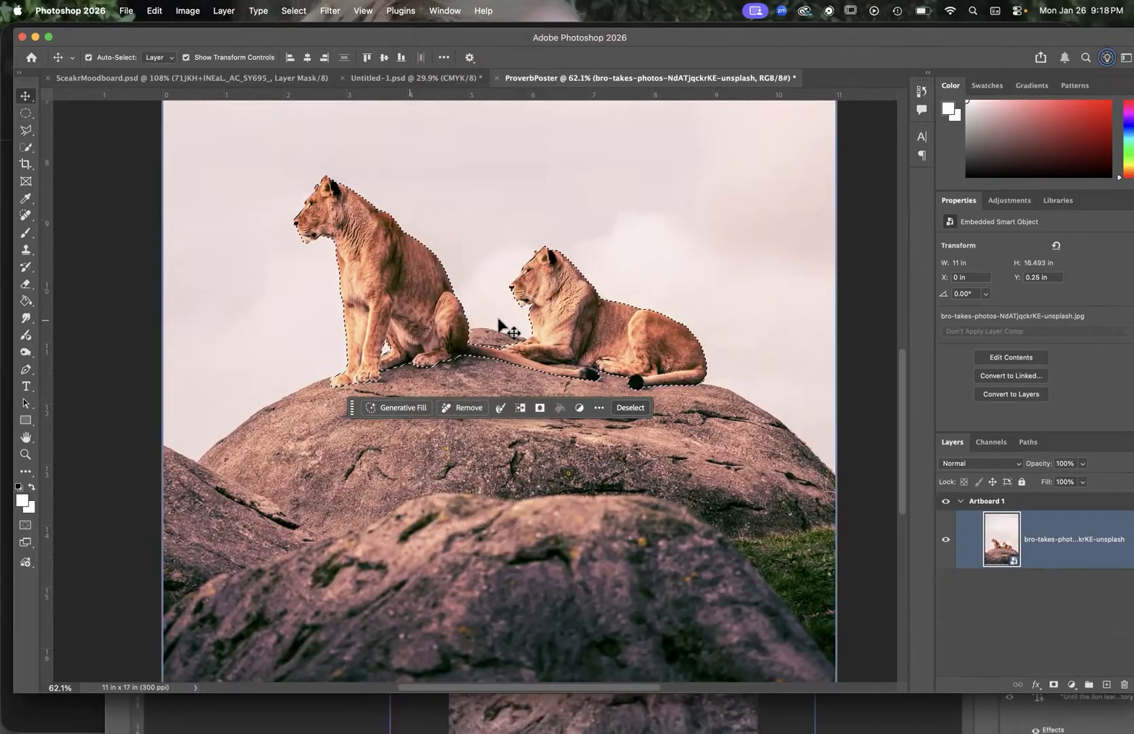
left_click(445, 11)
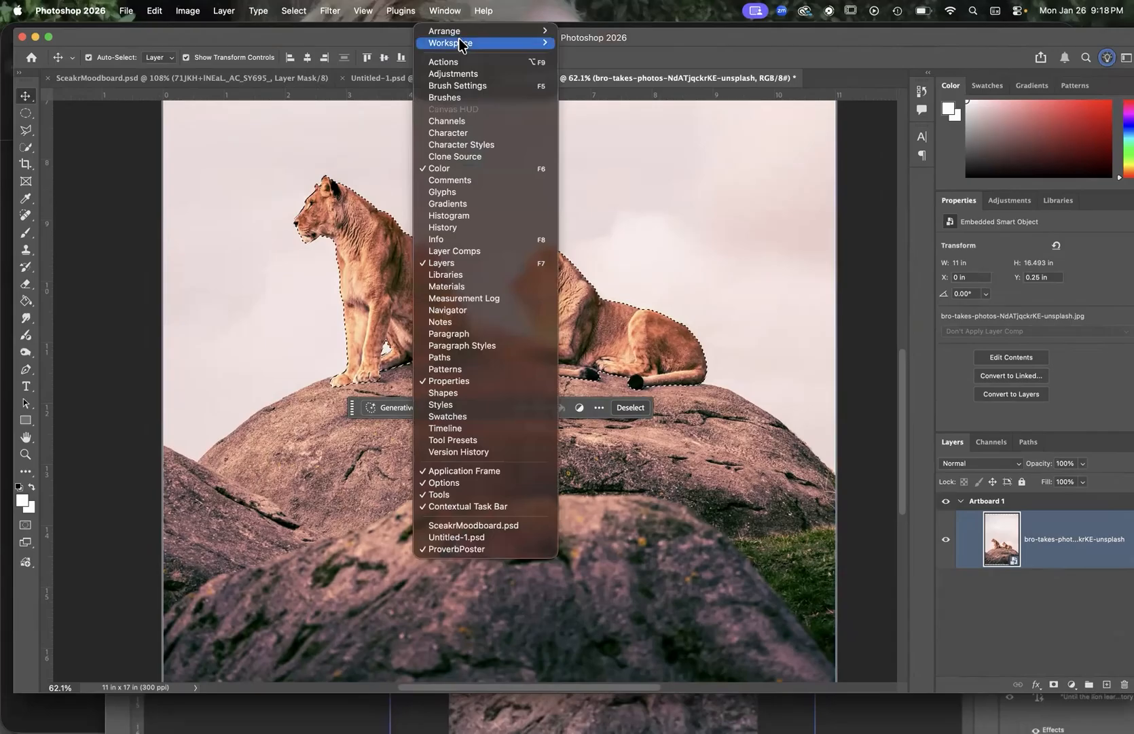
mouse_move(462, 43)
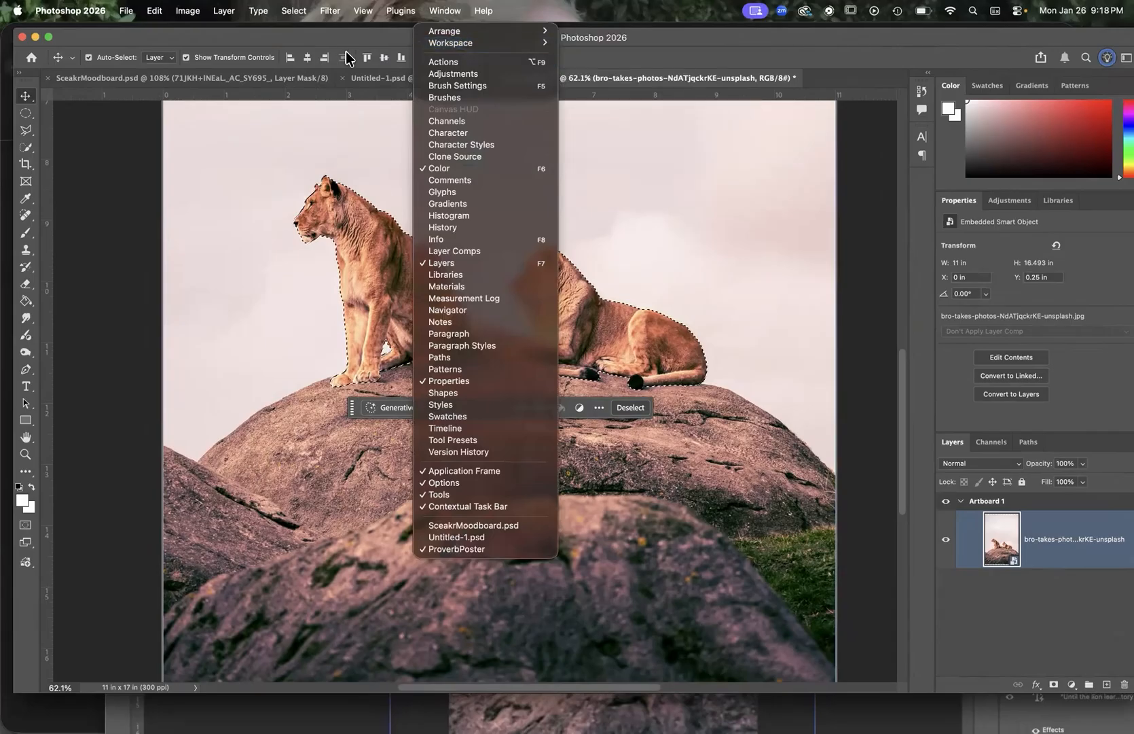
Step: Add the rocks and the grass below the lionesses to the selection with the Quick Selection tool
left_click(478, 368)
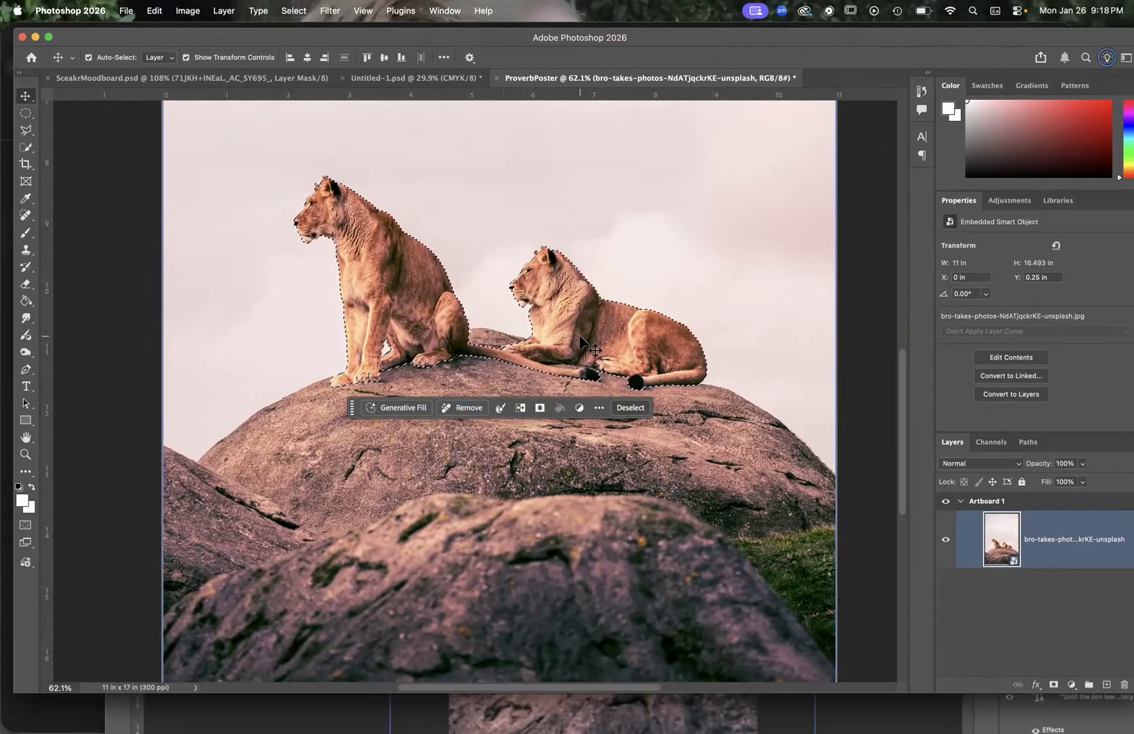
left_click(27, 151)
left_click(26, 150)
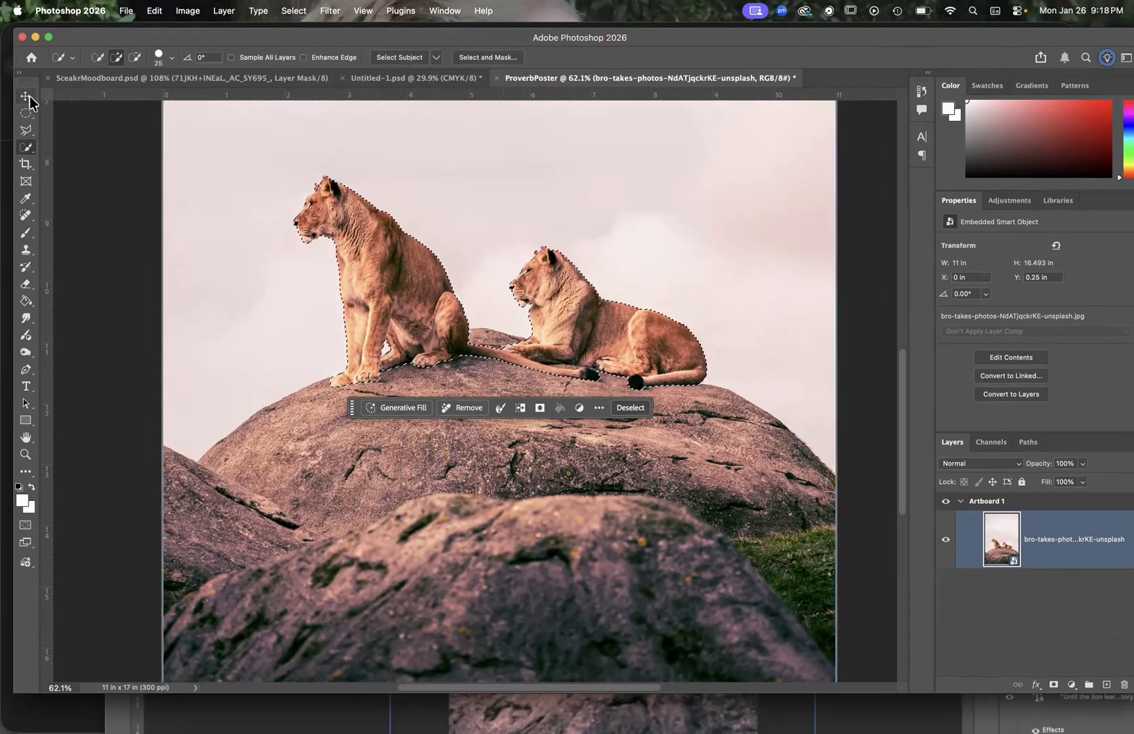
left_click(27, 150)
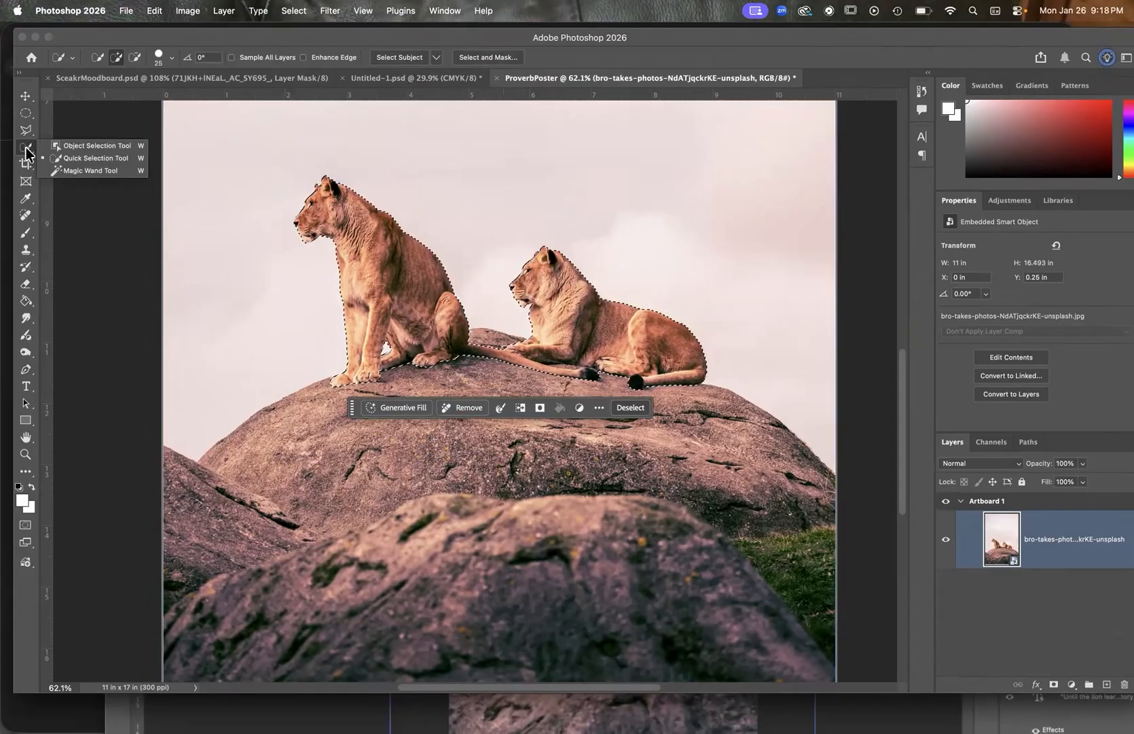
left_click(117, 160)
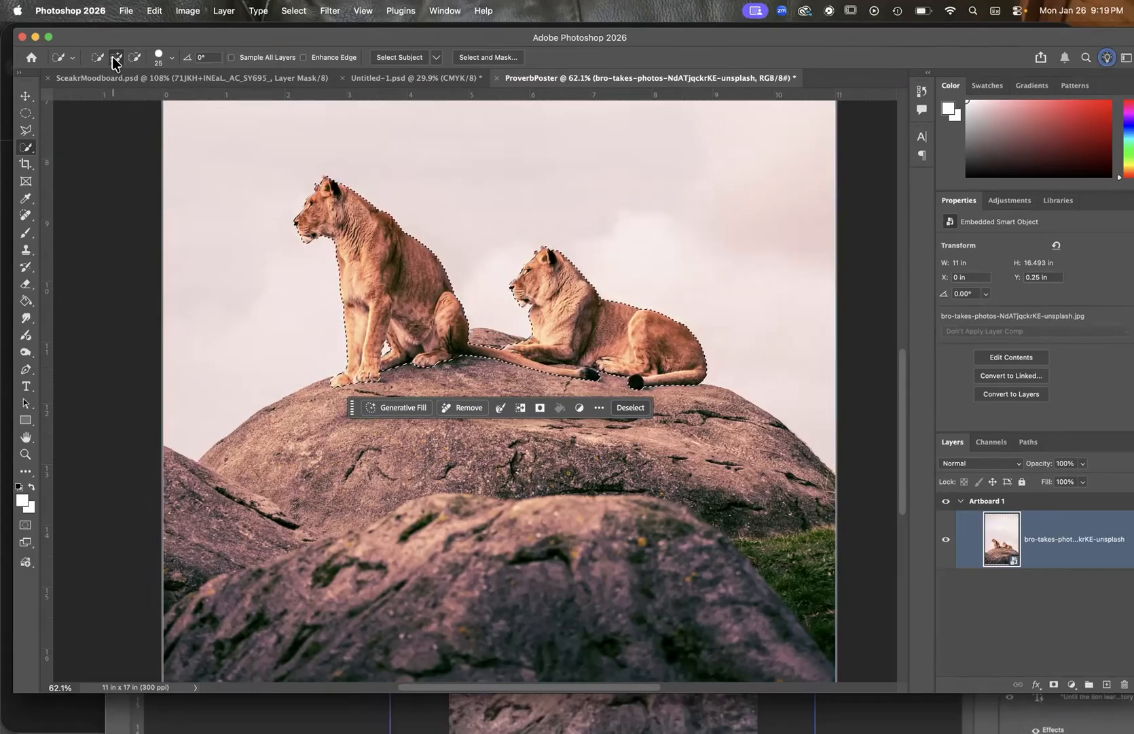
left_click(135, 58)
mouse_move(261, 444)
left_mouse_down()
mouse_move(232, 474)
mouse_move(192, 474)
mouse_move(226, 486)
mouse_move(161, 479)
mouse_move(206, 586)
mouse_move(383, 625)
mouse_move(478, 587)
mouse_move(423, 451)
mouse_move(421, 412)
mouse_move(474, 387)
mouse_move(528, 395)
left_mouse_up()
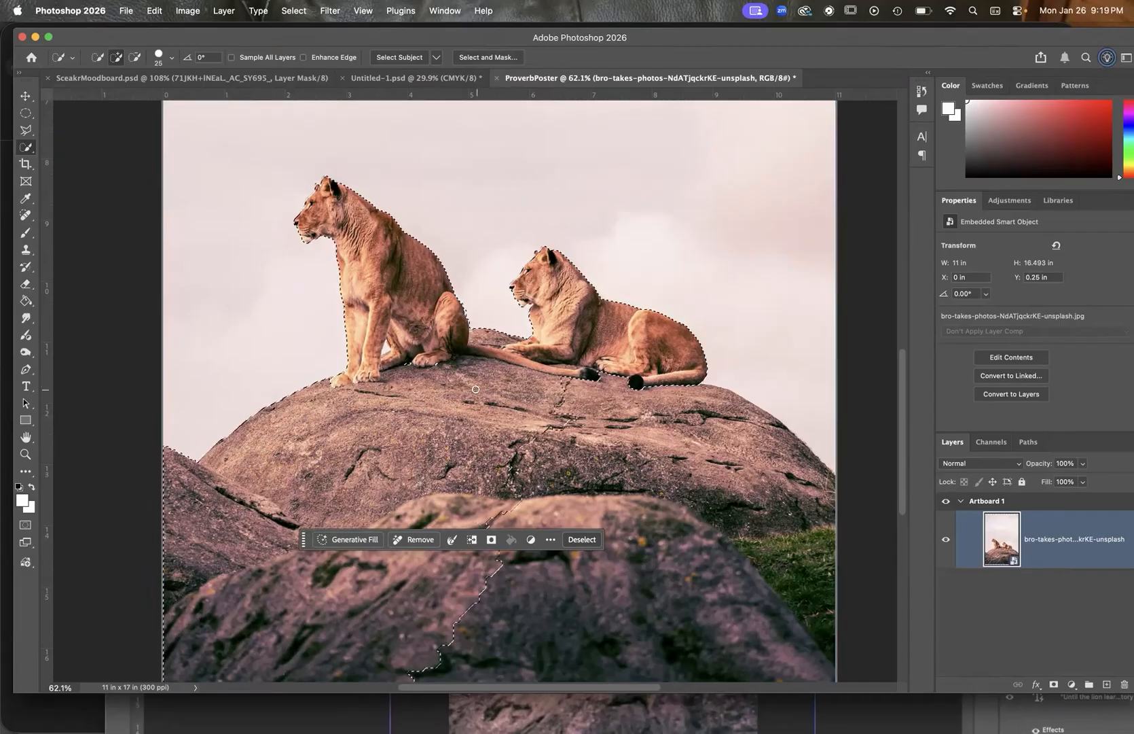
left_click_drag(417, 364, 413, 366)
mouse_move(560, 392)
left_mouse_down()
mouse_move(549, 412)
mouse_move(745, 513)
mouse_move(788, 551)
mouse_move(780, 614)
mouse_move(648, 636)
left_mouse_up()
scroll(648, 636, "down", 3)
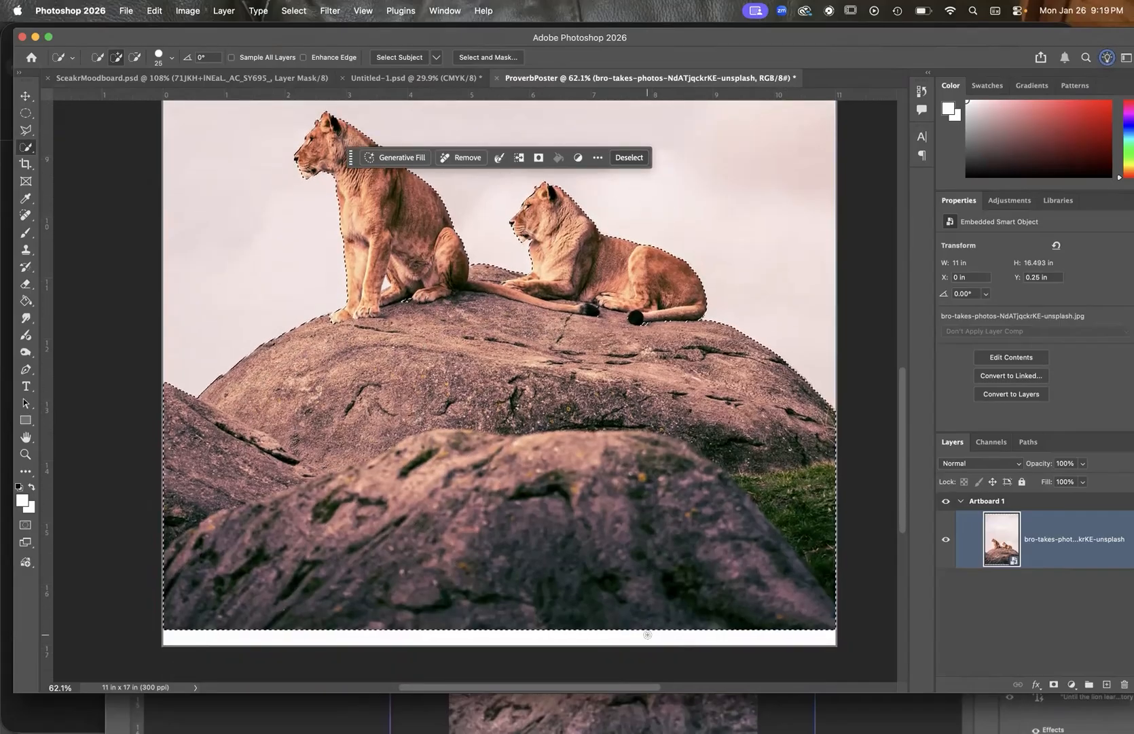
scroll(549, 330, "down", 1)
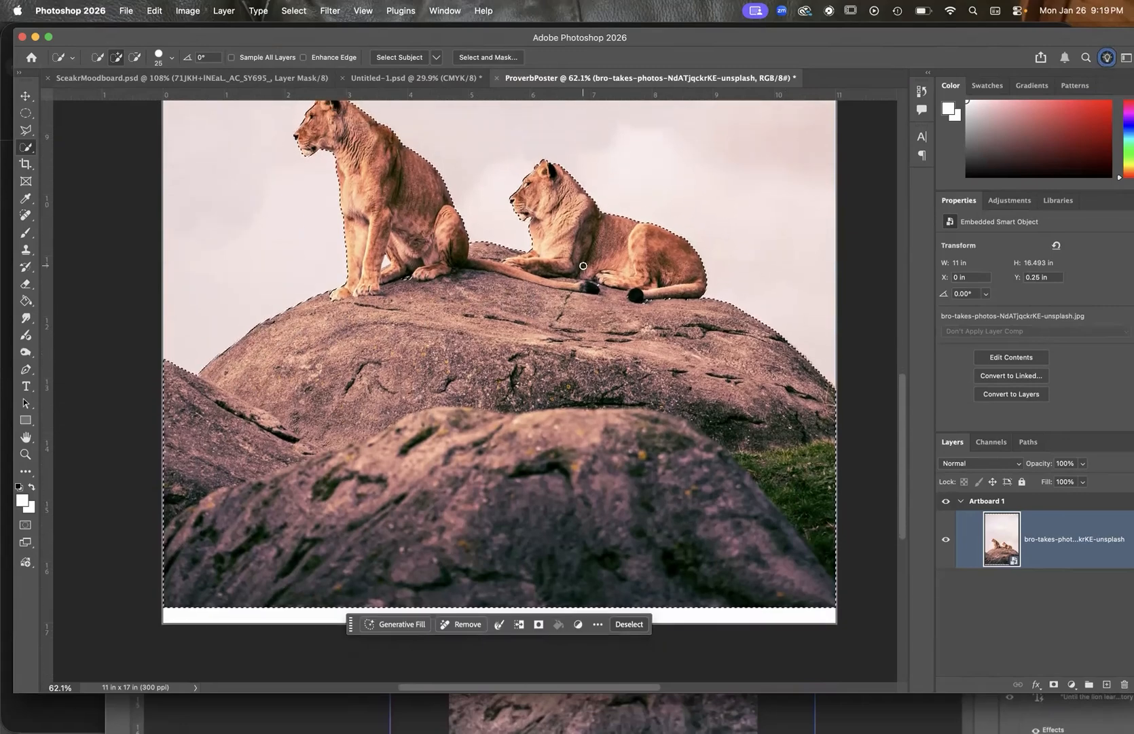
Step: Inspect the selection edges around both lionesses' paws, tails and bodies for stray or missed areas
scroll(582, 265, "up", 3)
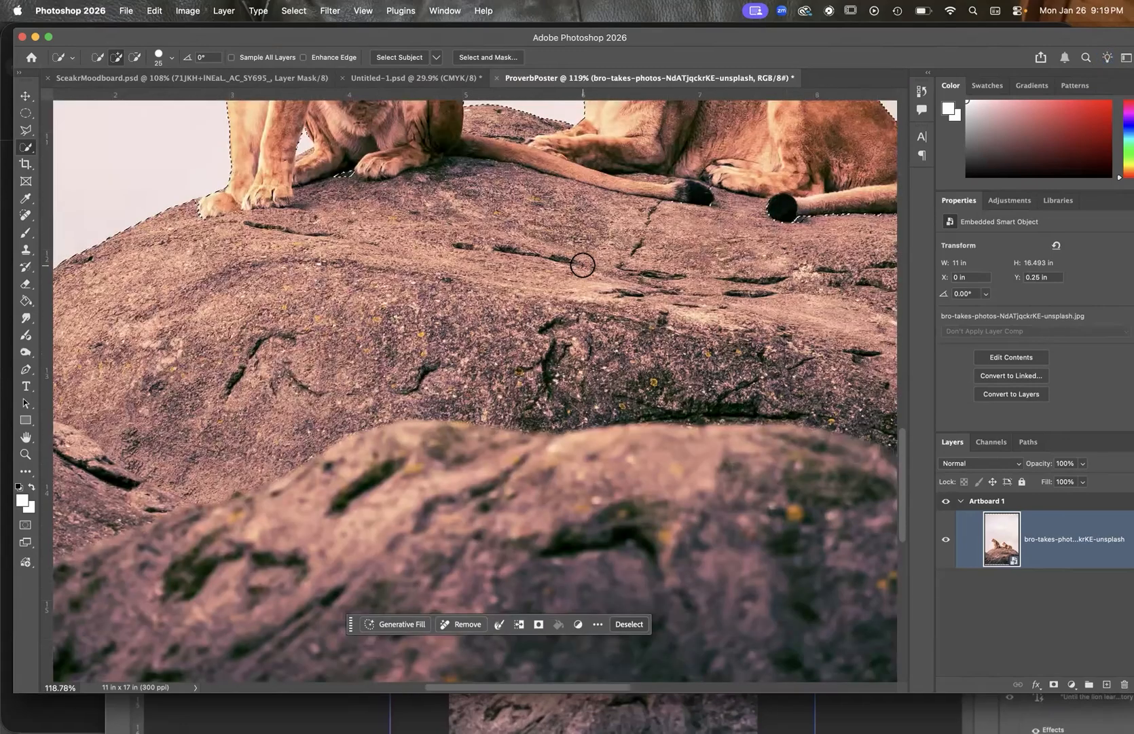
scroll(474, 336, "up", 3)
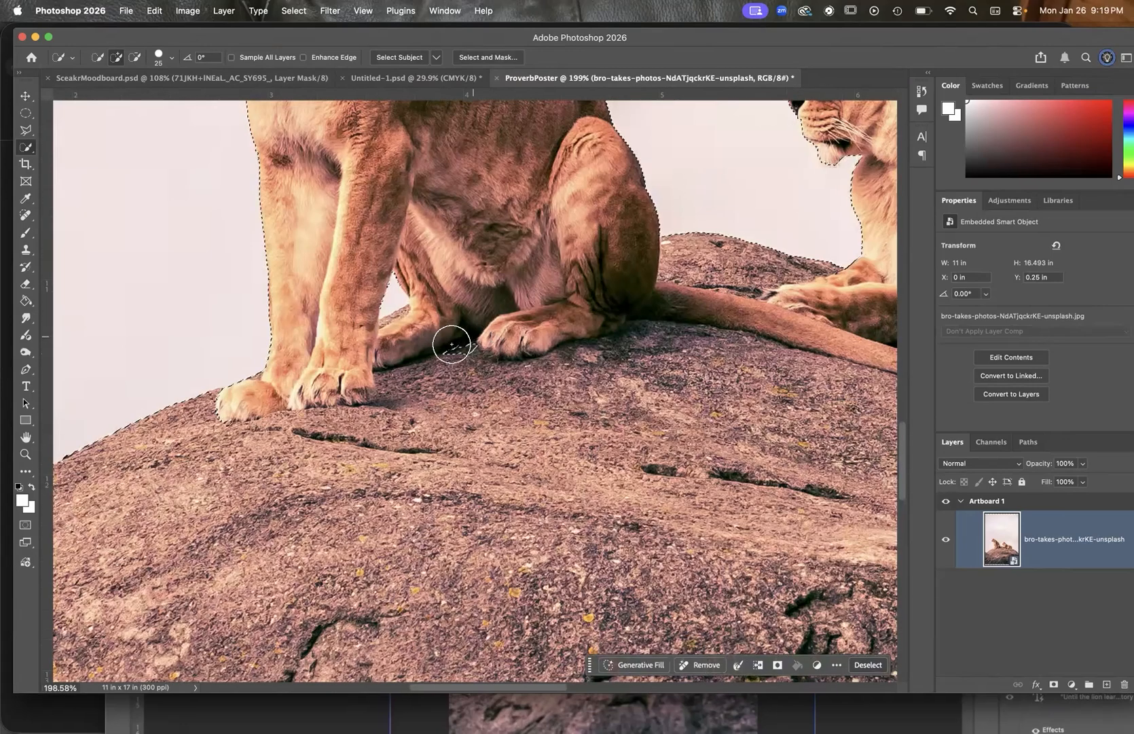
scroll(461, 344, "down", 1)
scroll(461, 344, "right", 8)
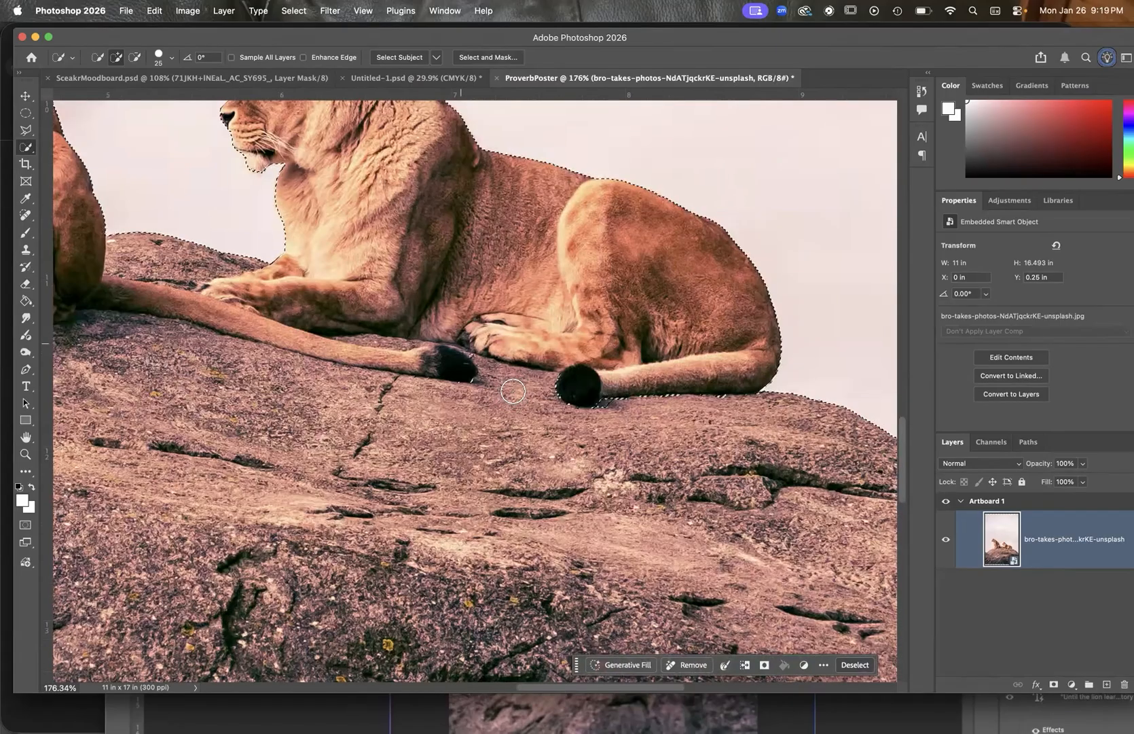
scroll(513, 391, "up", 1)
scroll(513, 391, "right", 3)
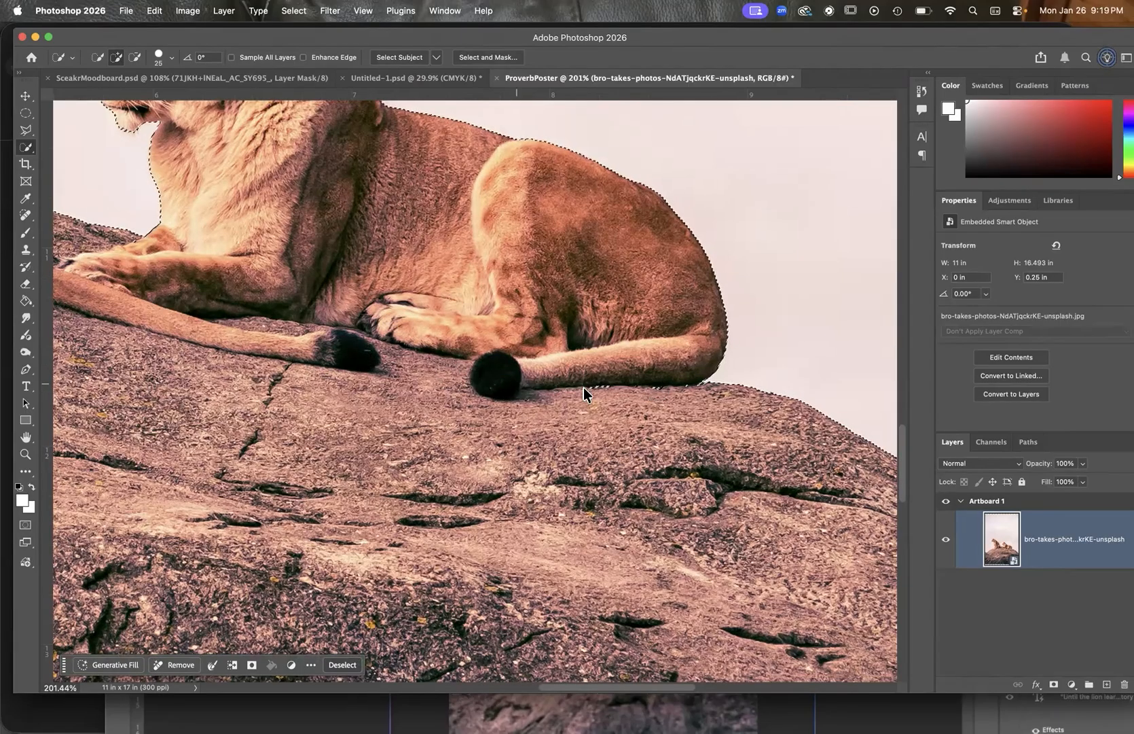
scroll(585, 391, "left", 5)
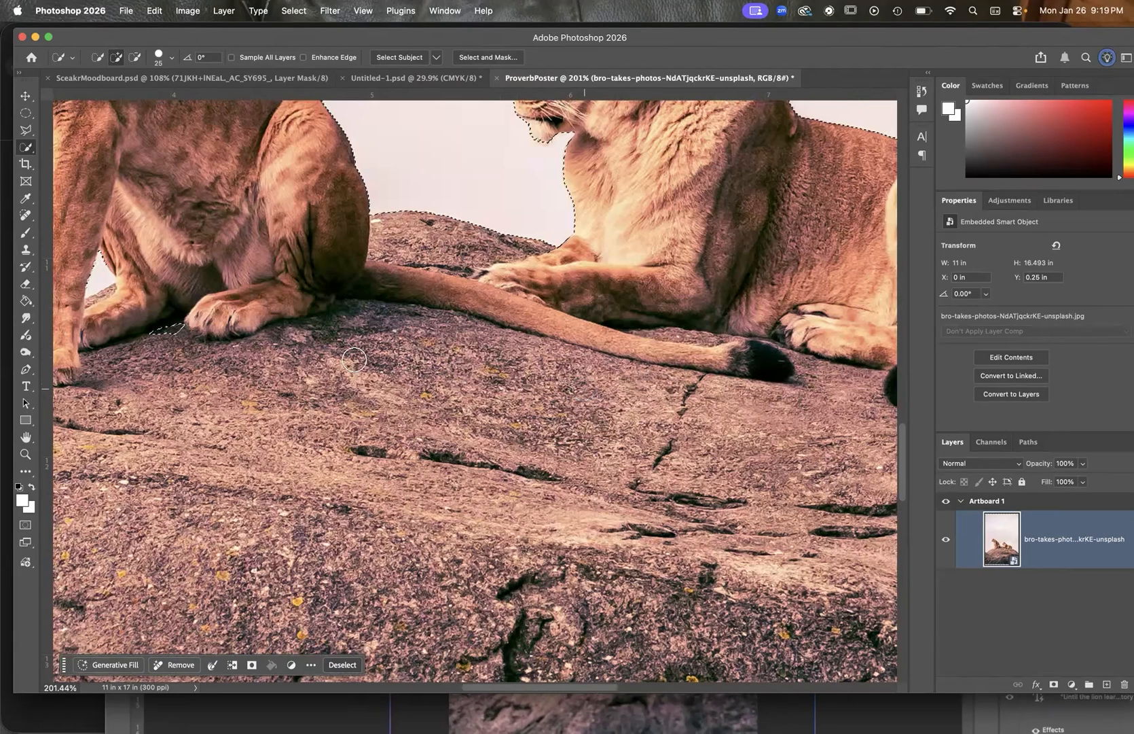
scroll(334, 440, "left", 5)
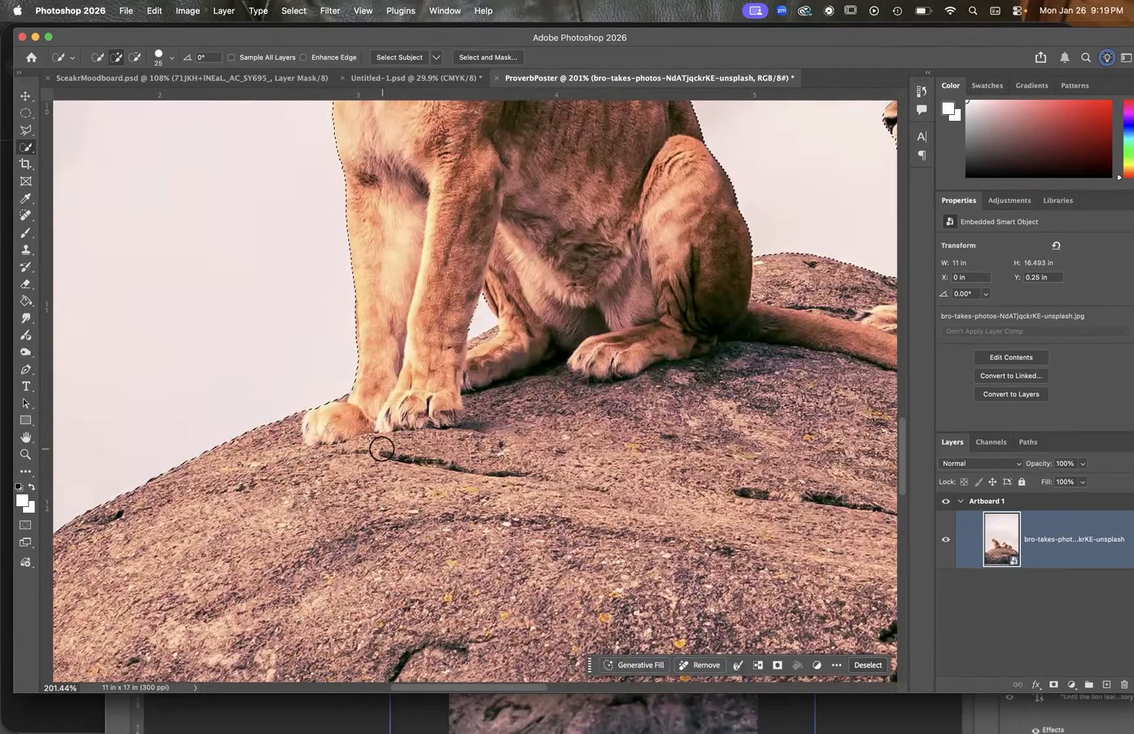
scroll(457, 475, "up", 10)
scroll(457, 475, "left", 2)
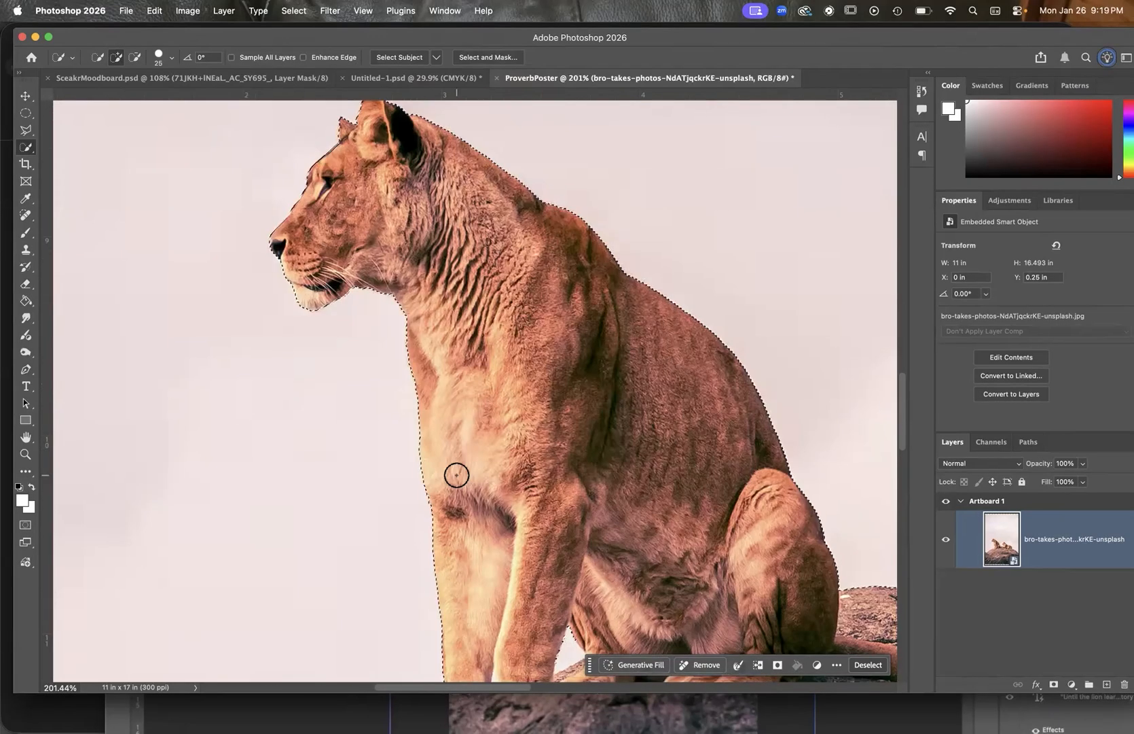
Step: Roughly lasso the middle of the sky gap between the sitting lioness's legs with the Lasso tool
scroll(456, 475, "down", 10)
scroll(565, 508, "up", 5)
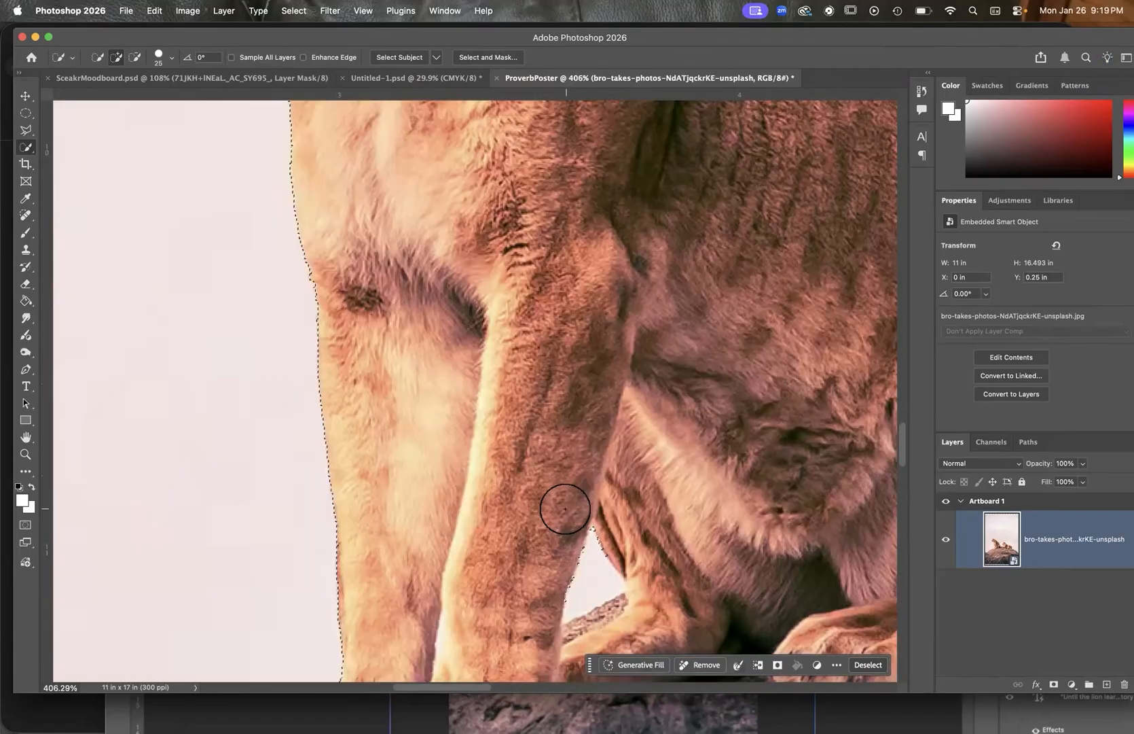
scroll(565, 508, "down", 4)
scroll(565, 508, "right", 4)
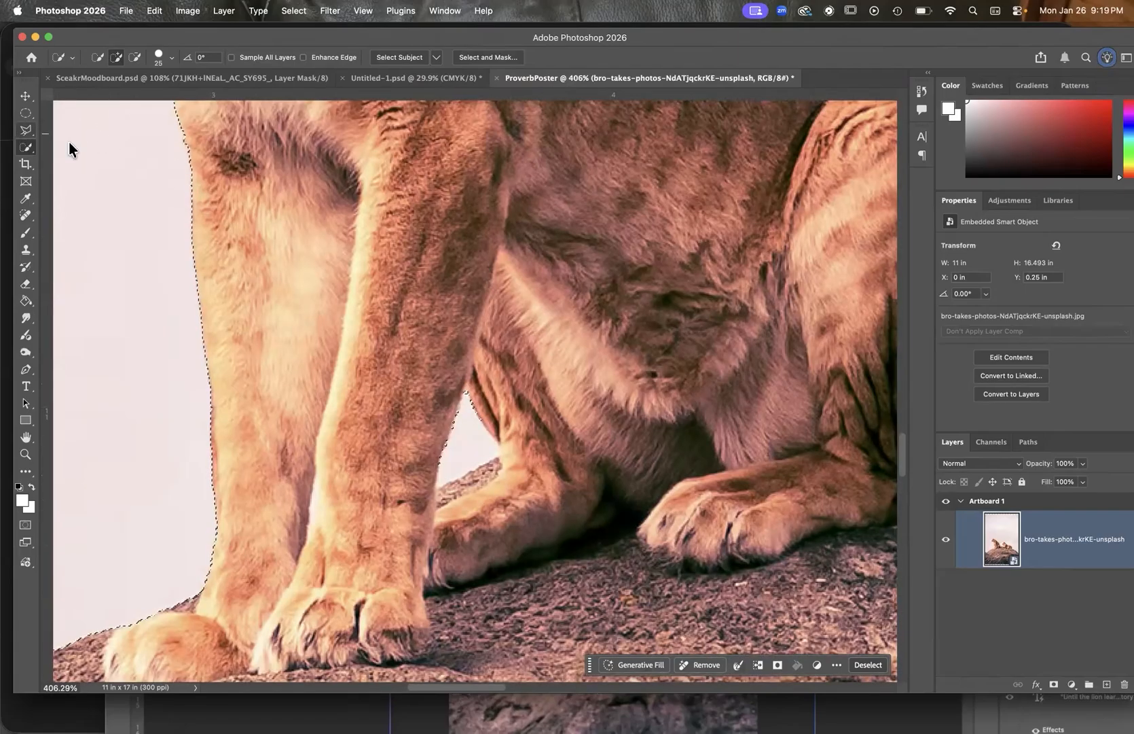
right_click(26, 130)
left_click(85, 128)
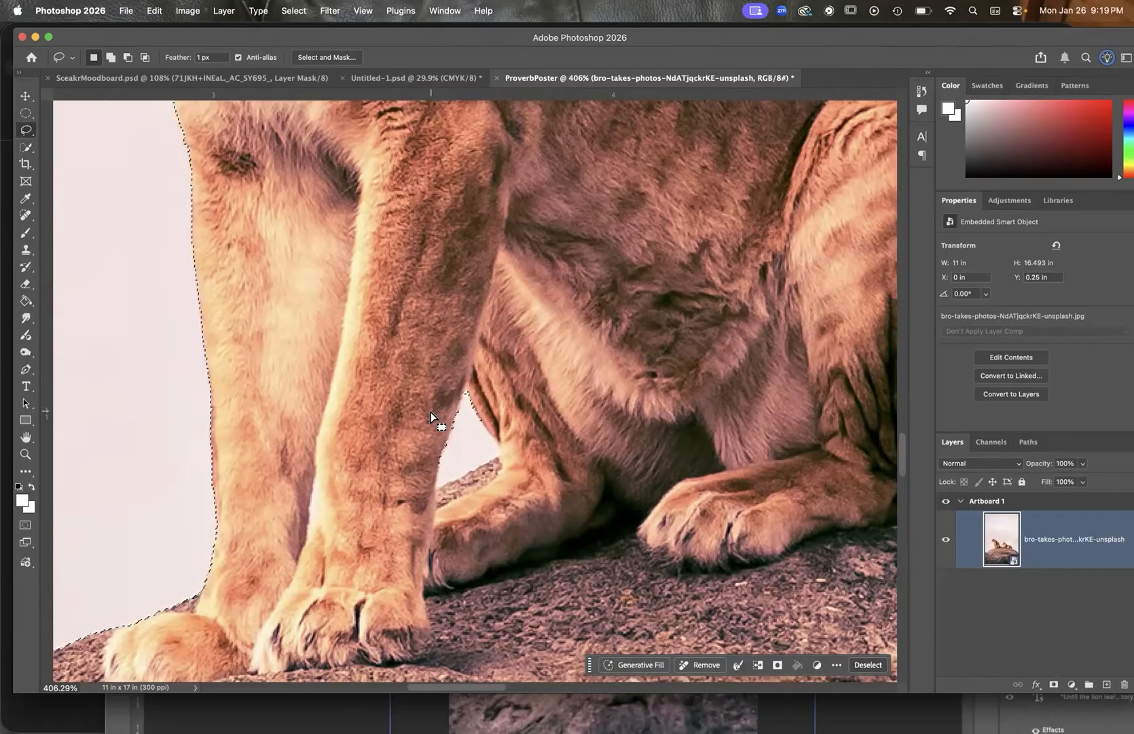
mouse_move(463, 428)
left_mouse_down()
mouse_move(484, 447)
mouse_move(451, 445)
left_mouse_up()
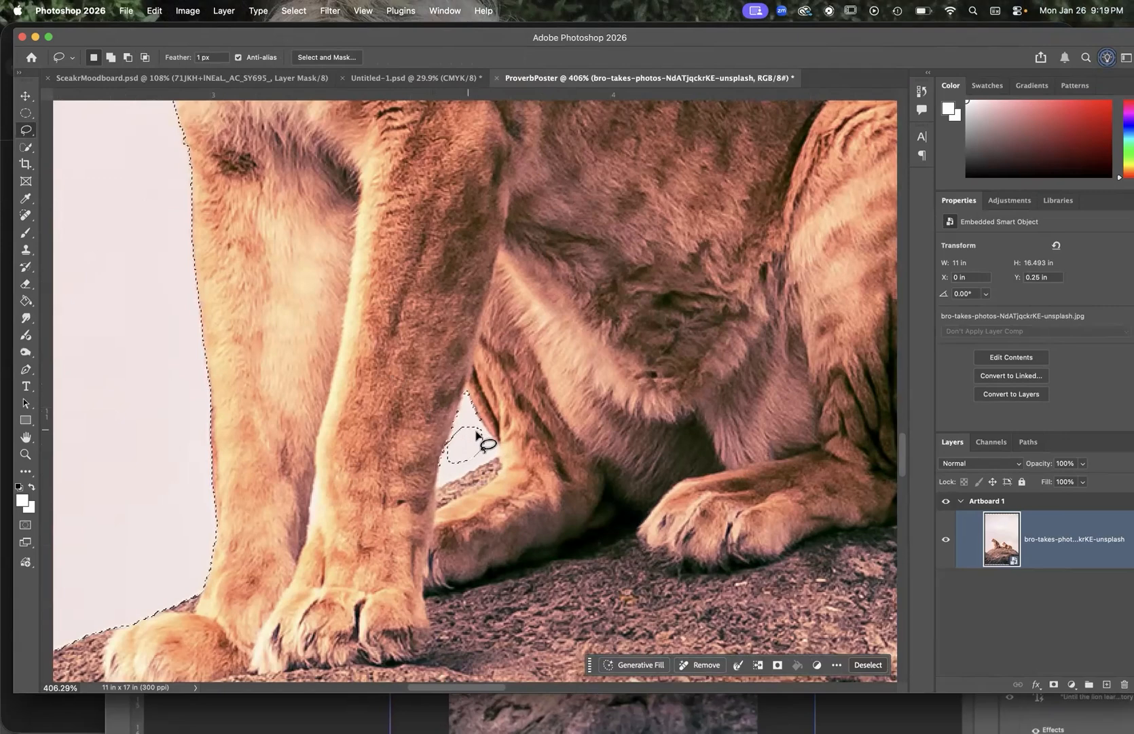
mouse_move(464, 409)
left_mouse_down()
mouse_move(466, 445)
mouse_move(474, 424)
left_mouse_up()
Step: Subtract the whole triangular sky gap between the sitting lioness's legs from the selection by tracing its edges with the Lasso
scroll(474, 423, "up", 1)
scroll(474, 424, "up", 3)
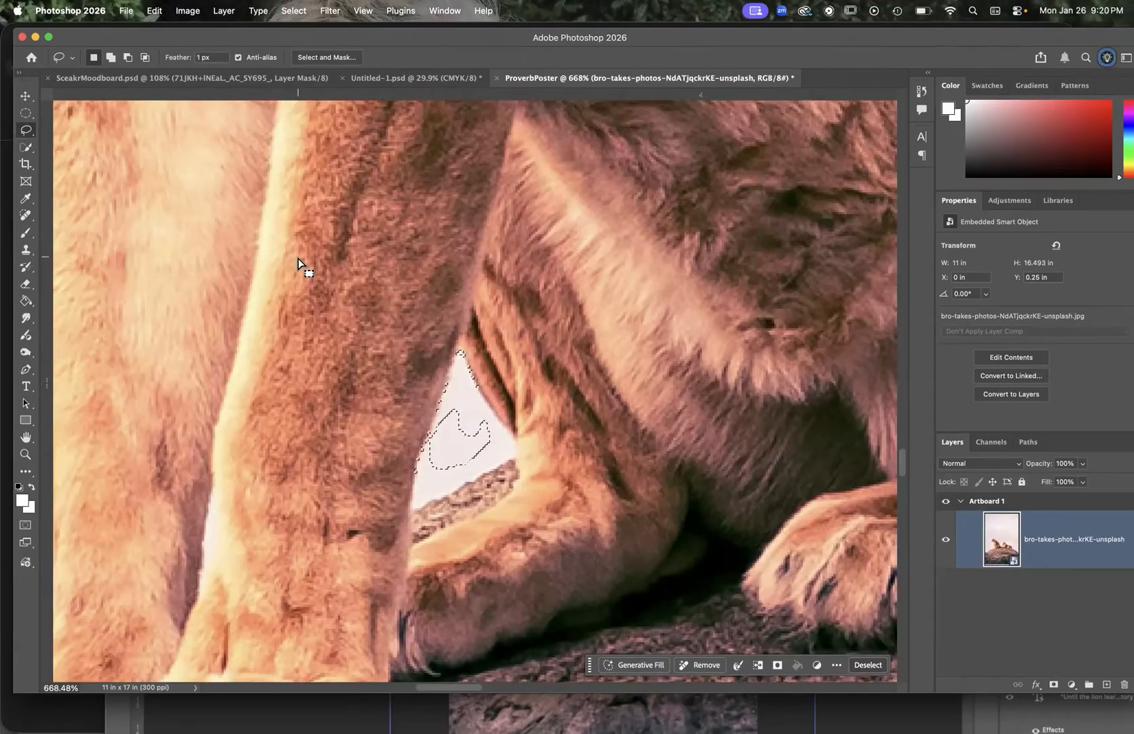
key("alt")
mouse_move(460, 353)
left_mouse_down()
mouse_move(413, 514)
mouse_move(515, 458)
mouse_move(495, 412)
left_mouse_up()
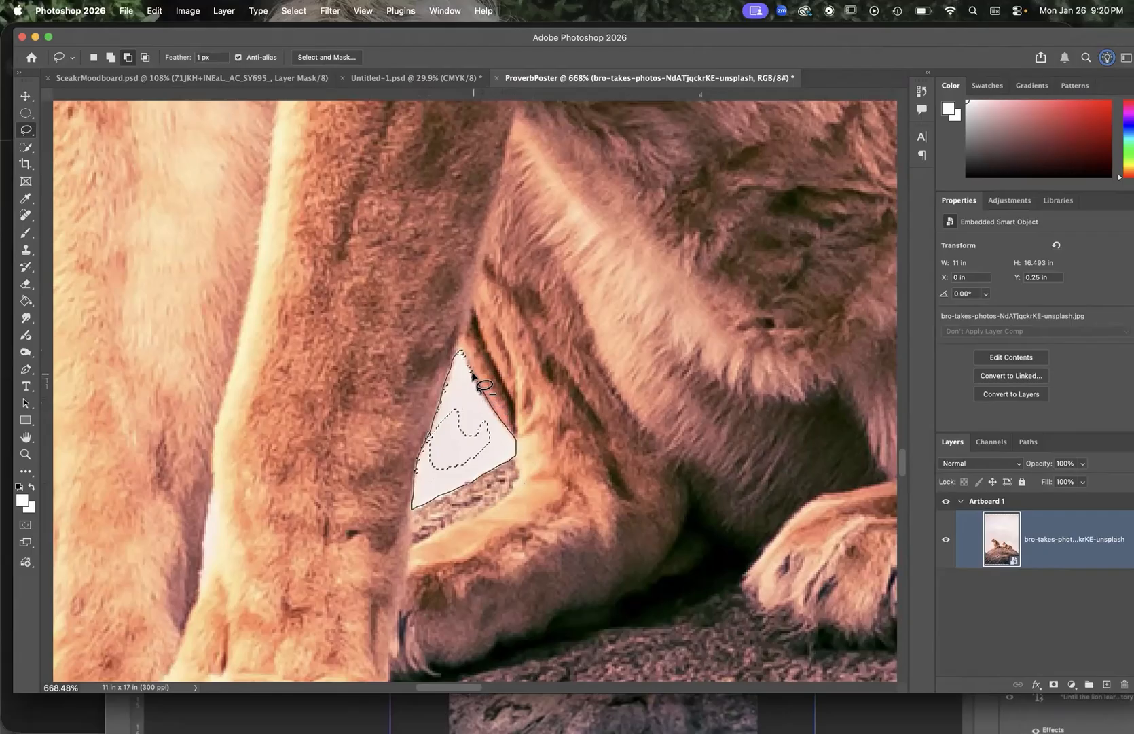
left_click_drag(461, 353, 462, 353)
scroll(464, 354, "down", 5)
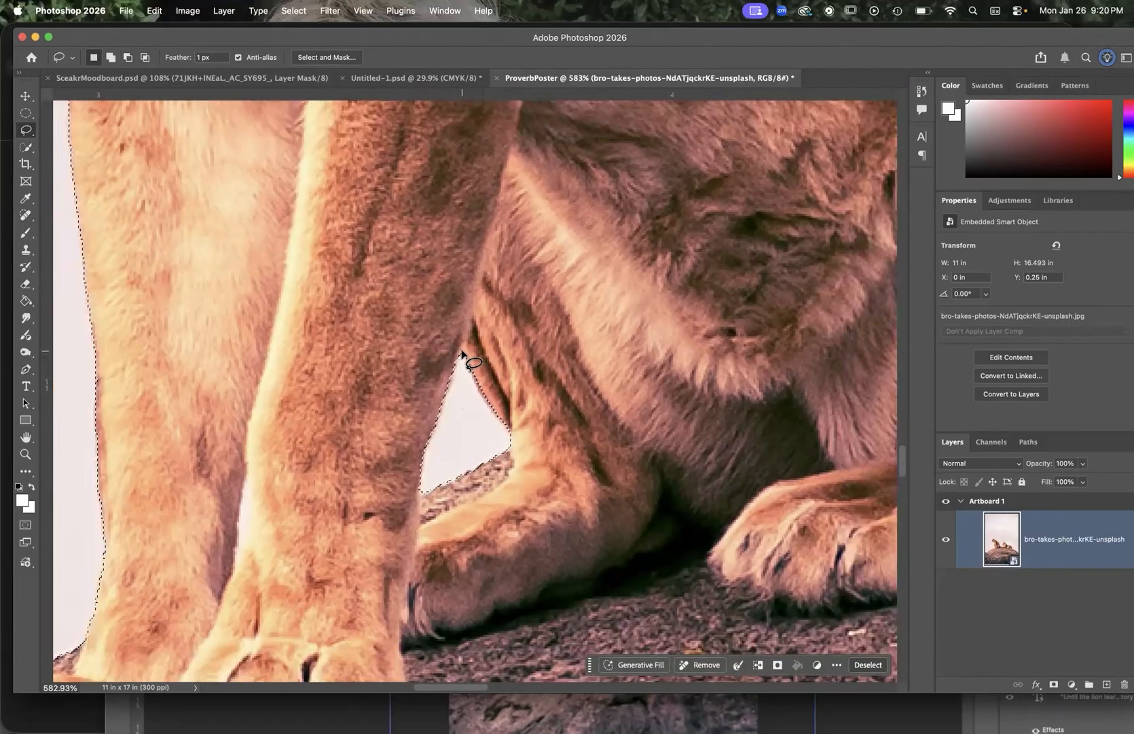
Step: Add the small unselected slivers where the reclining lioness's tail meets the rock to the selection with the Lasso
scroll(392, 459, "down", 2)
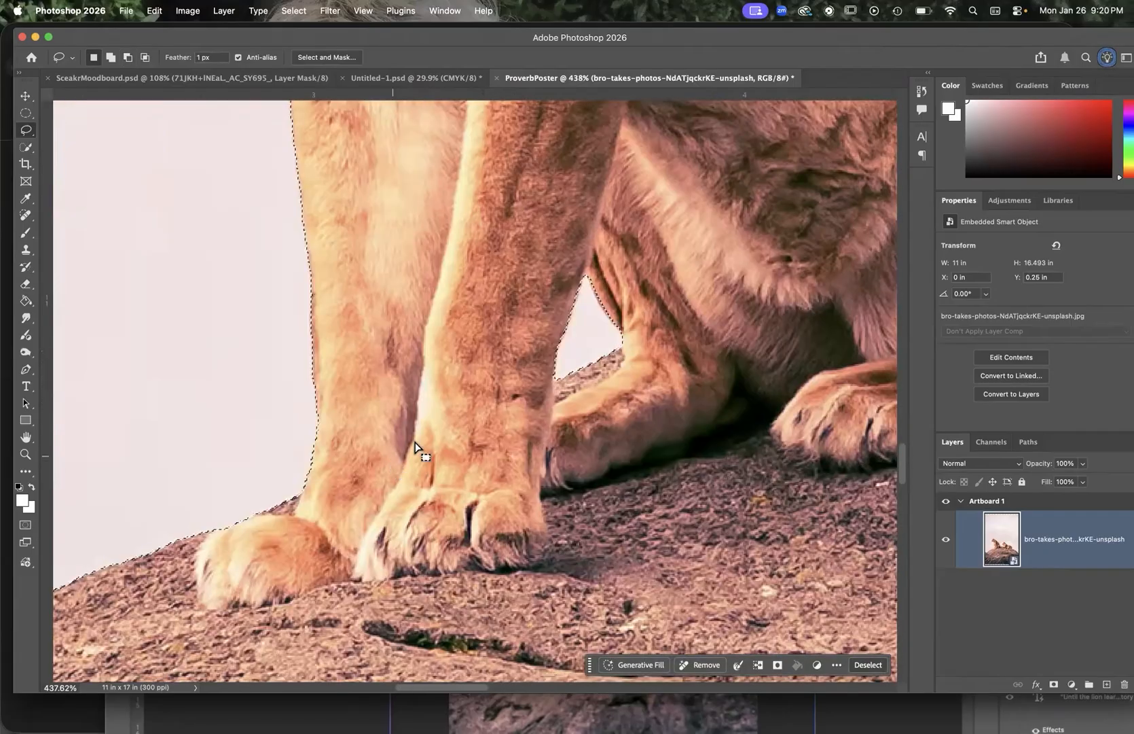
scroll(428, 457, "down", 3)
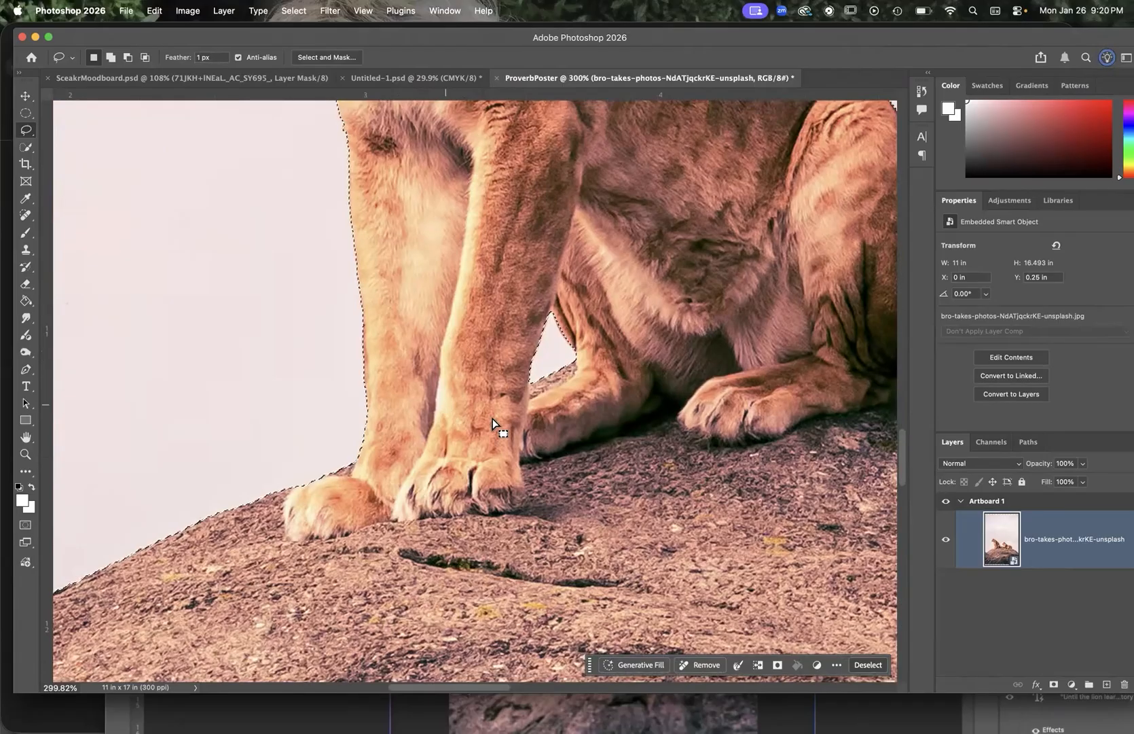
scroll(493, 420, "right", 10)
scroll(491, 422, "down", 5)
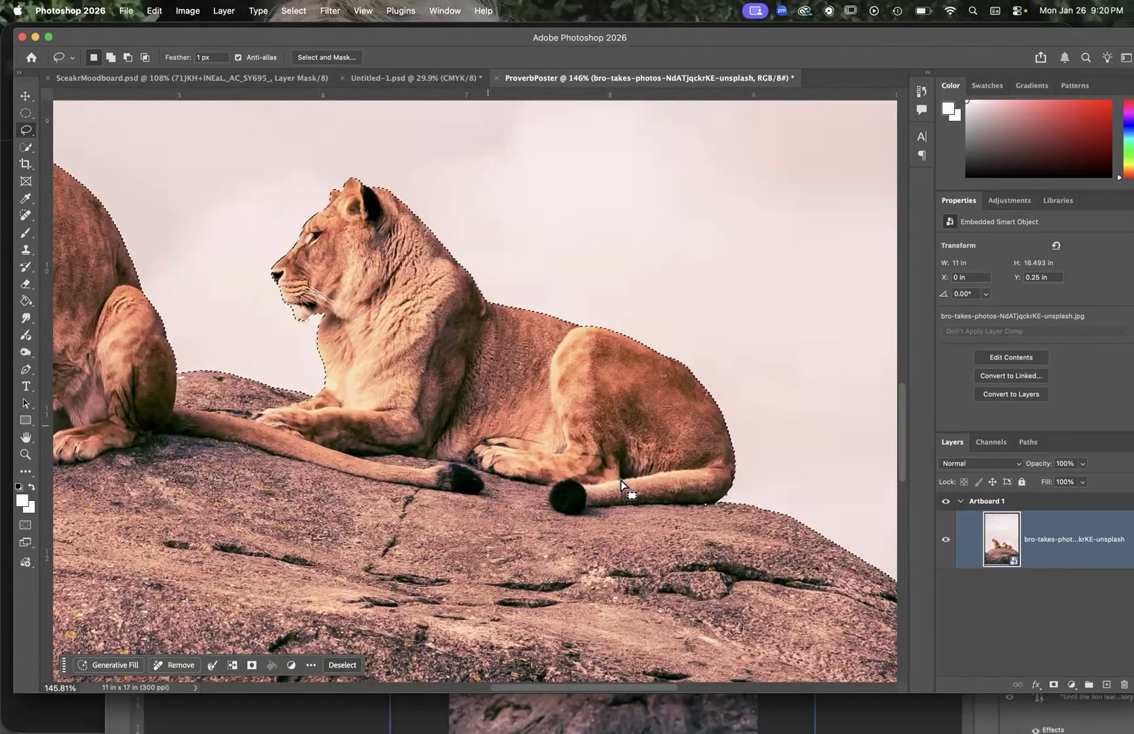
scroll(621, 479, "up", 3)
scroll(621, 479, "up", 5)
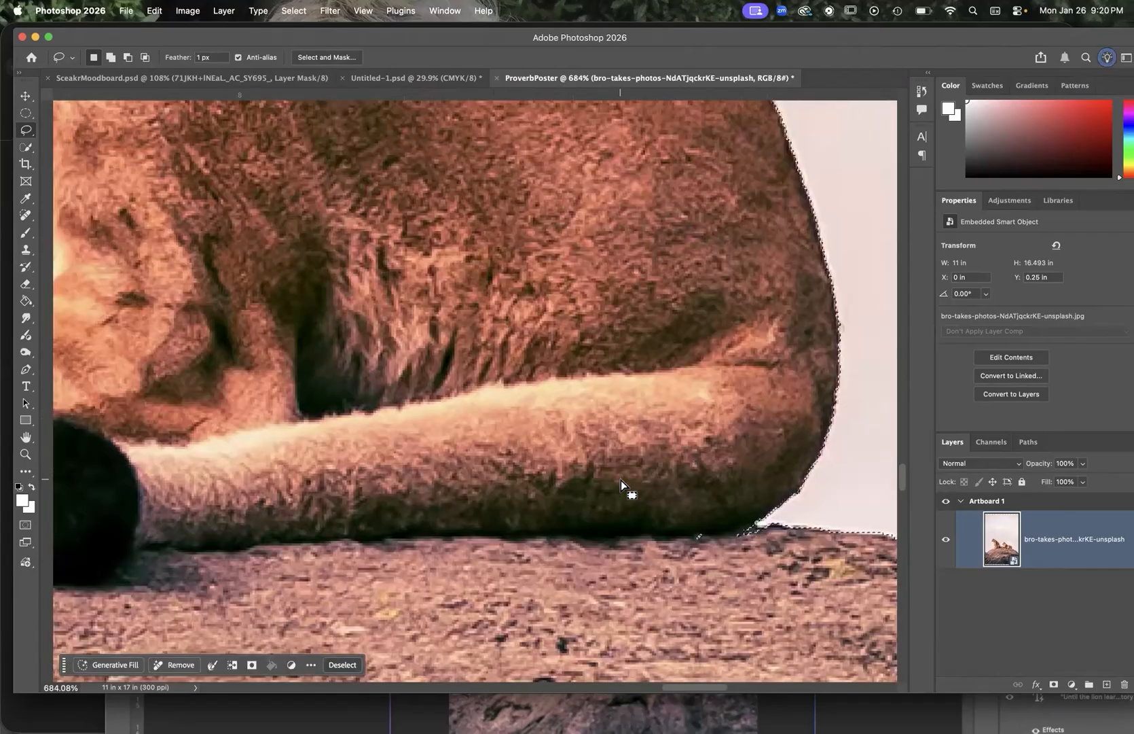
scroll(435, 378, "down", 5)
scroll(435, 377, "right", 9)
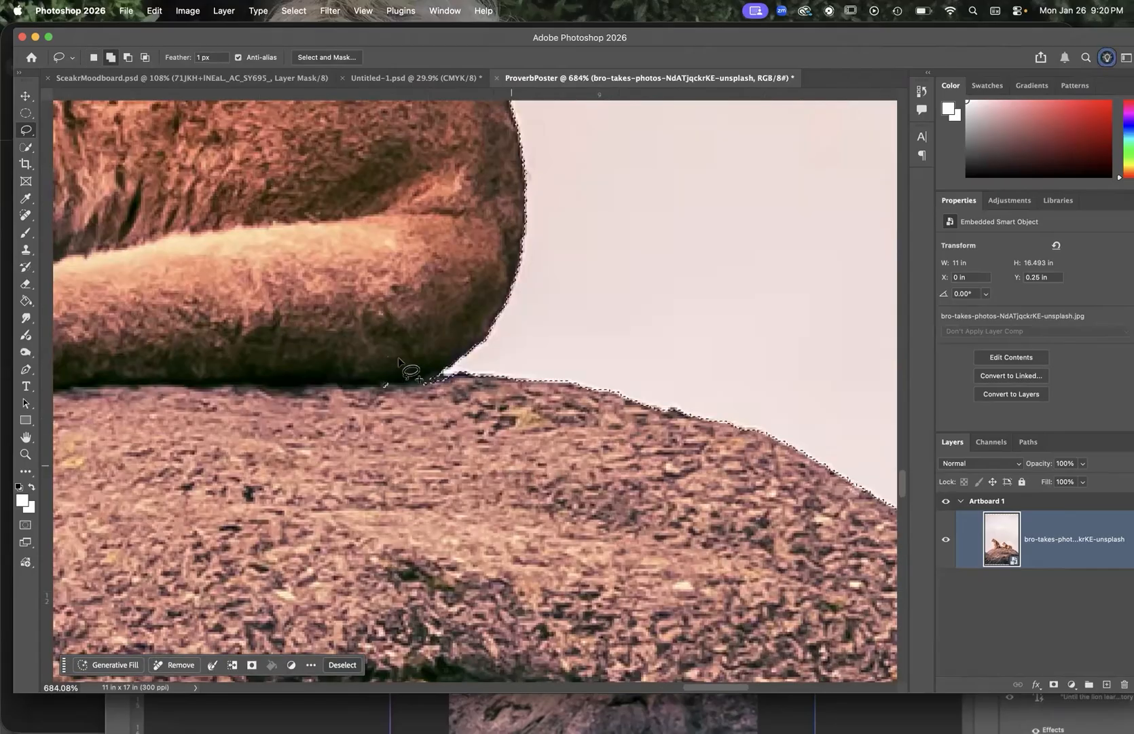
scroll(297, 337, "down", 4)
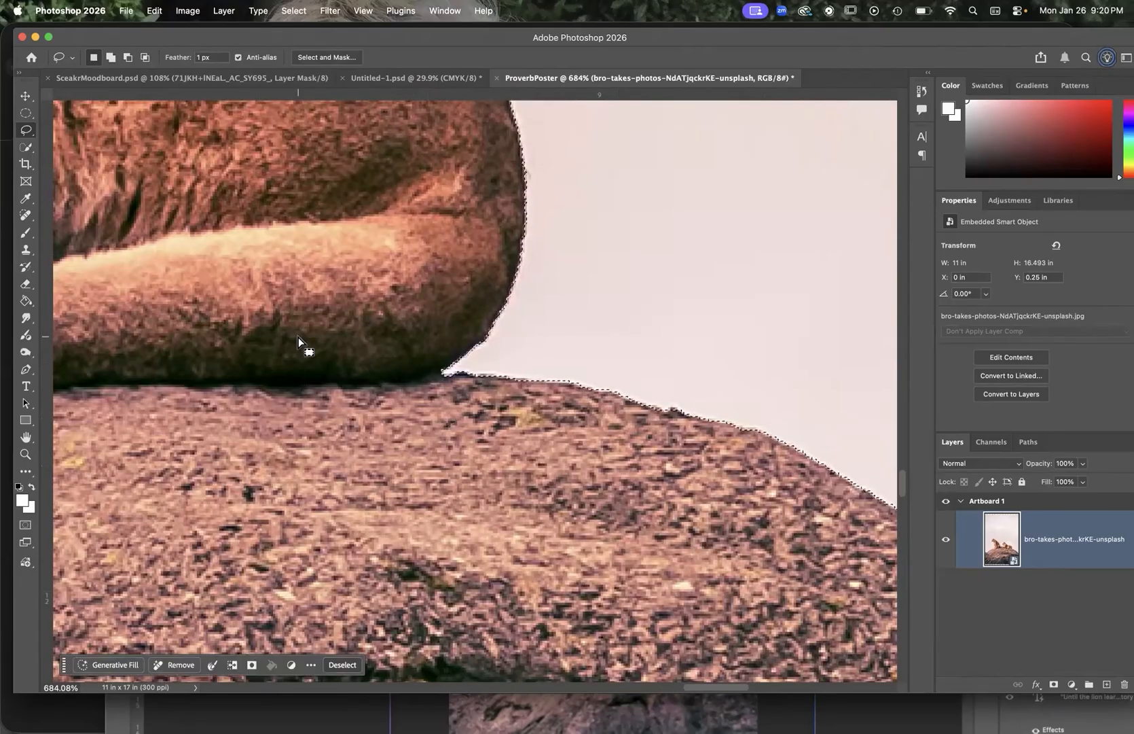
Step: Inspect the selection along the rock's grassy slope and around the whole foreground
scroll(298, 336, "down", 4)
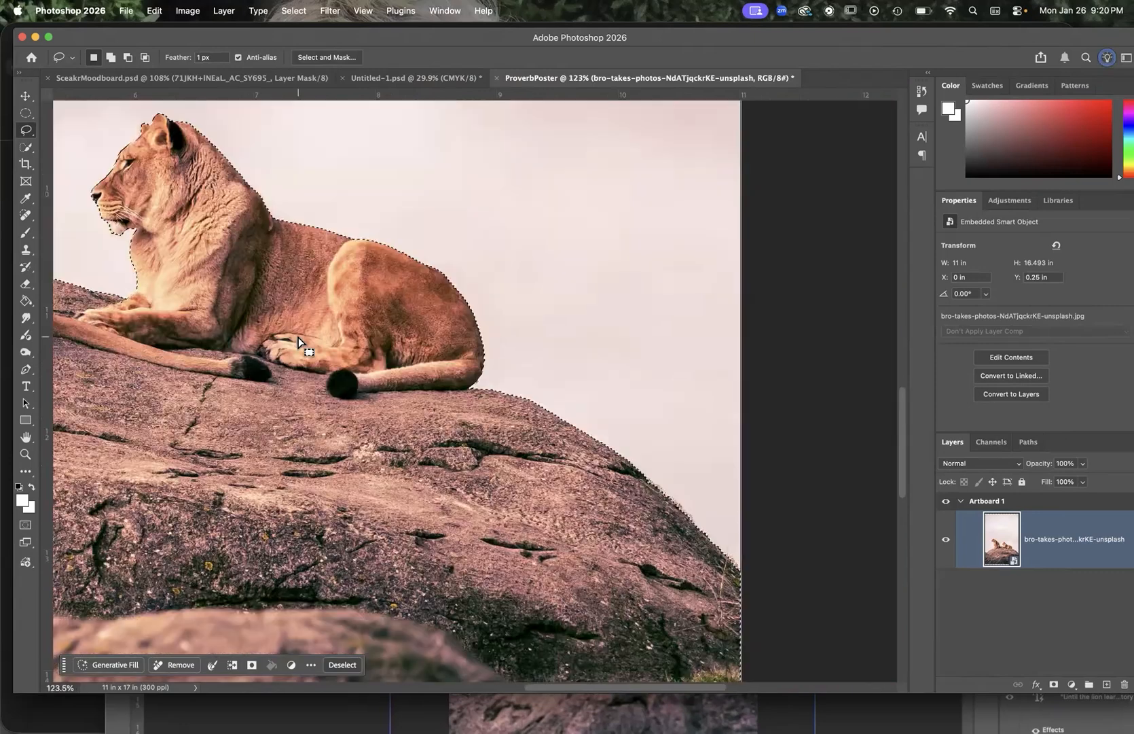
scroll(639, 465, "up", 3)
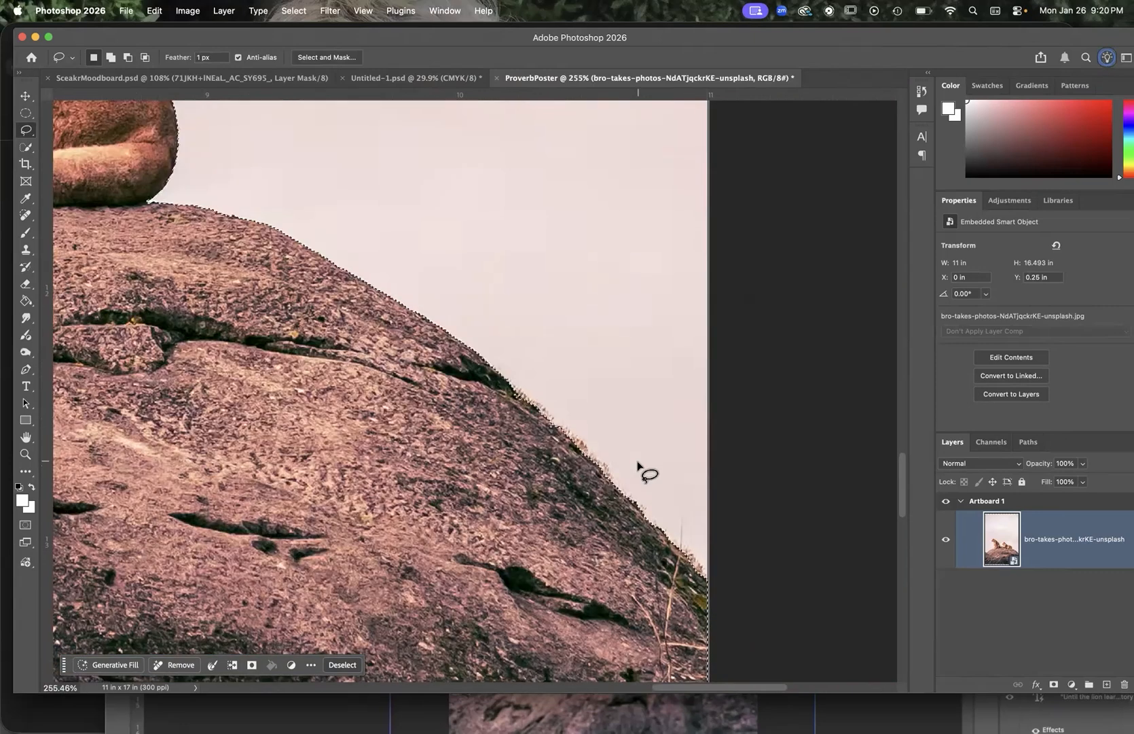
scroll(703, 533, "up", 2)
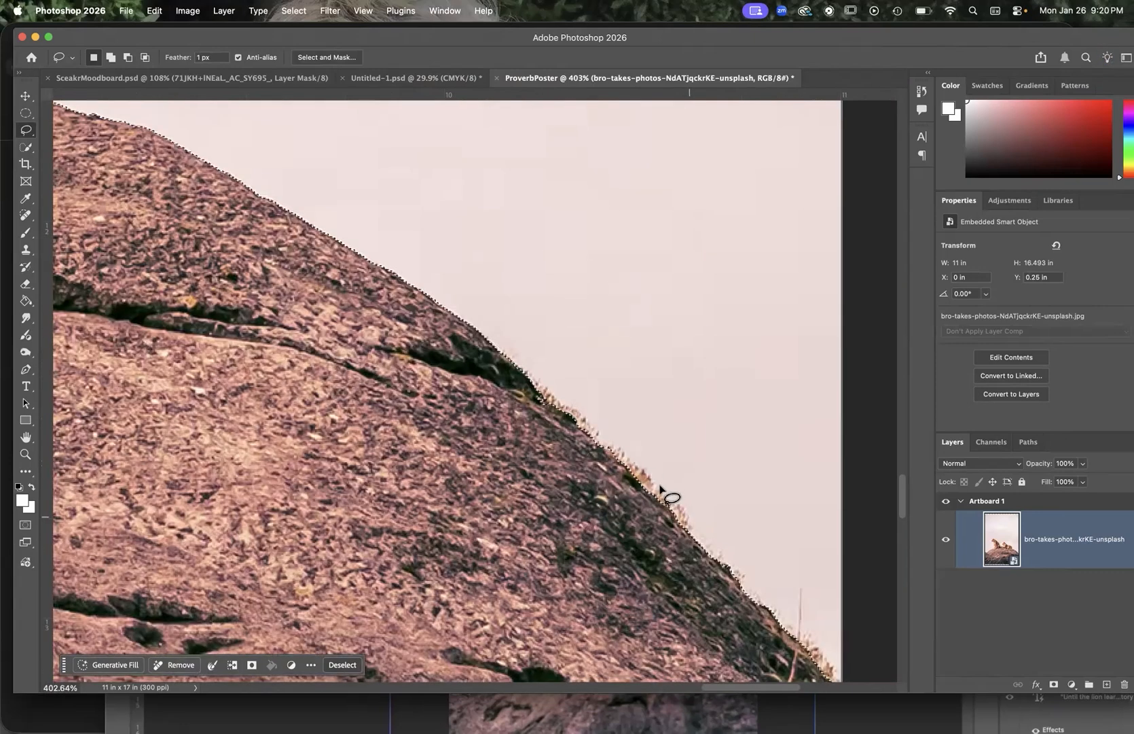
scroll(672, 497, "down", 3)
scroll(660, 487, "down", 3)
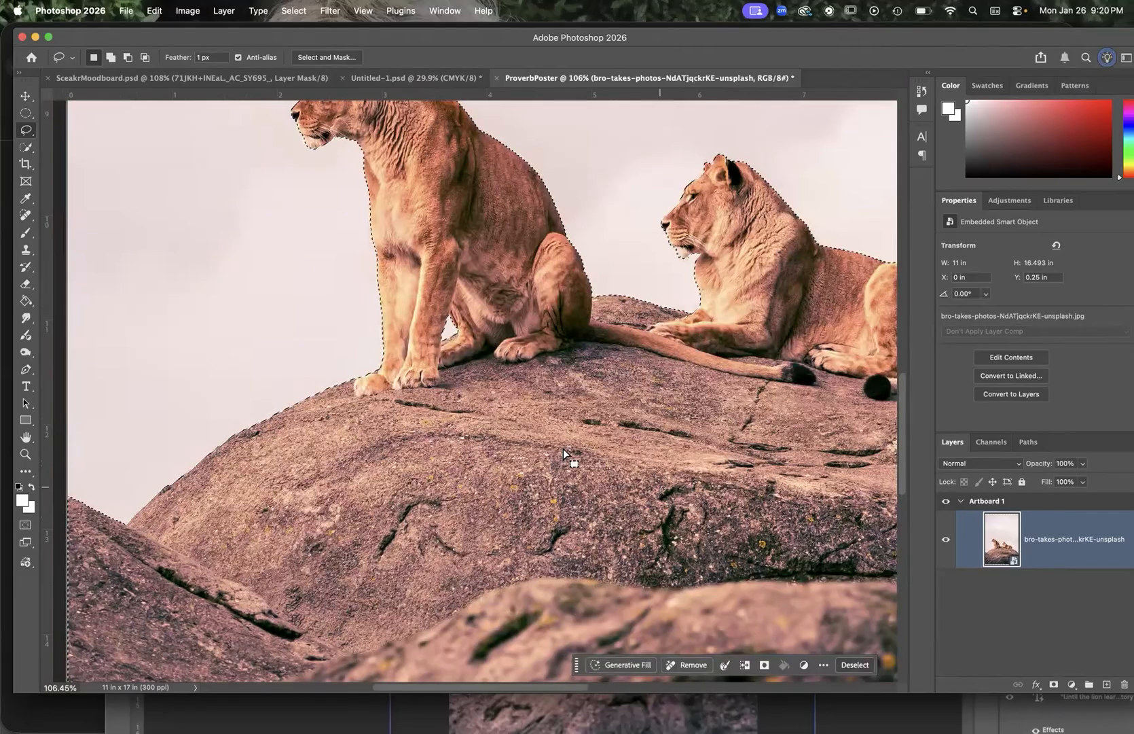
scroll(563, 448, "down", 3)
scroll(613, 428, "up", 2)
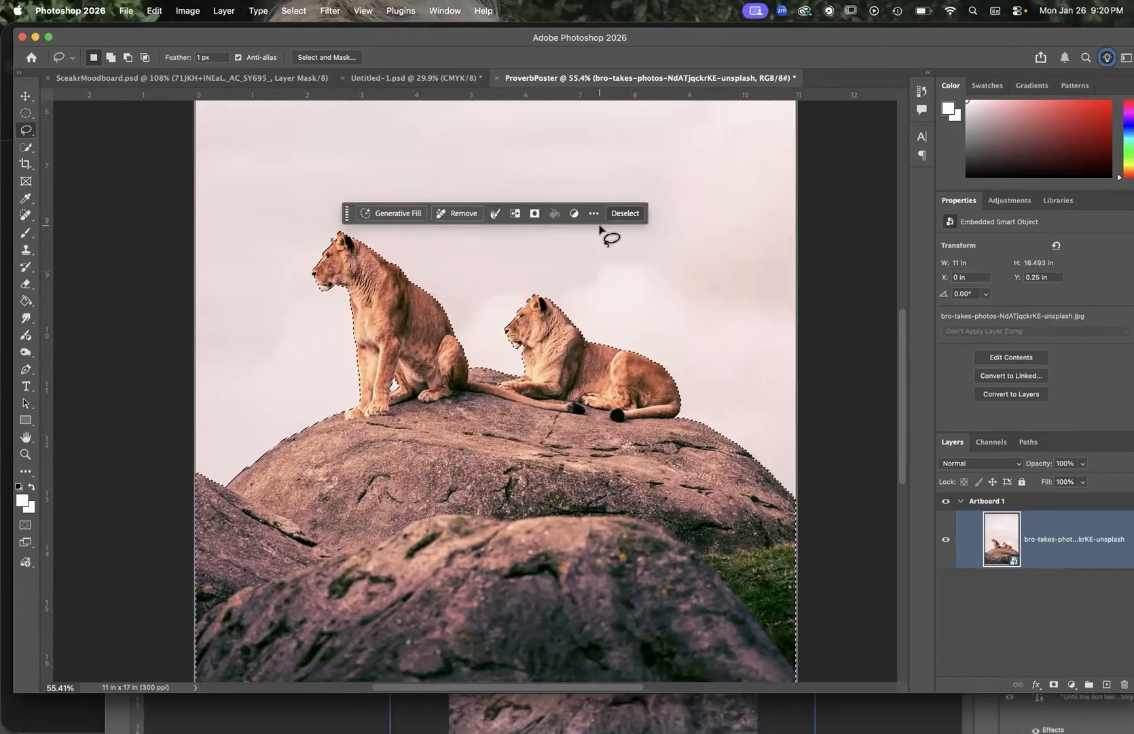
Step: Turn the selection into a layer mask that hides the sky, and target the photo layer's image thumbnail instead of the mask
left_click(1053, 686)
scroll(597, 407, "down", 2)
scroll(598, 407, "down", 2)
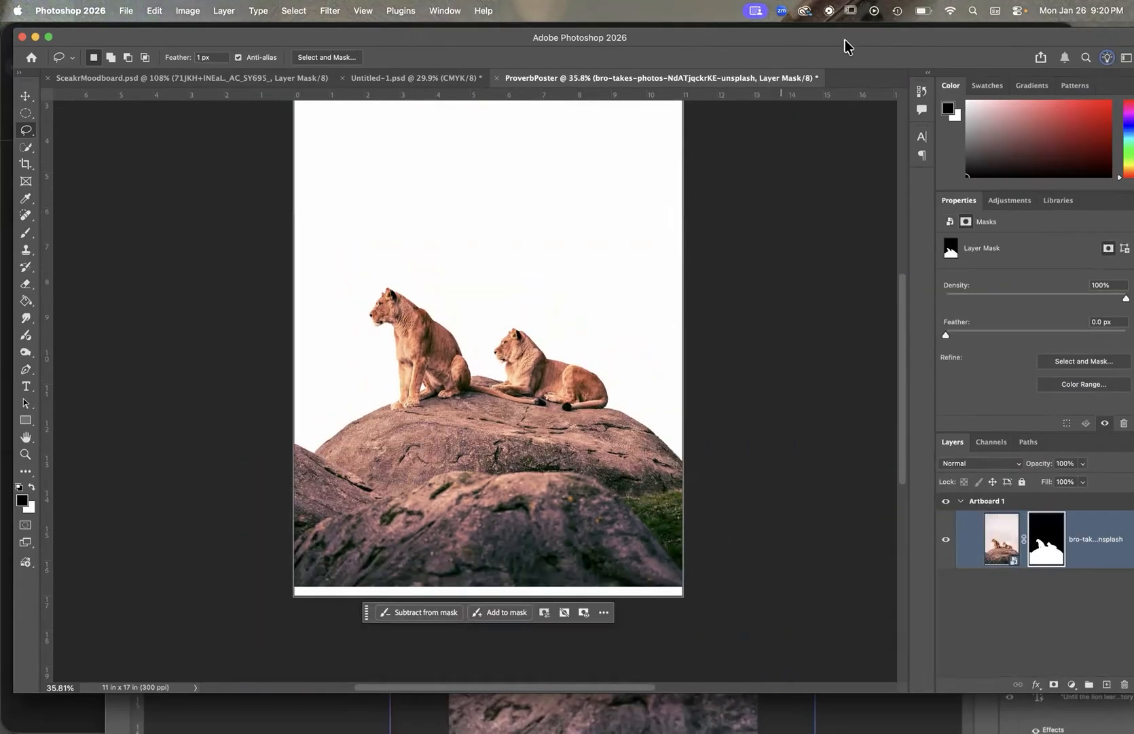
left_click_drag(845, 38, 830, 38)
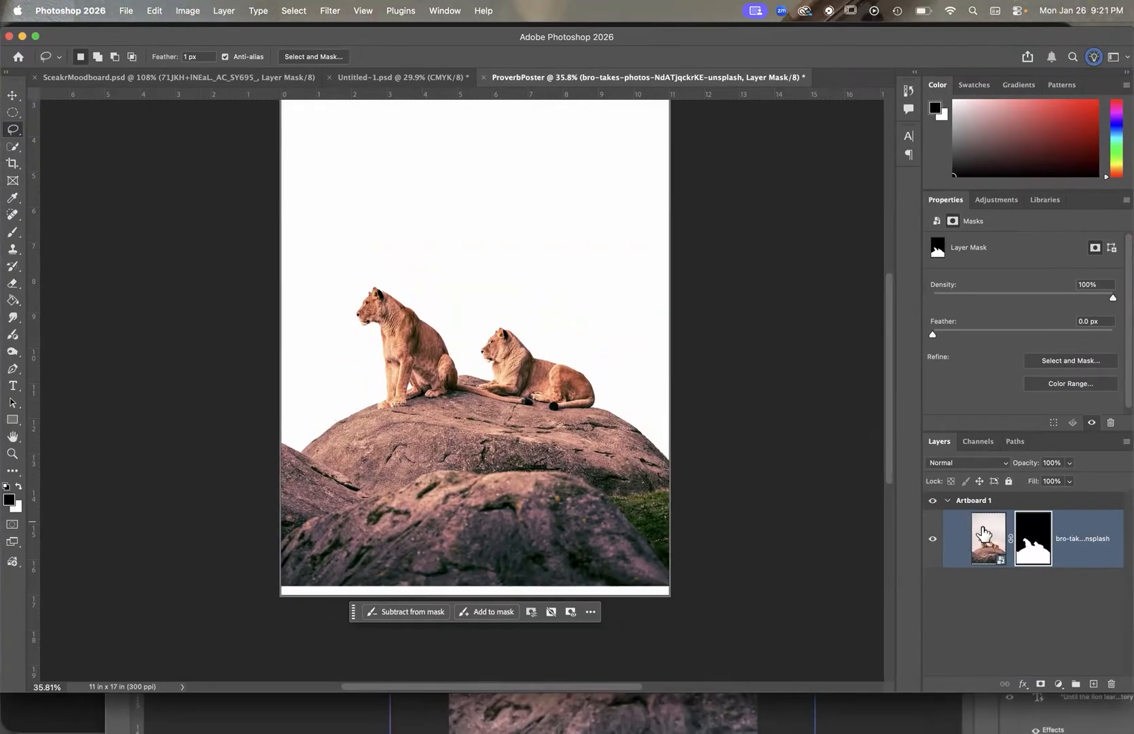
left_click(983, 532)
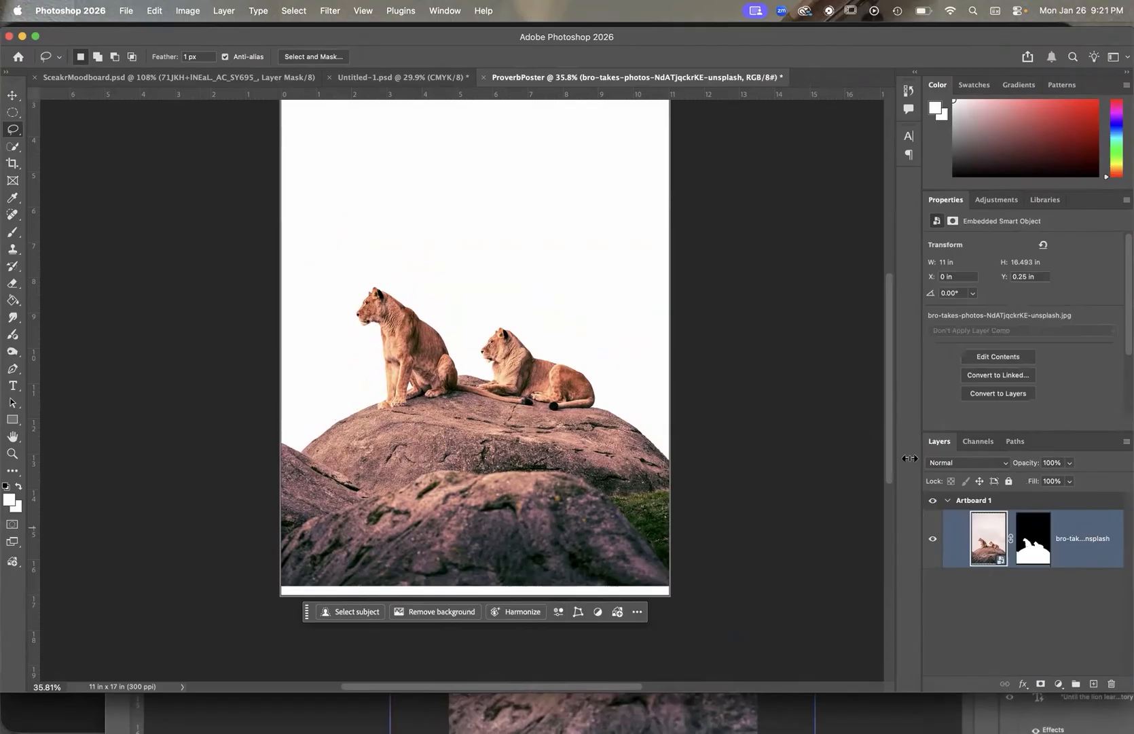
Step: Enlarge the masked lioness photo to about 14.1 in wide and position it so the rocks fill the artboard's lower part
left_click(13, 95)
left_click_drag(466, 434, 465, 437)
key("super+t")
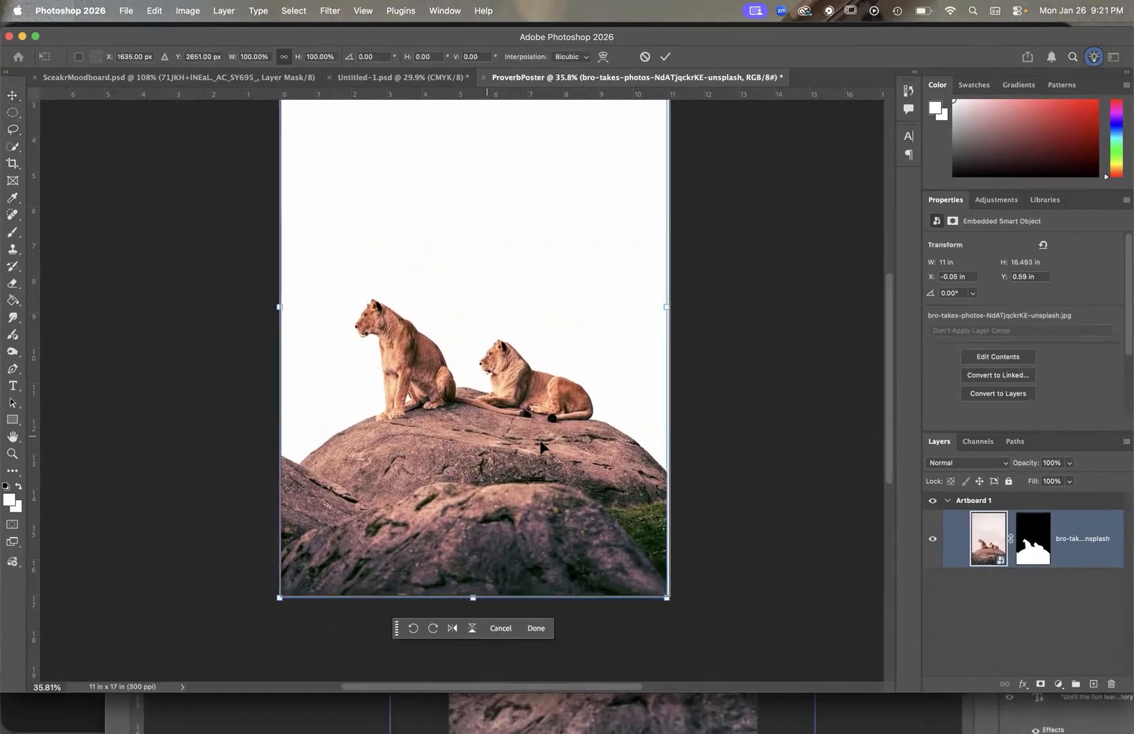
key("super+minus")
left_click_drag(610, 118, 764, 101)
left_click_drag(481, 482, 467, 483)
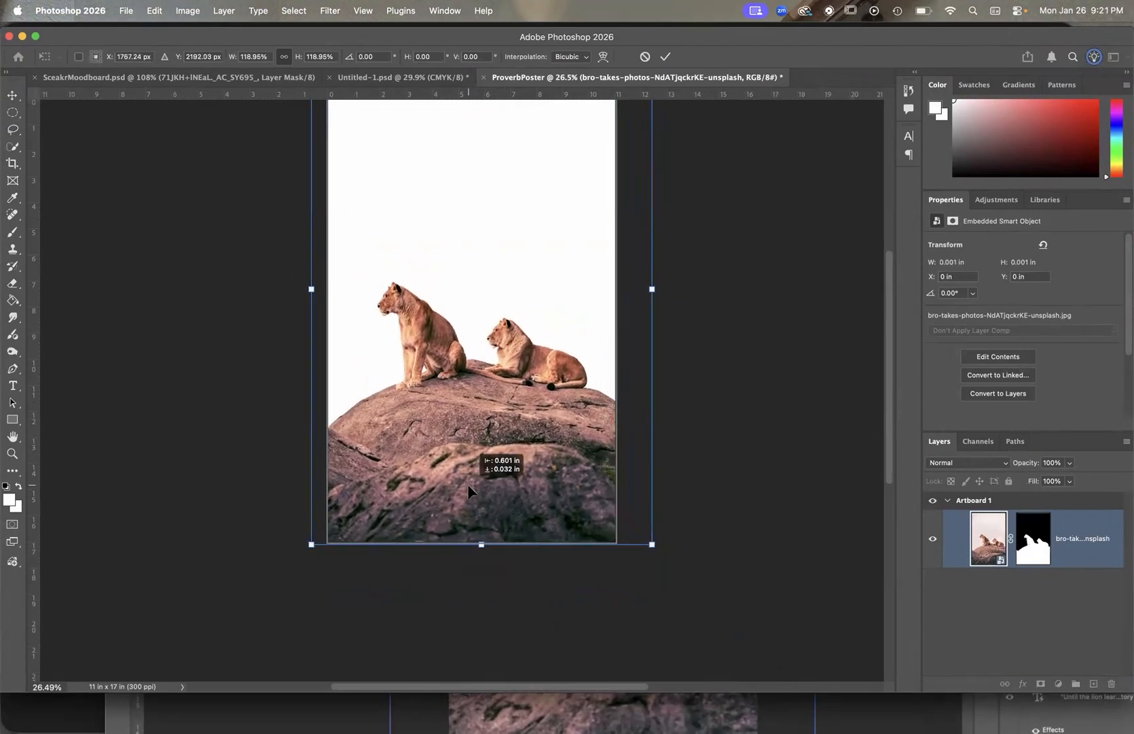
left_click_drag(317, 544, 281, 585)
left_click_drag(498, 500, 522, 463)
left_click(665, 56)
scroll(707, 333, "down", 2)
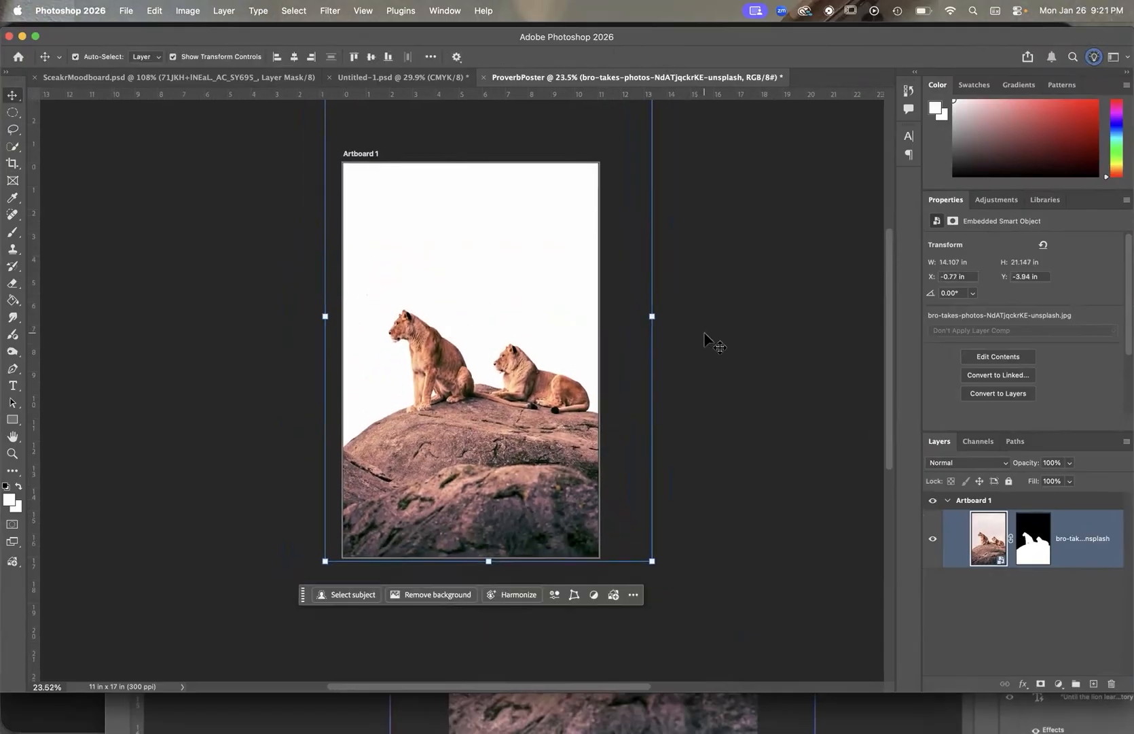
Step: Place the sky-and-sea photo sam-ueGaQiHV86o-unsplash.jpg from the Downloads folder onto the artboard
mouse_move(2, 286)
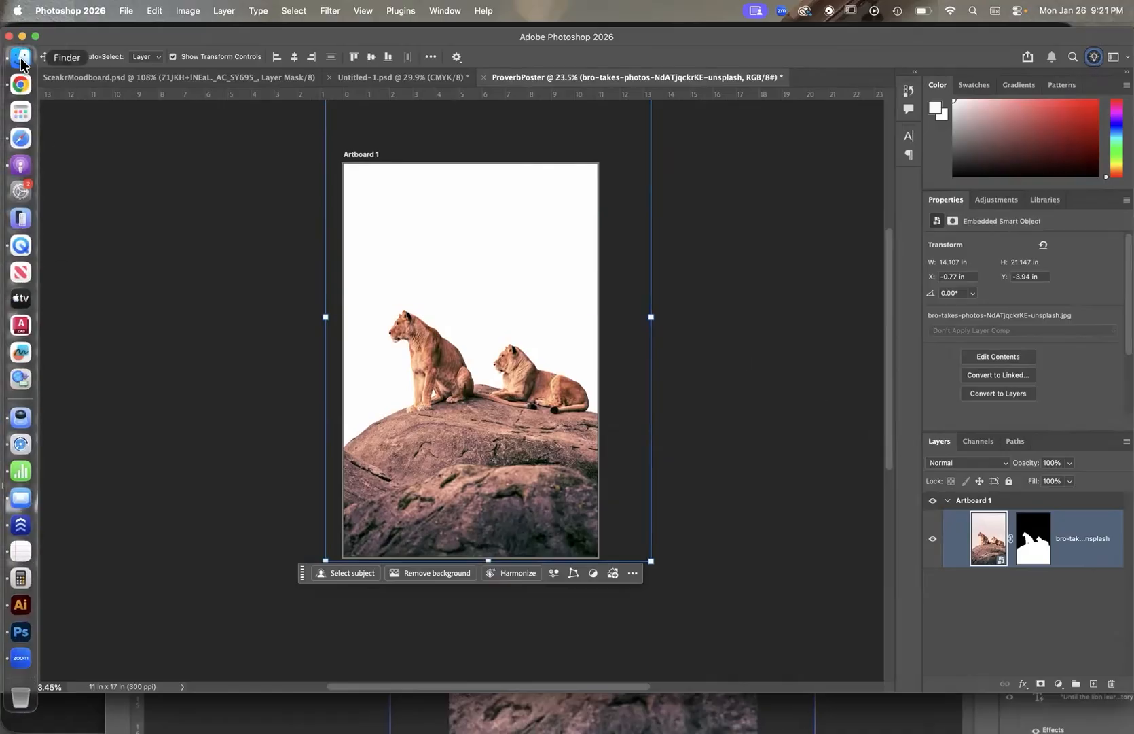
left_click(20, 61)
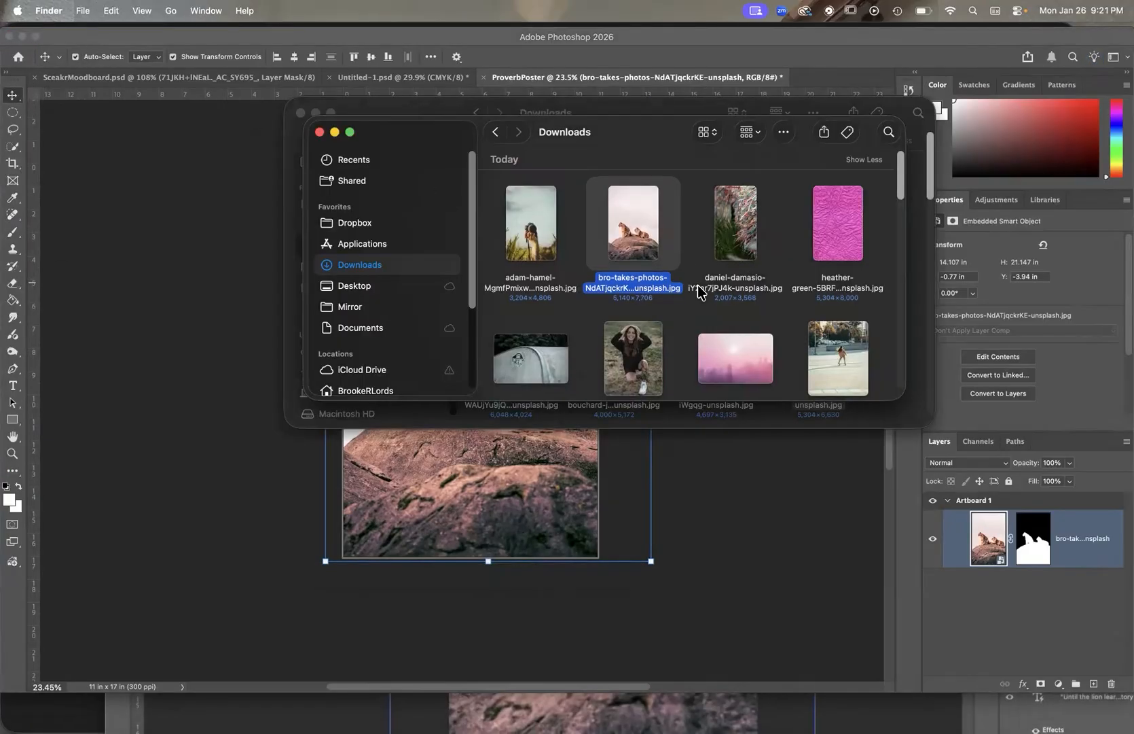
scroll(699, 291, "down", 5)
left_click(847, 321)
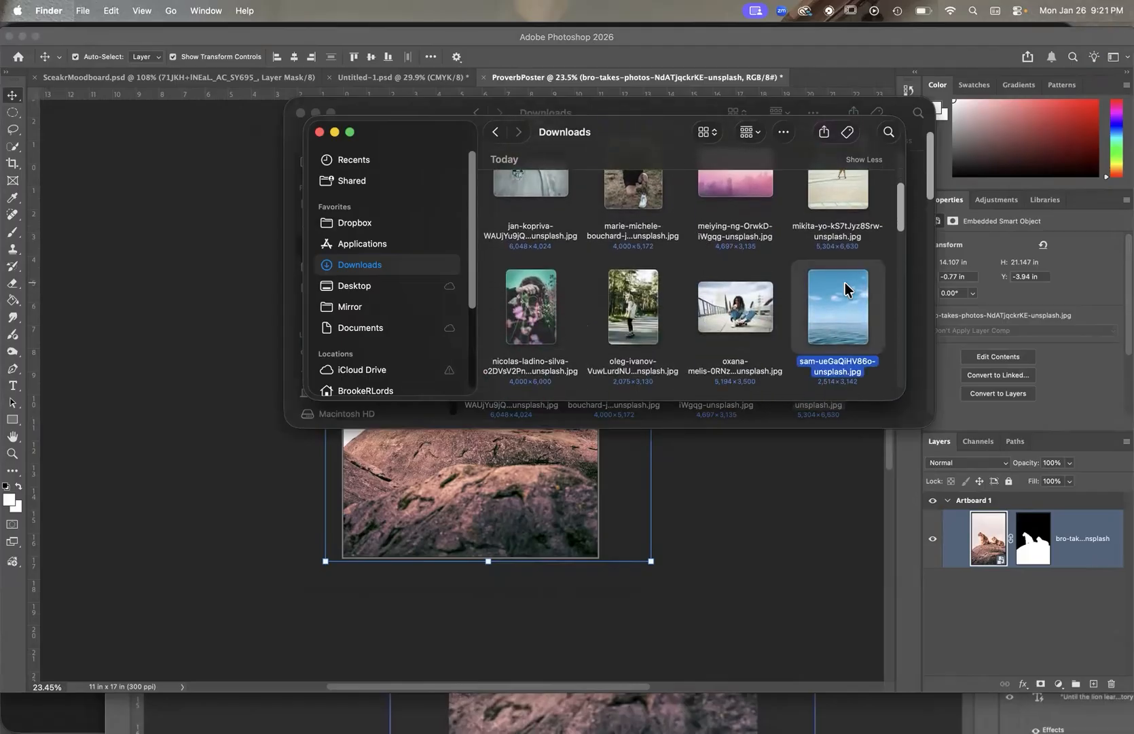
left_click_drag(847, 304, 472, 446)
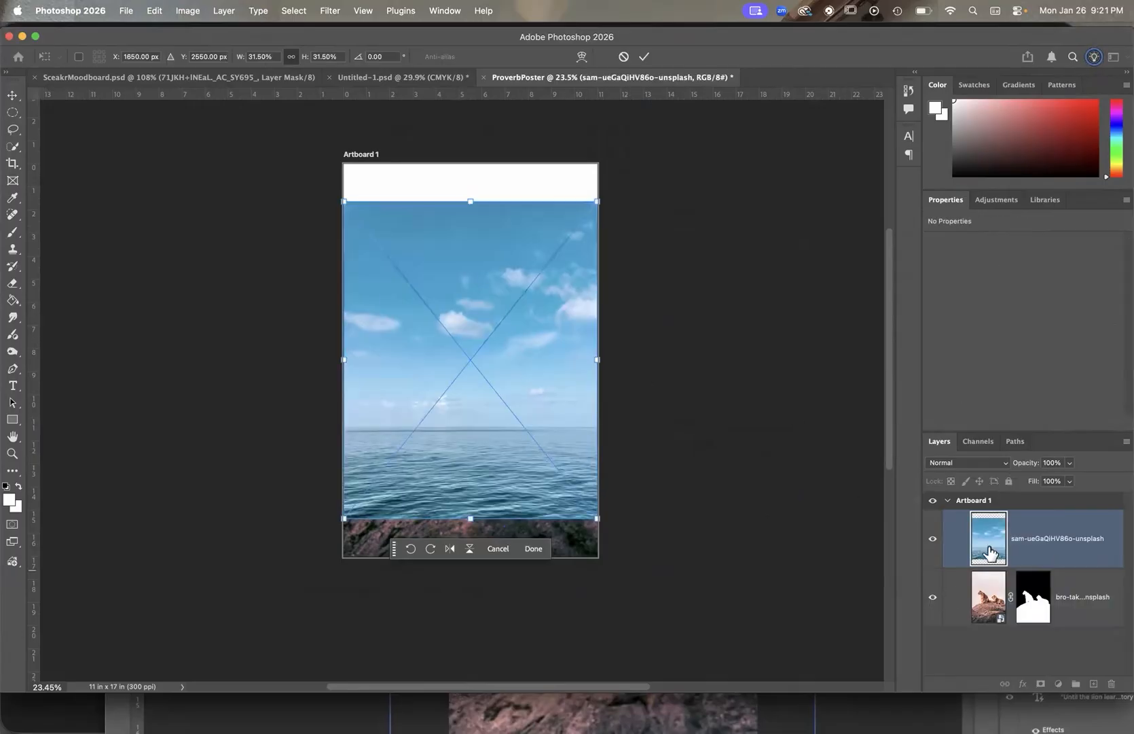
Step: Enlarge the sky photo to about 13.4 in wide to cover the artboard's upper area, and move its layer beneath the lioness layer
left_click_drag(345, 202, 286, 131)
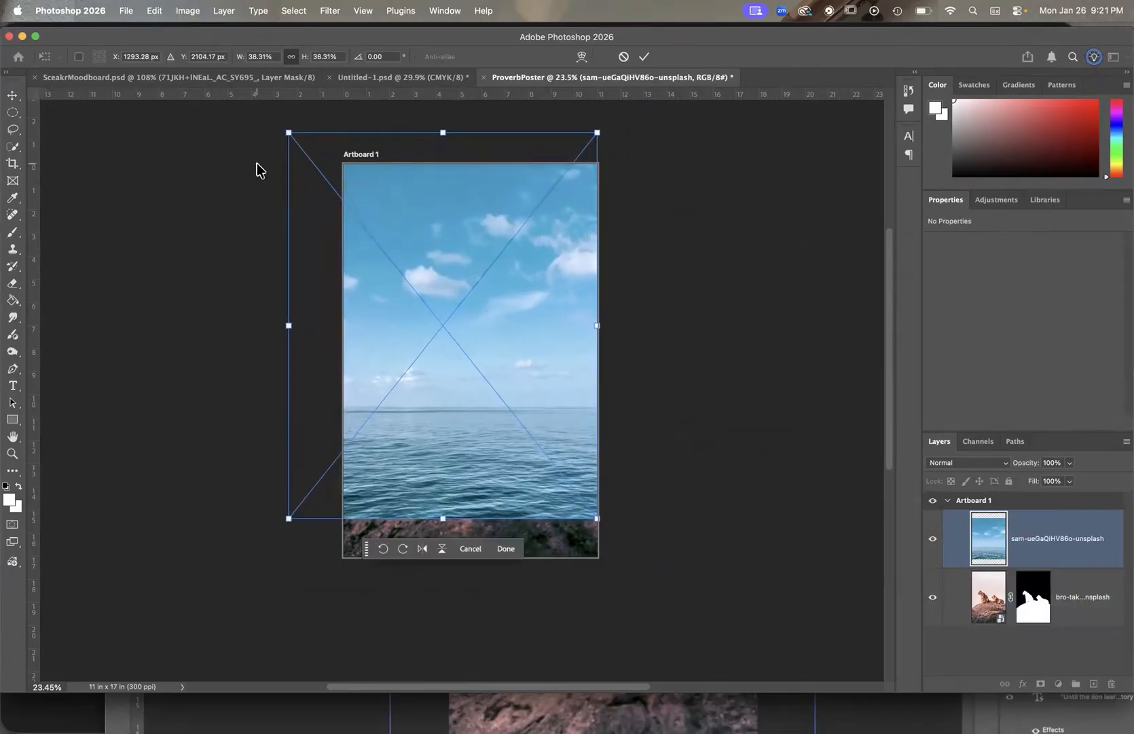
left_click_drag(427, 211, 459, 212)
left_click(644, 57)
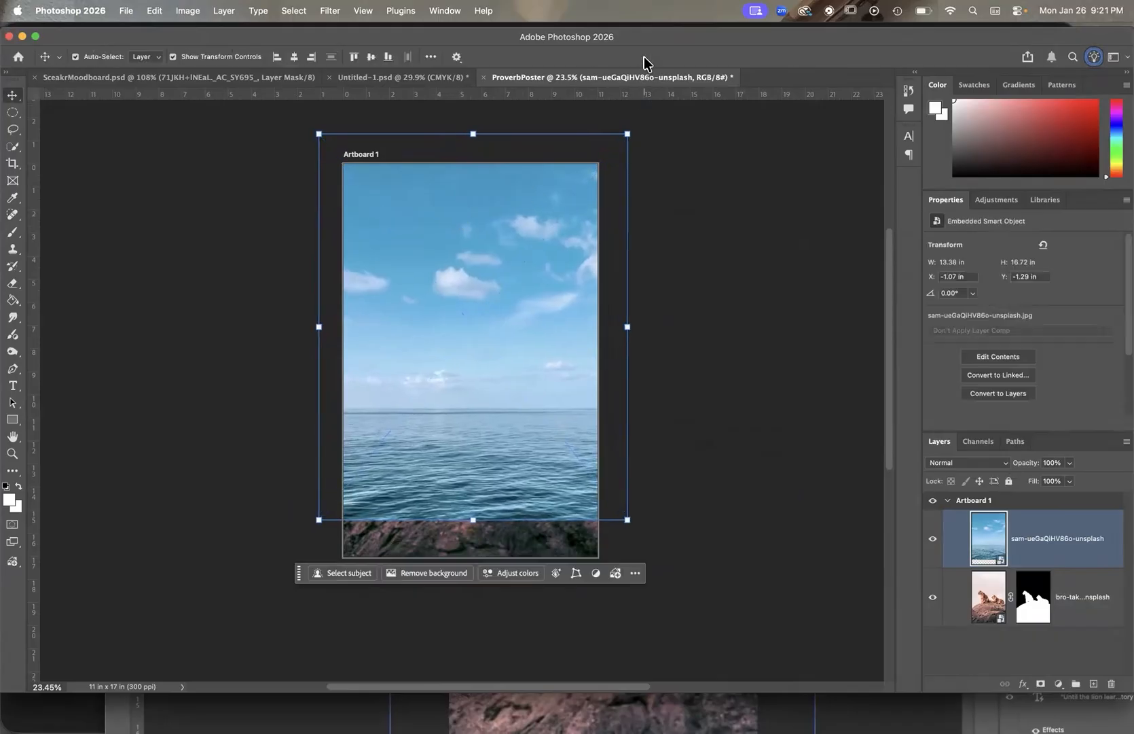
left_click_drag(1042, 532, 1047, 607)
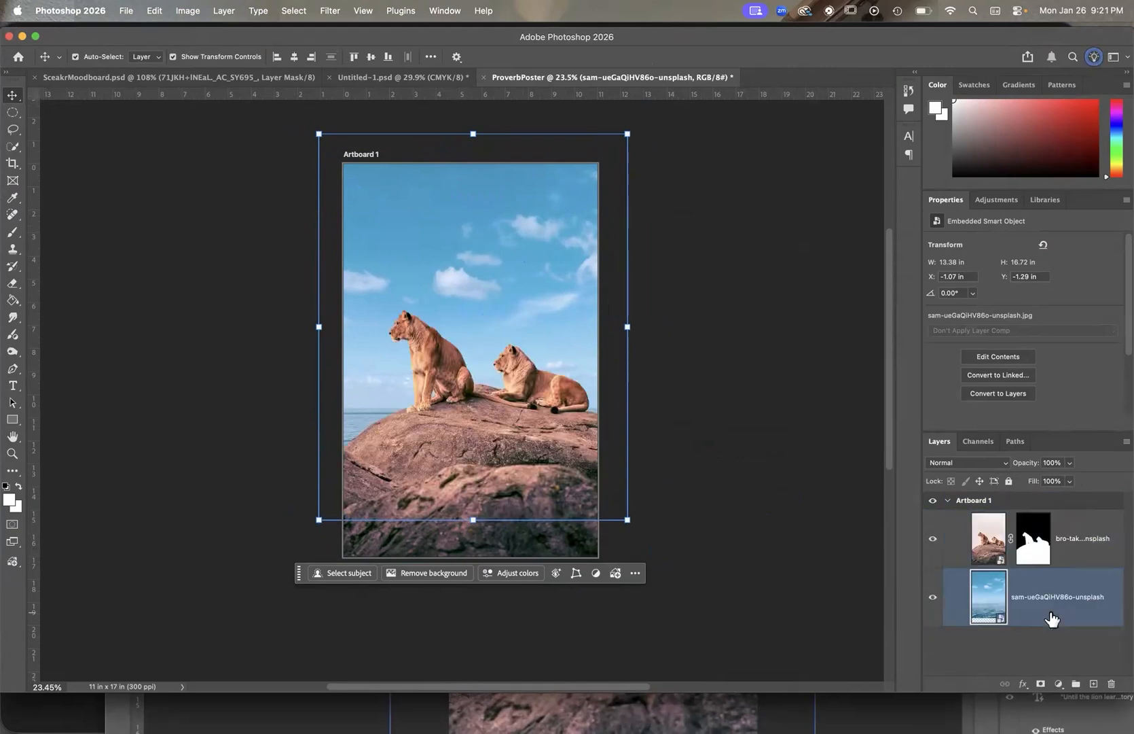
scroll(588, 350, "up", 2)
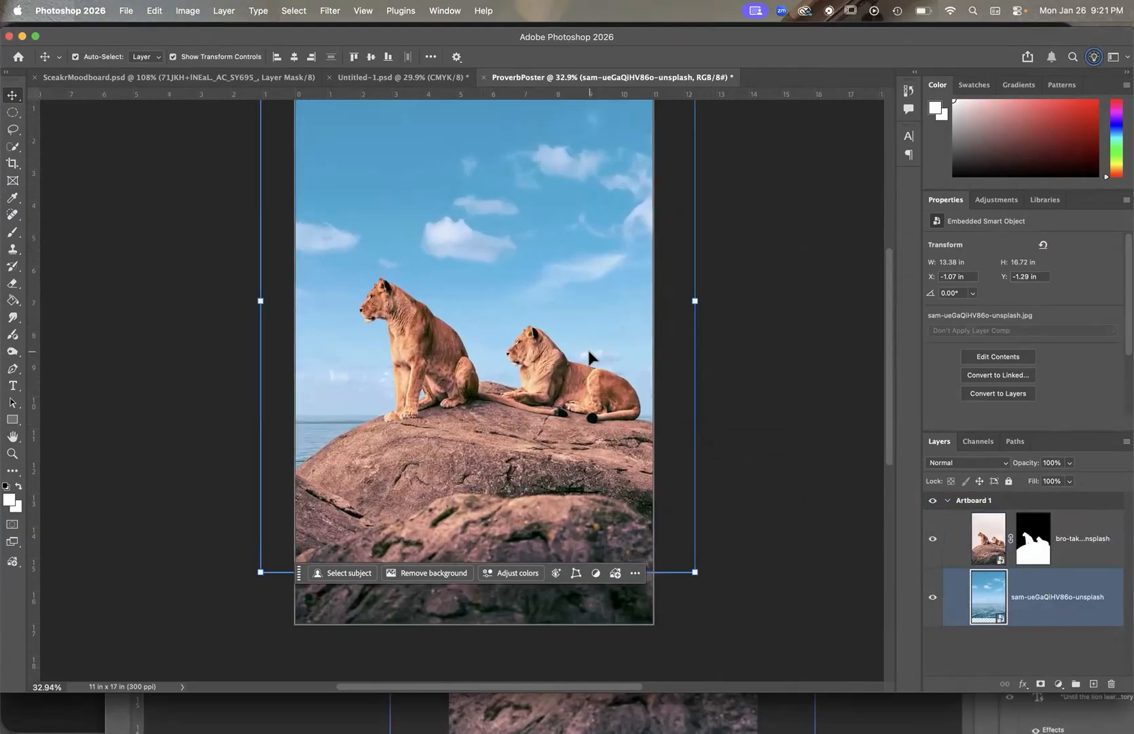
scroll(587, 347, "down", 3)
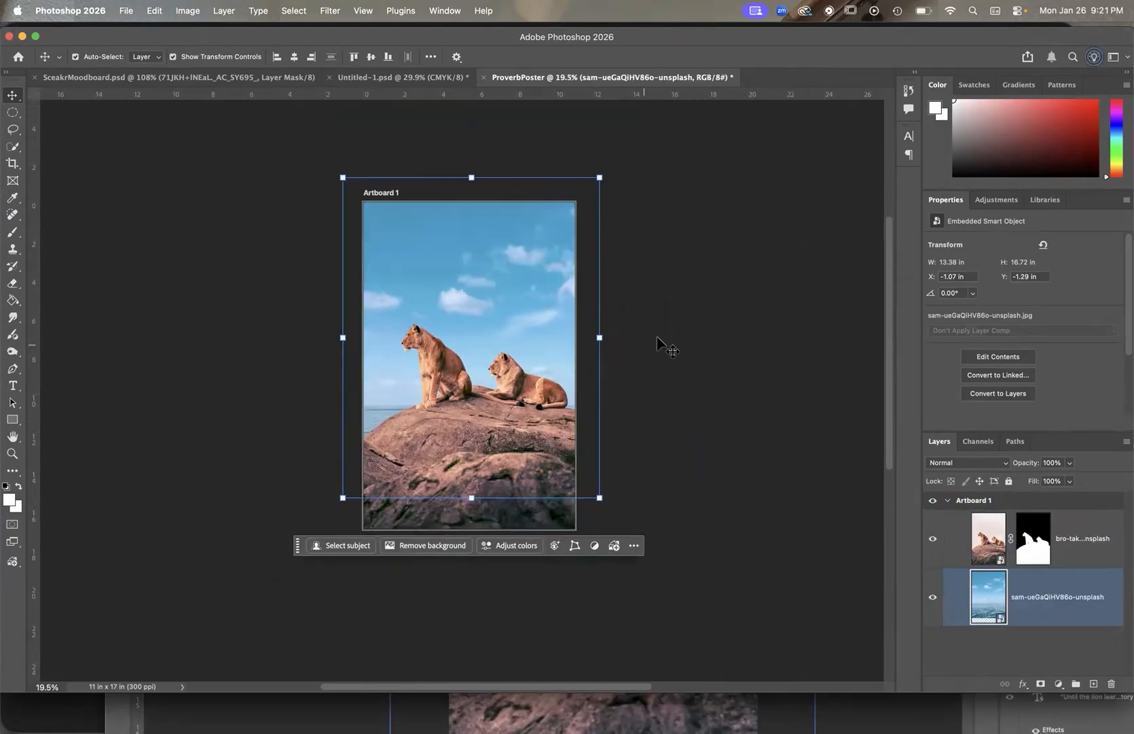
Step: Check the finished example poster in Untitled-1.psd and return to the ProverbPoster document
left_click(399, 78)
left_click(584, 76)
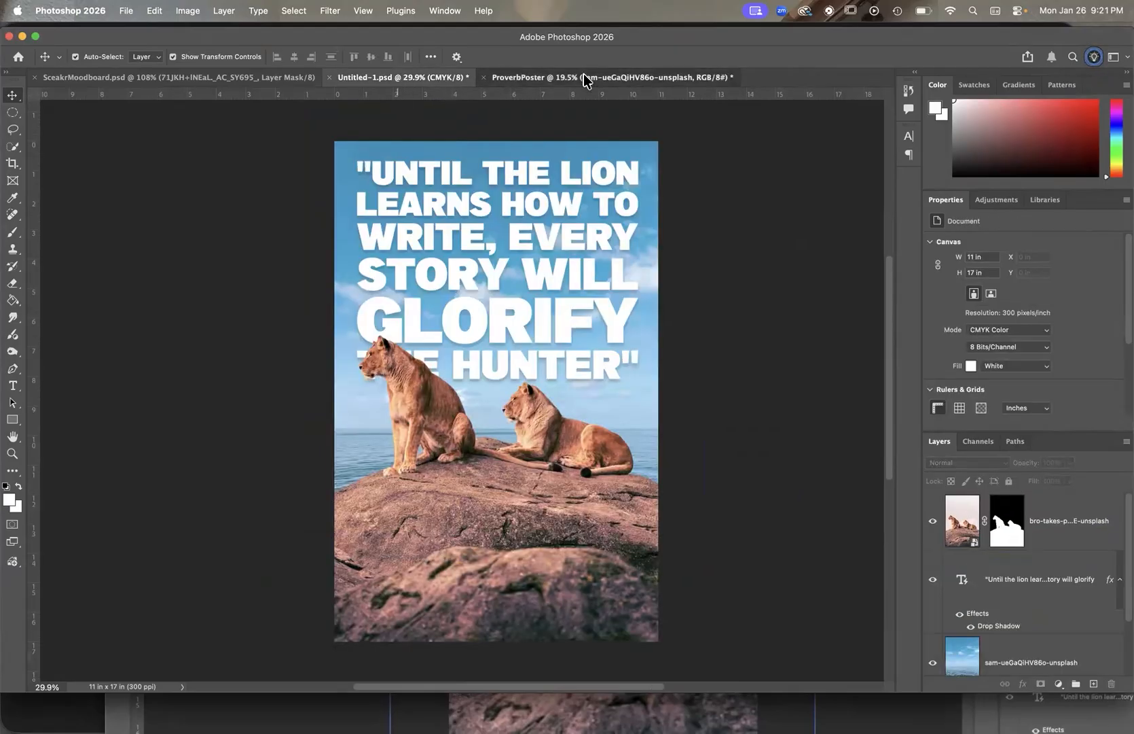
scroll(714, 352, "up", 3)
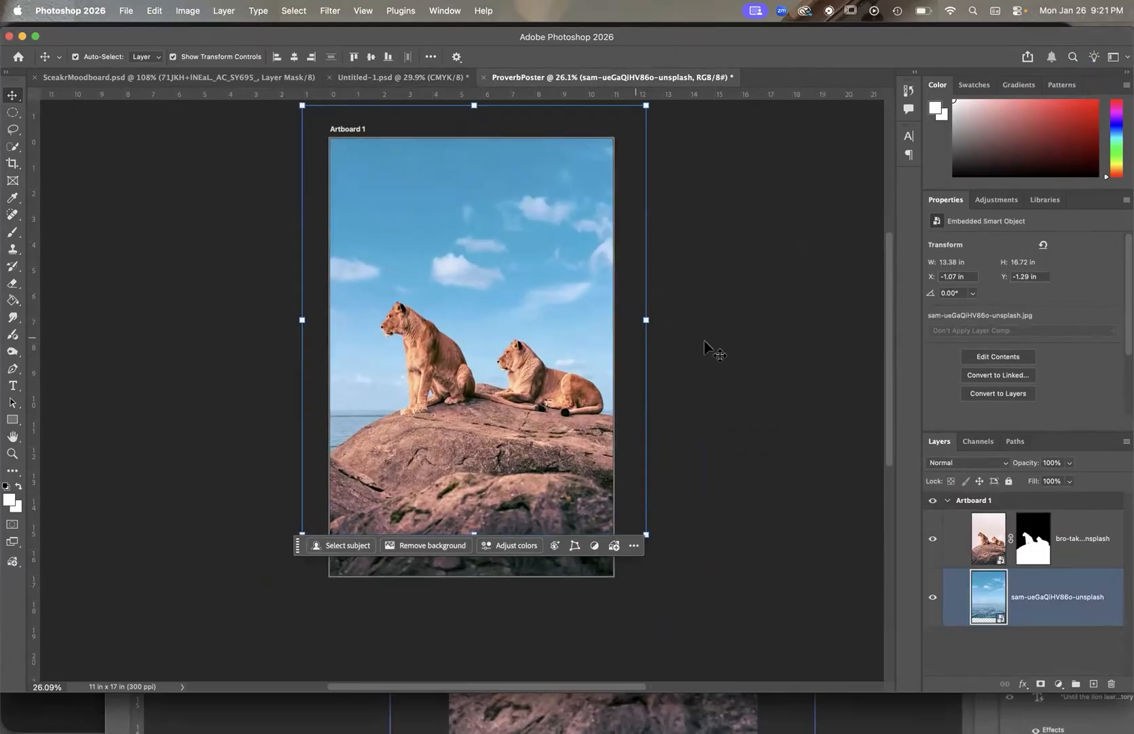
Step: Make the masked lioness photo the active layer above the sky
left_click(712, 348)
scroll(711, 348, "up", 2)
left_click(1103, 544)
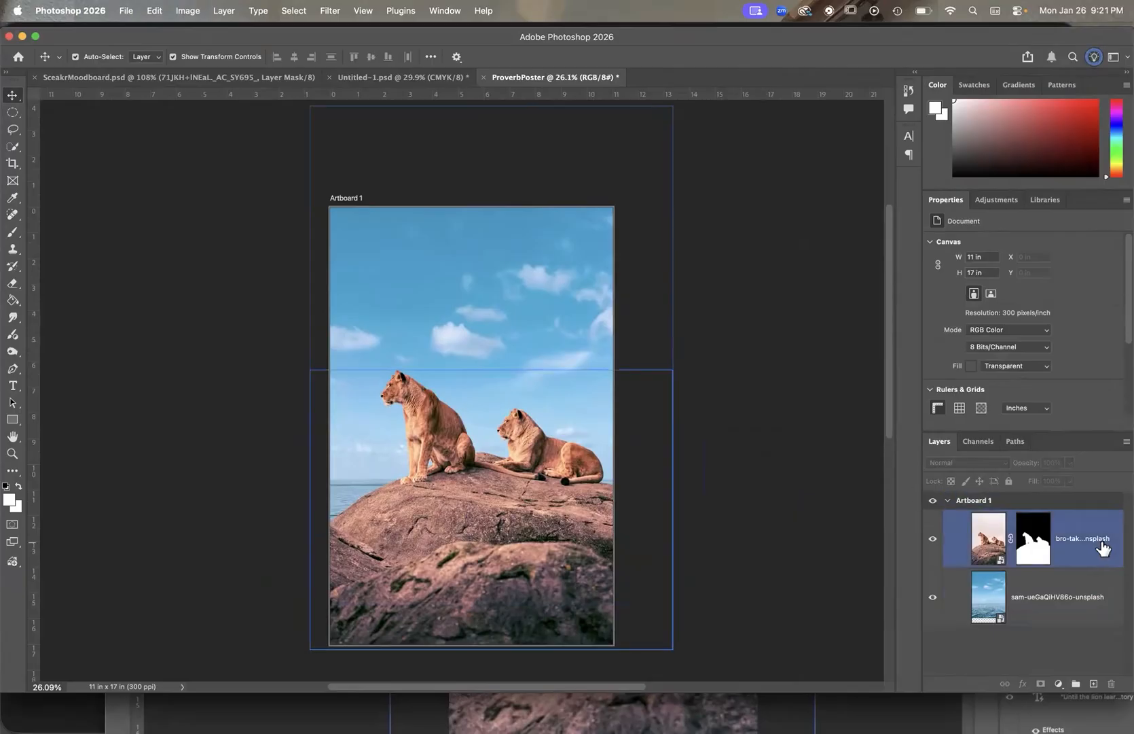
left_click(692, 434)
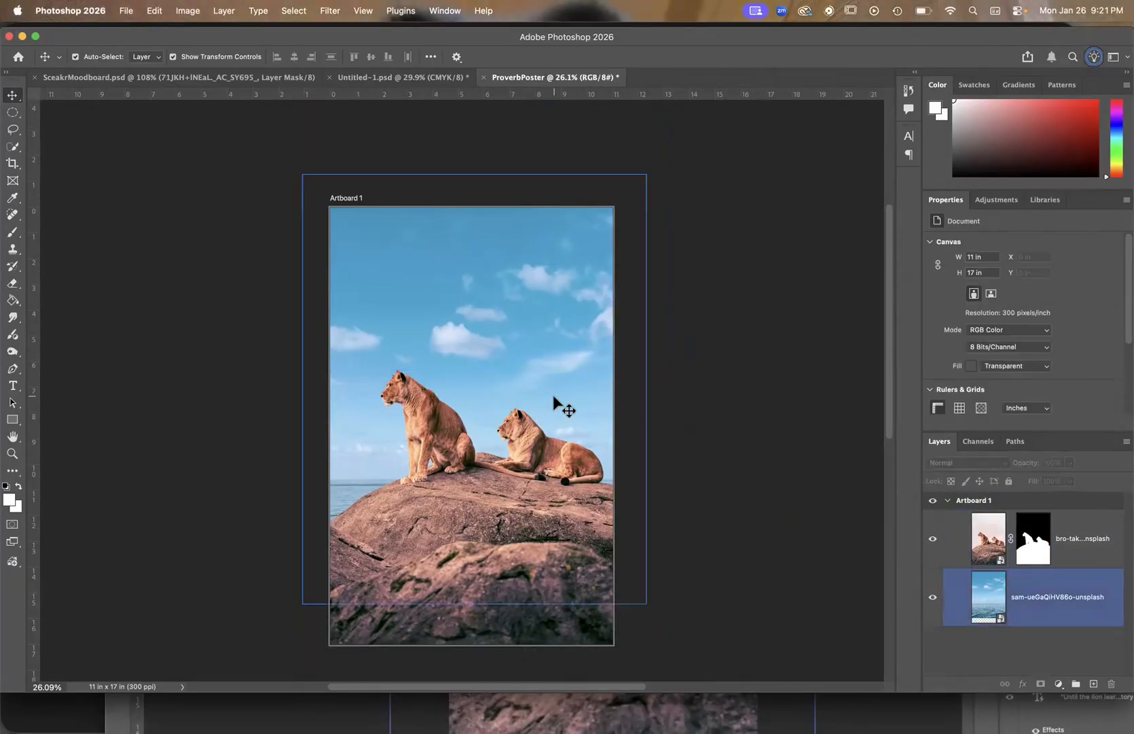
scroll(557, 405, "up", 2)
left_click(1089, 543)
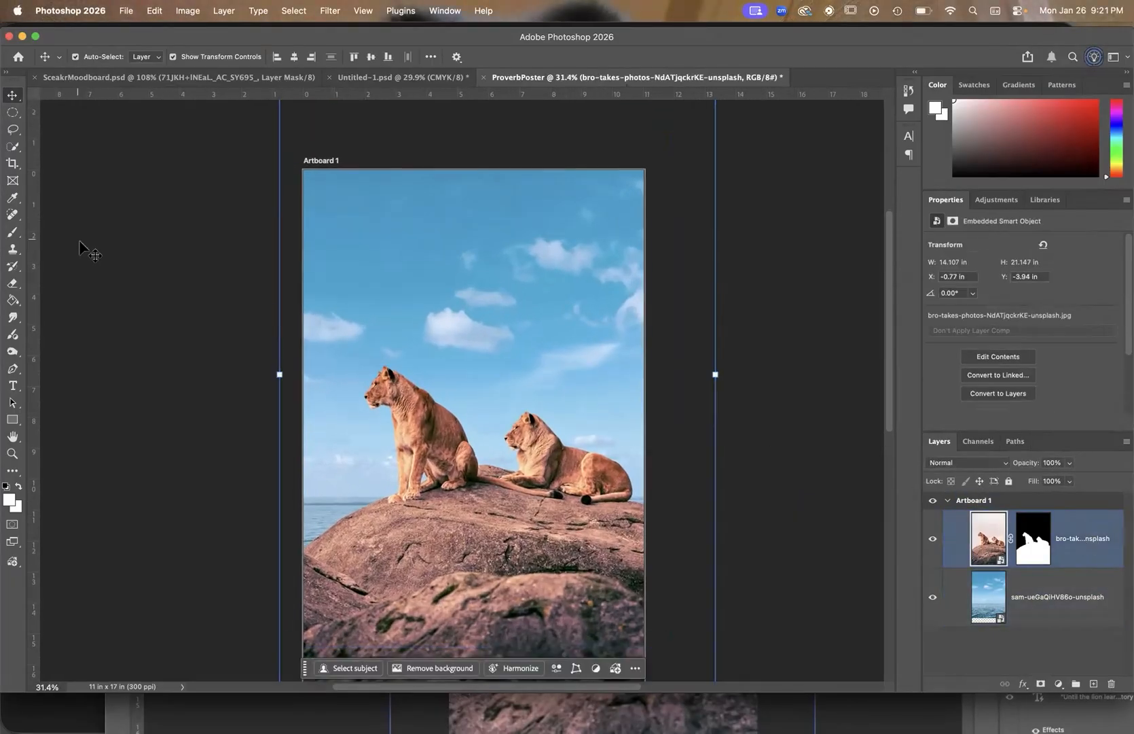
Step: Switch to Safari and search Google for "proverbs about lions"
mouse_move(3, 384)
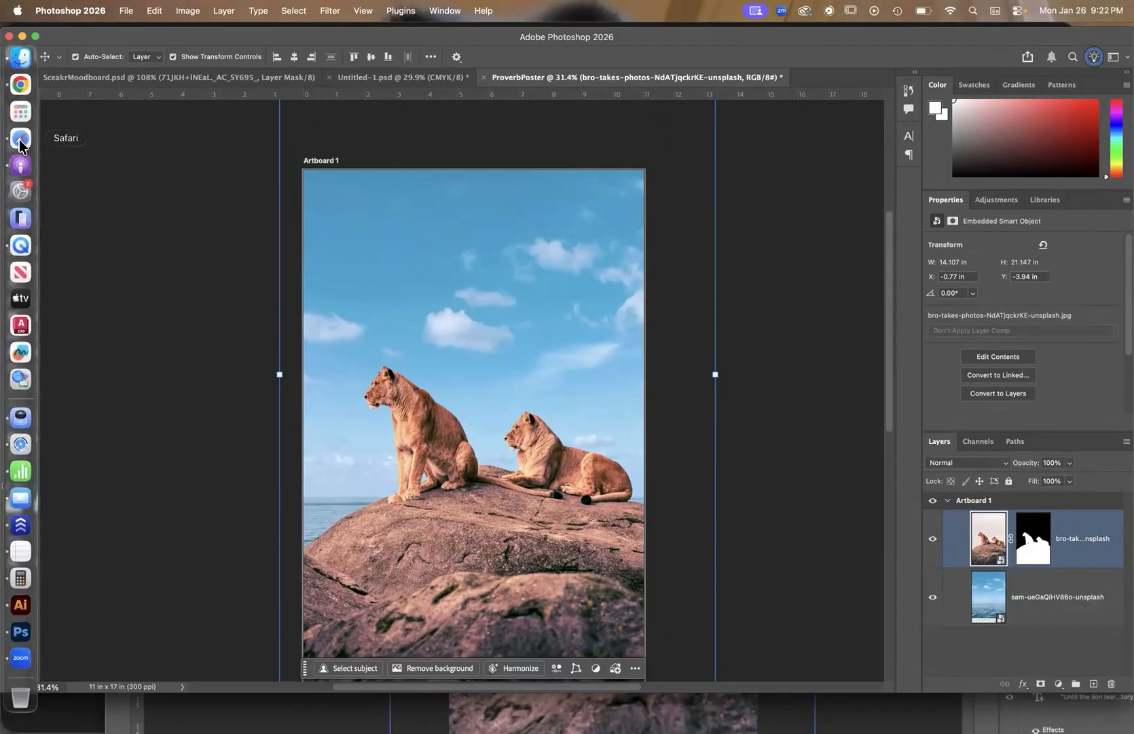
left_click(21, 145)
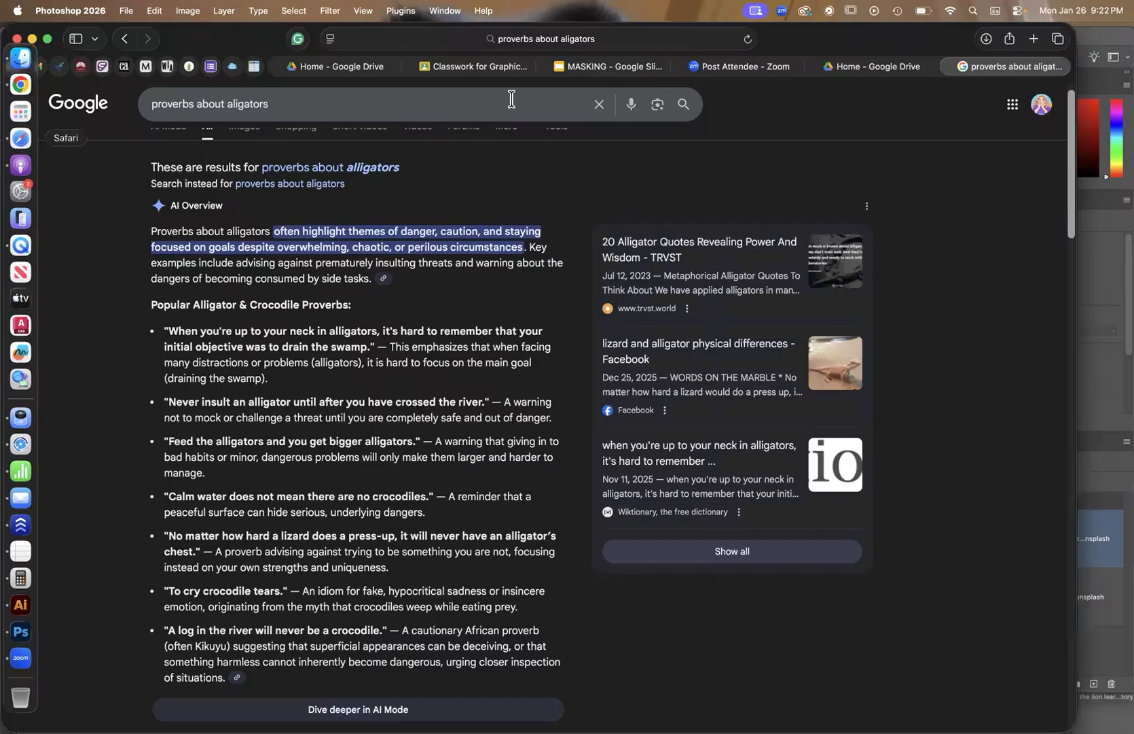
left_click(297, 95)
double_click(231, 107)
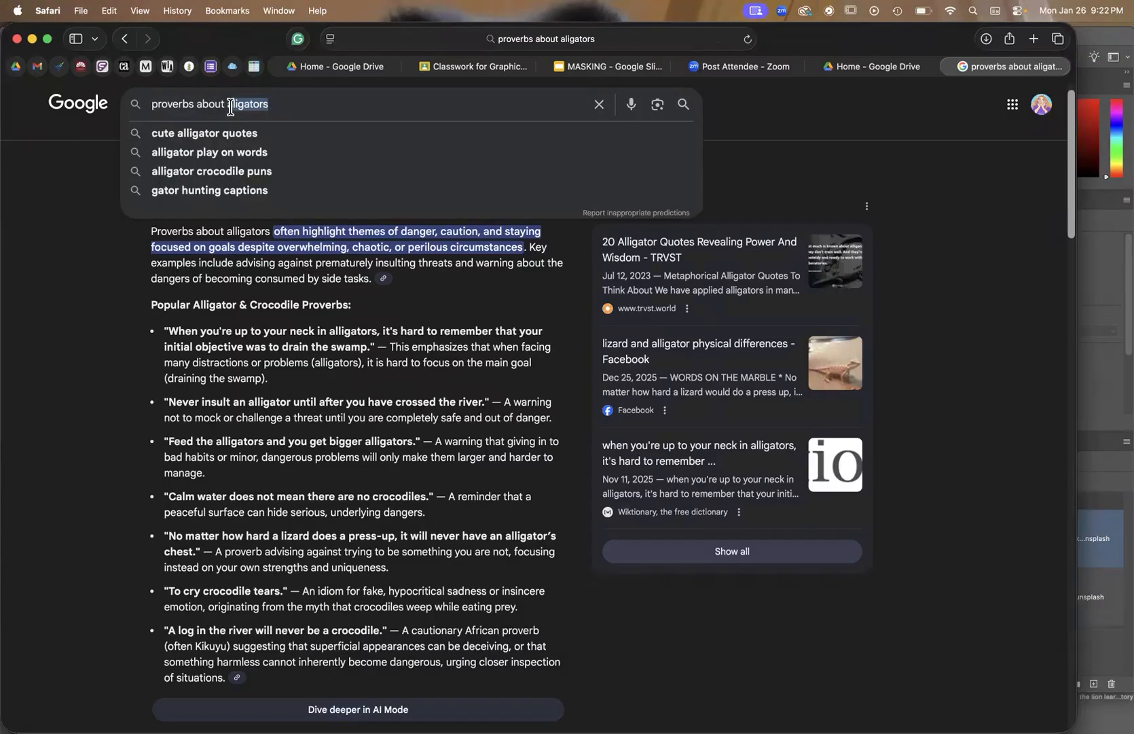
key("BackSpace")
type("lions")
key("Return")
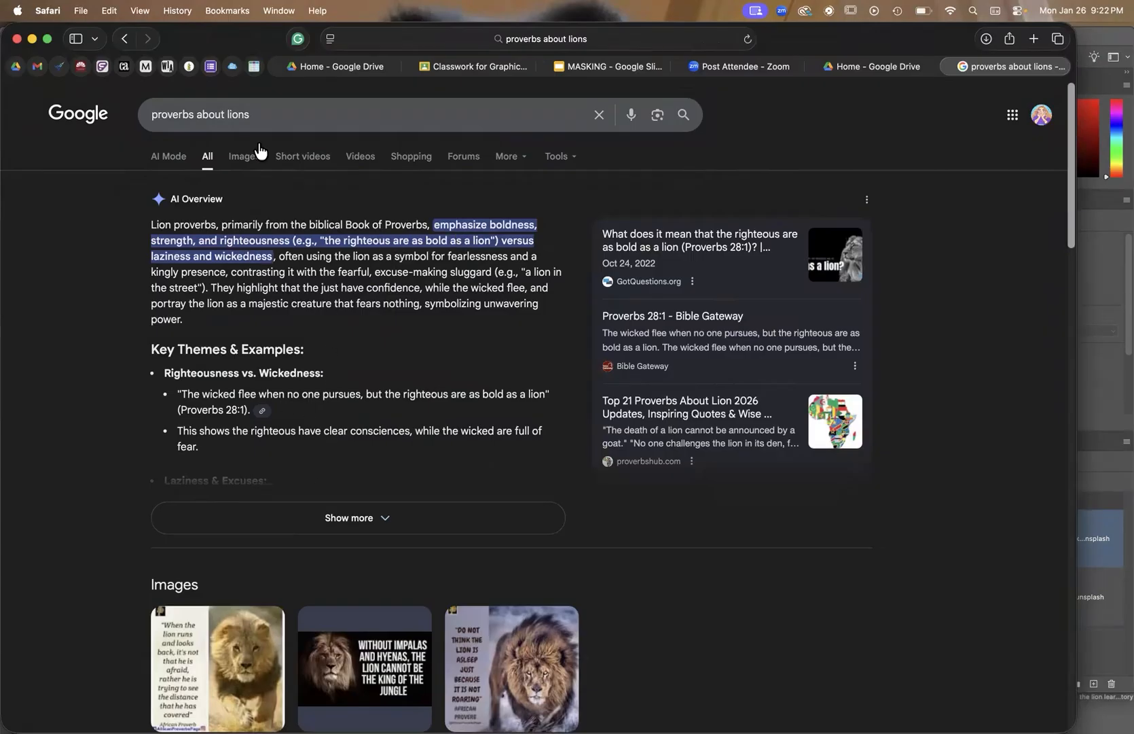
Step: Refine the Google search to "proverbs about lions until the lion"
left_click(258, 112)
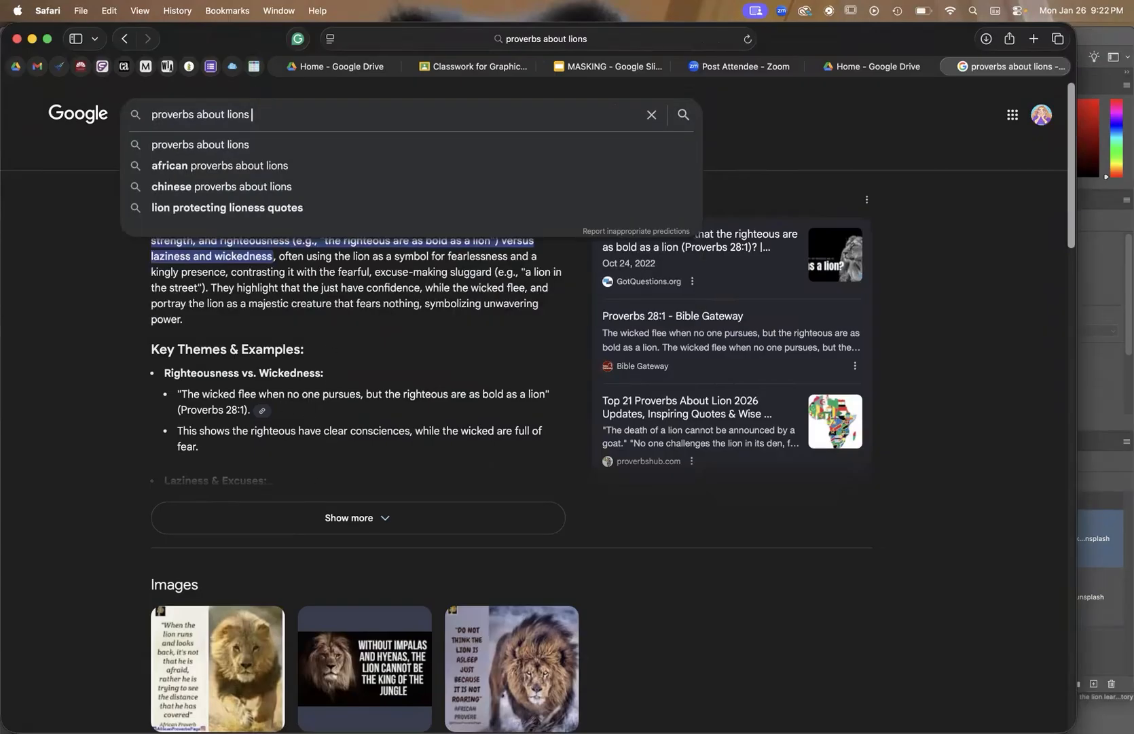
type("until the")
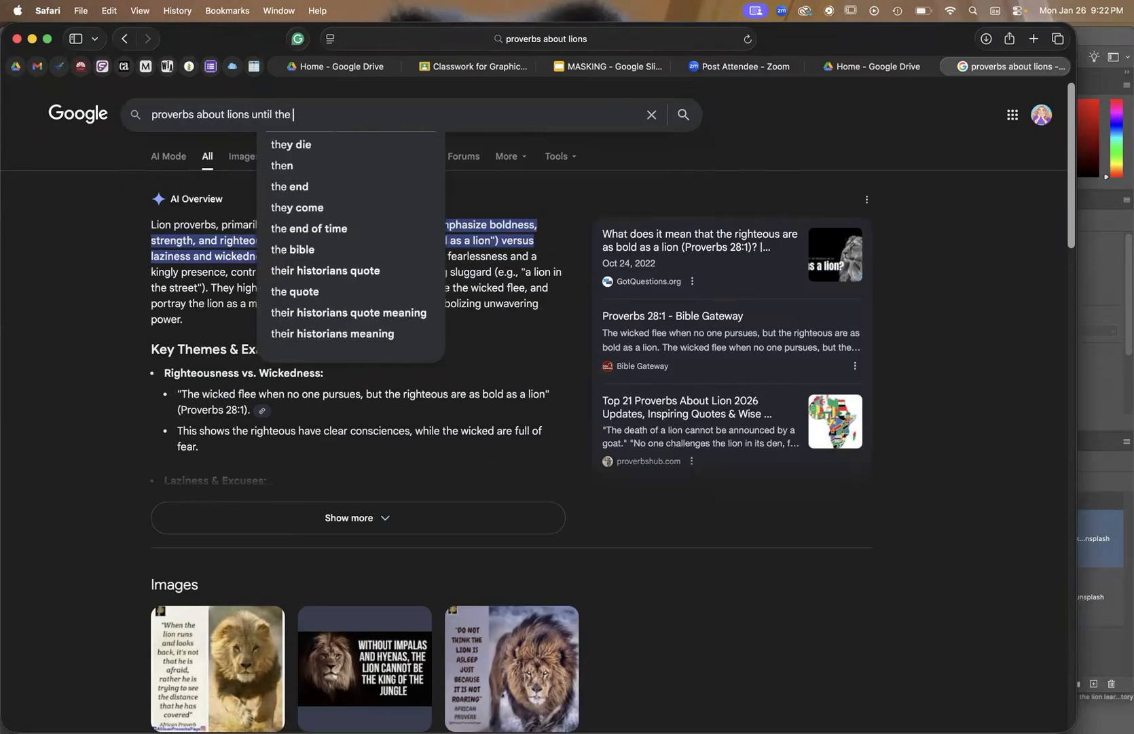
type(" lion")
key("Return")
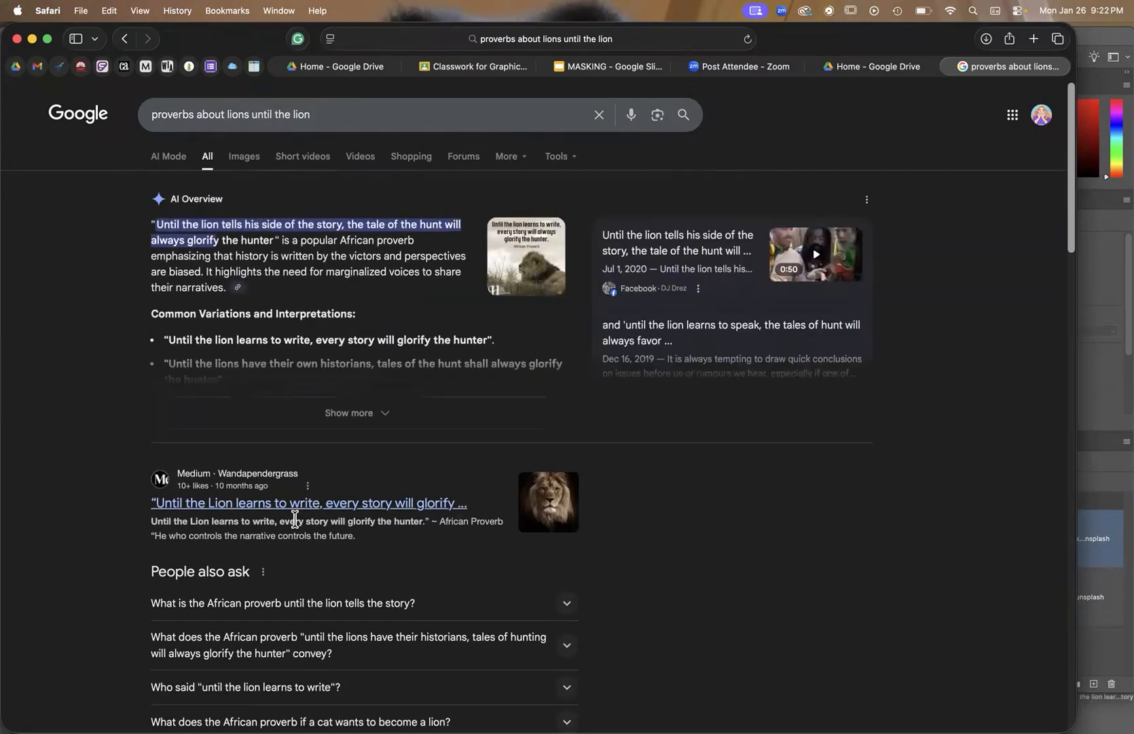
Step: Open the Medium article about the lion proverb and copy the line "Until the Lion learns to write, every story will glorify the hunter."
left_click(301, 513)
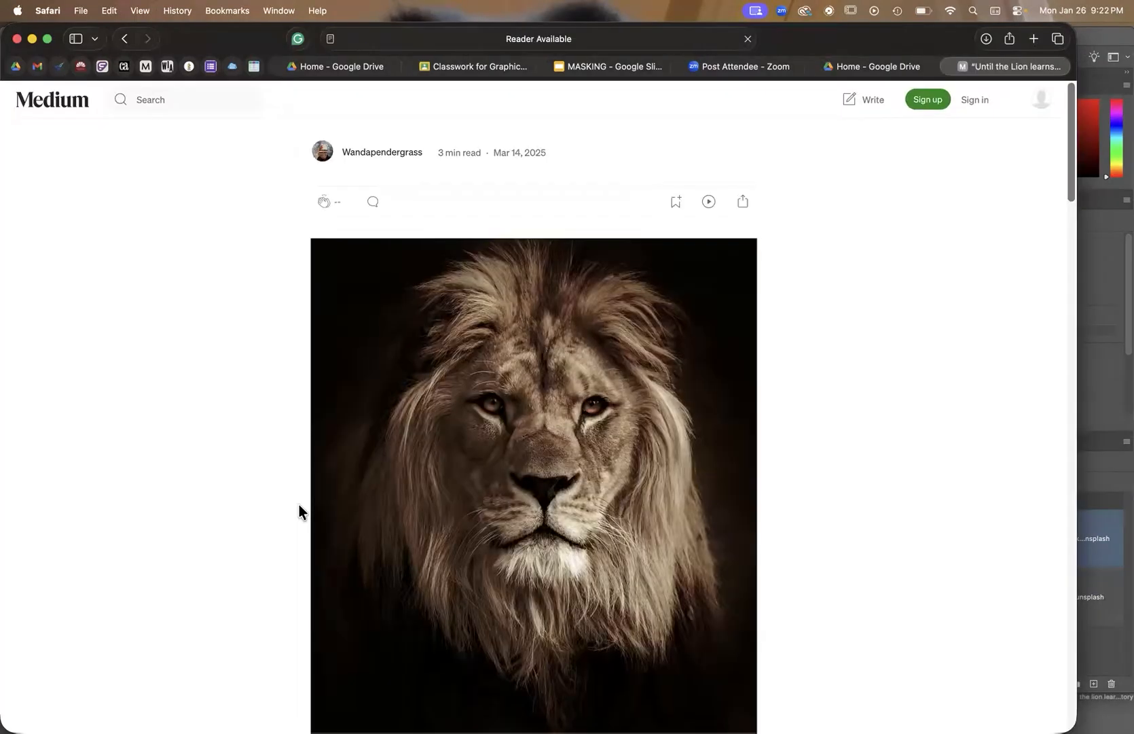
scroll(299, 504, "down", 6)
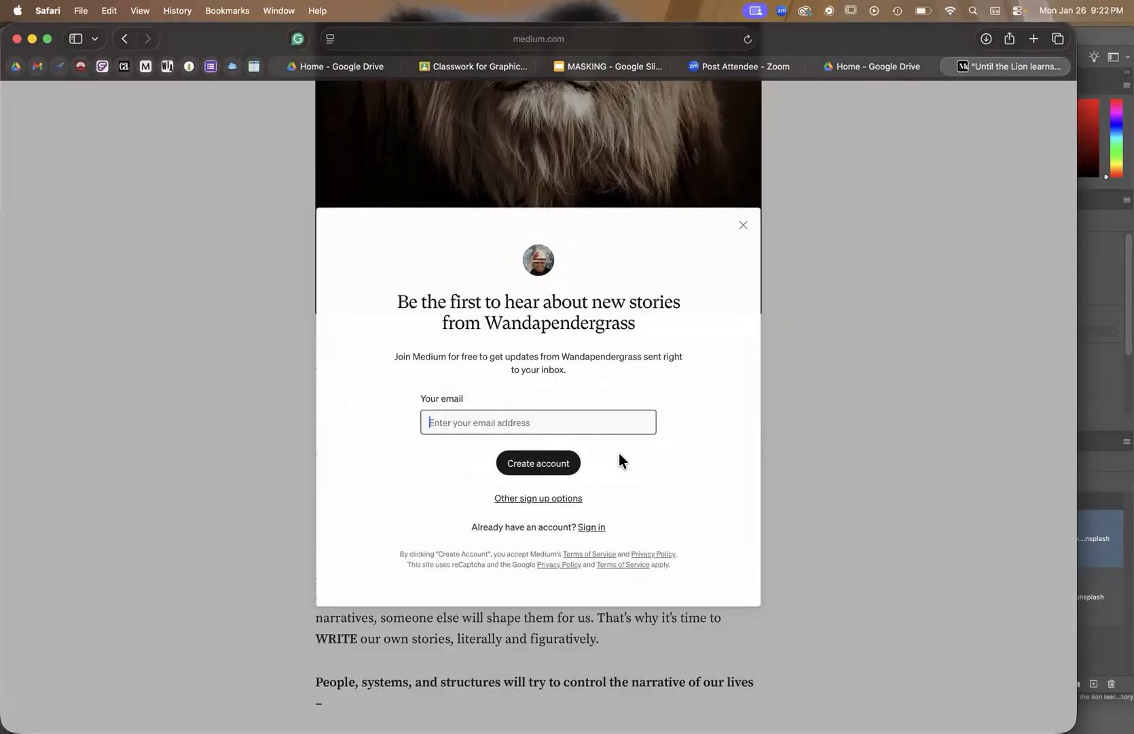
left_click(744, 227)
left_click_drag(321, 368, 432, 371)
left_click_drag(312, 371, 707, 371)
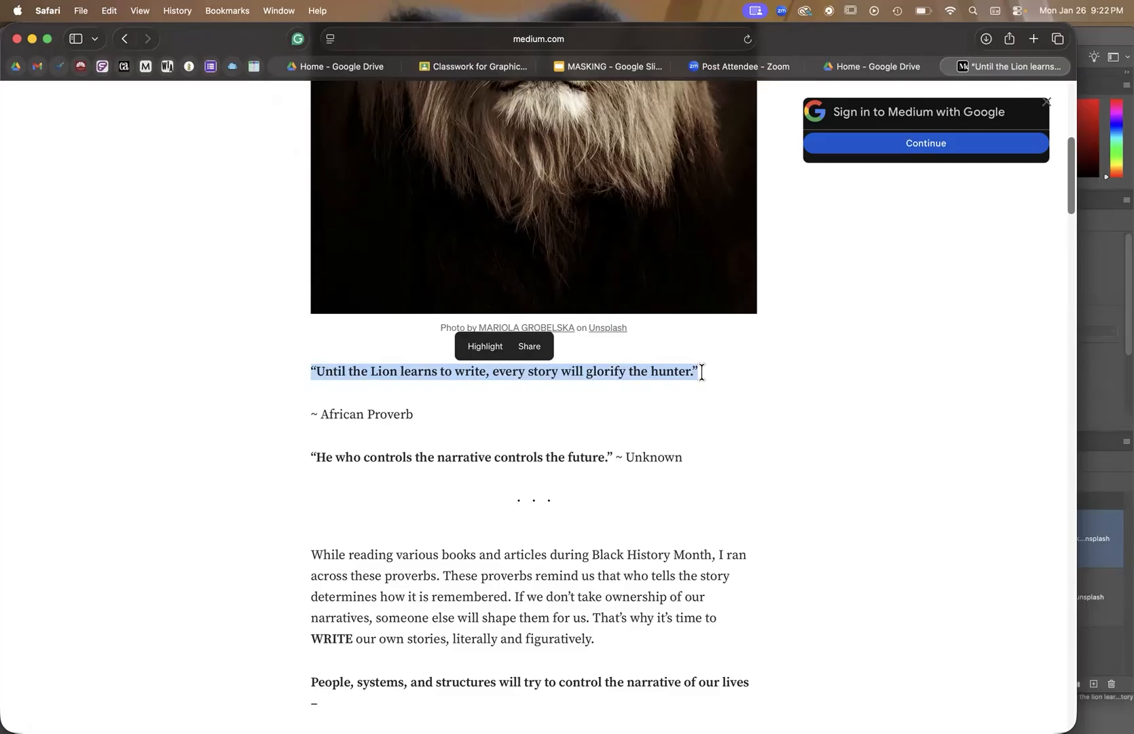
Step: Back in Photoshop, create a text box across the sky containing "Until the Lion learns to write, every story will glorify the hunter."
left_click(1105, 271)
scroll(172, 331, "down", 3)
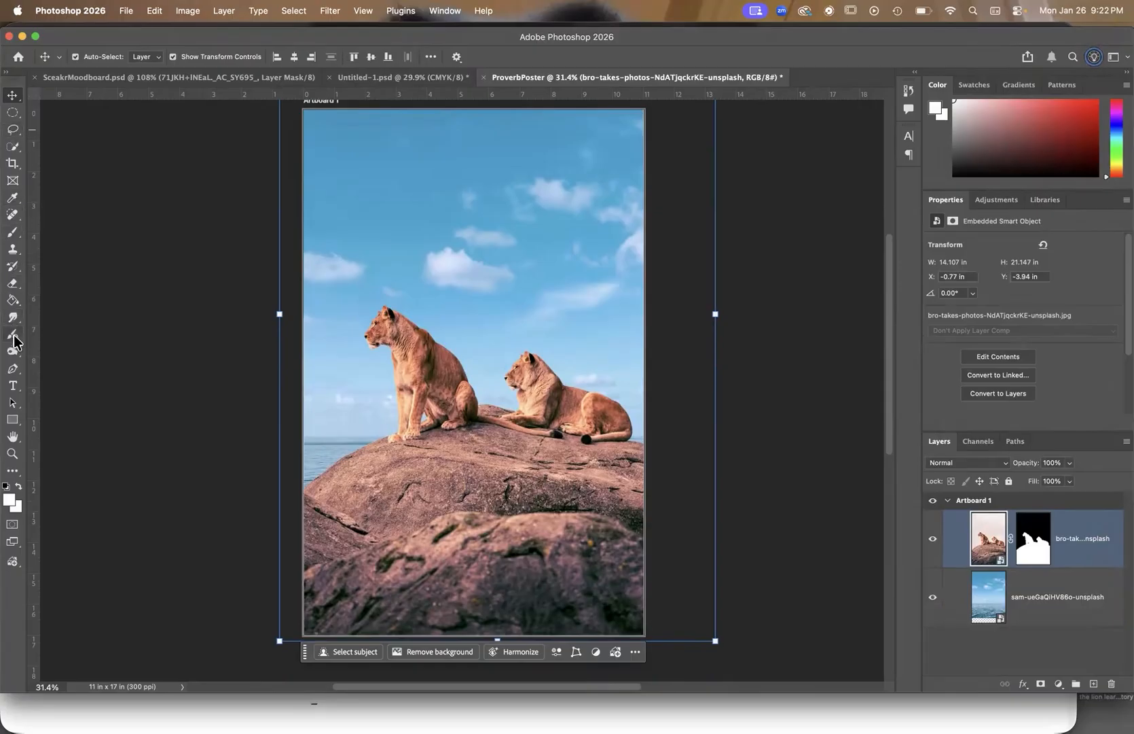
left_click(13, 385)
scroll(190, 266, "up", 2)
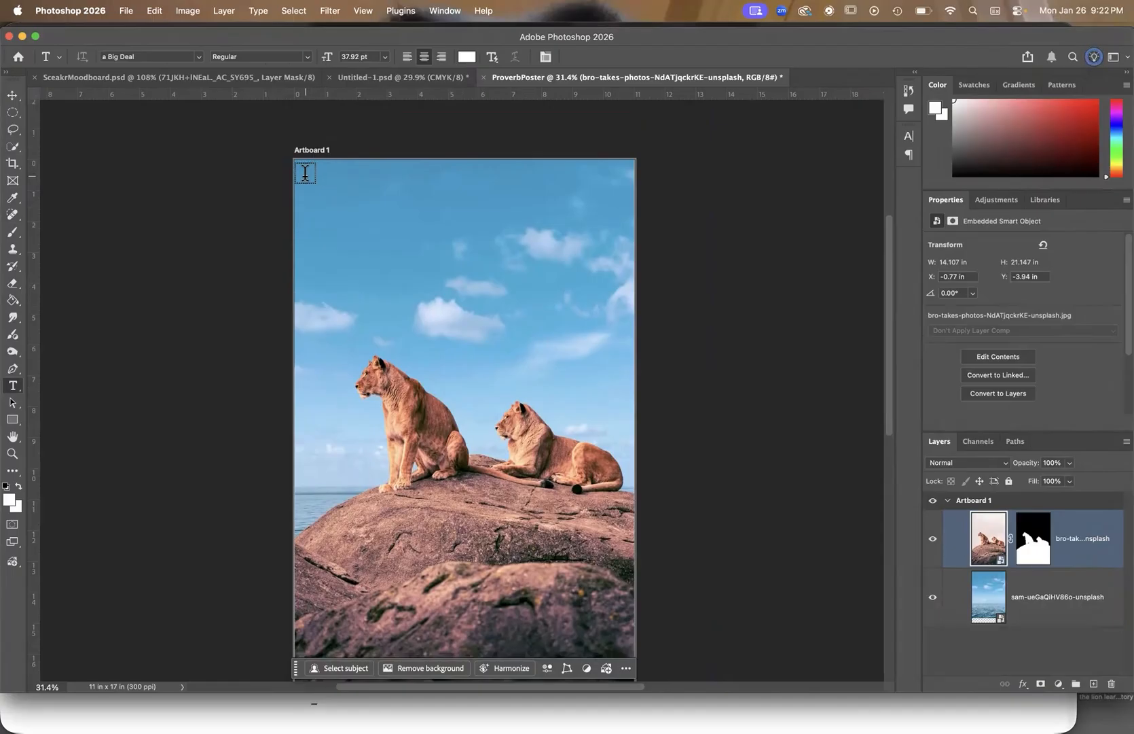
left_click_drag(315, 183, 615, 443)
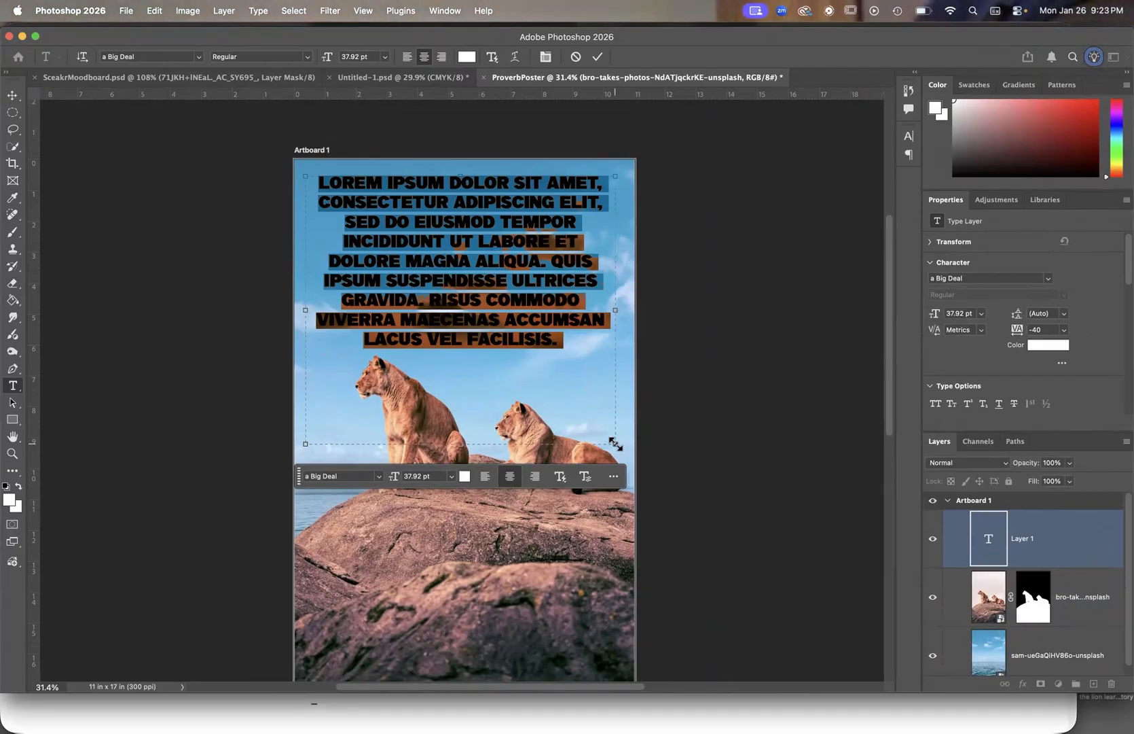
type("\"UNTIL THE LION LEARNS TO WRITE, EVERY STORY WILL GLORIFY THE HUNTER.\"")
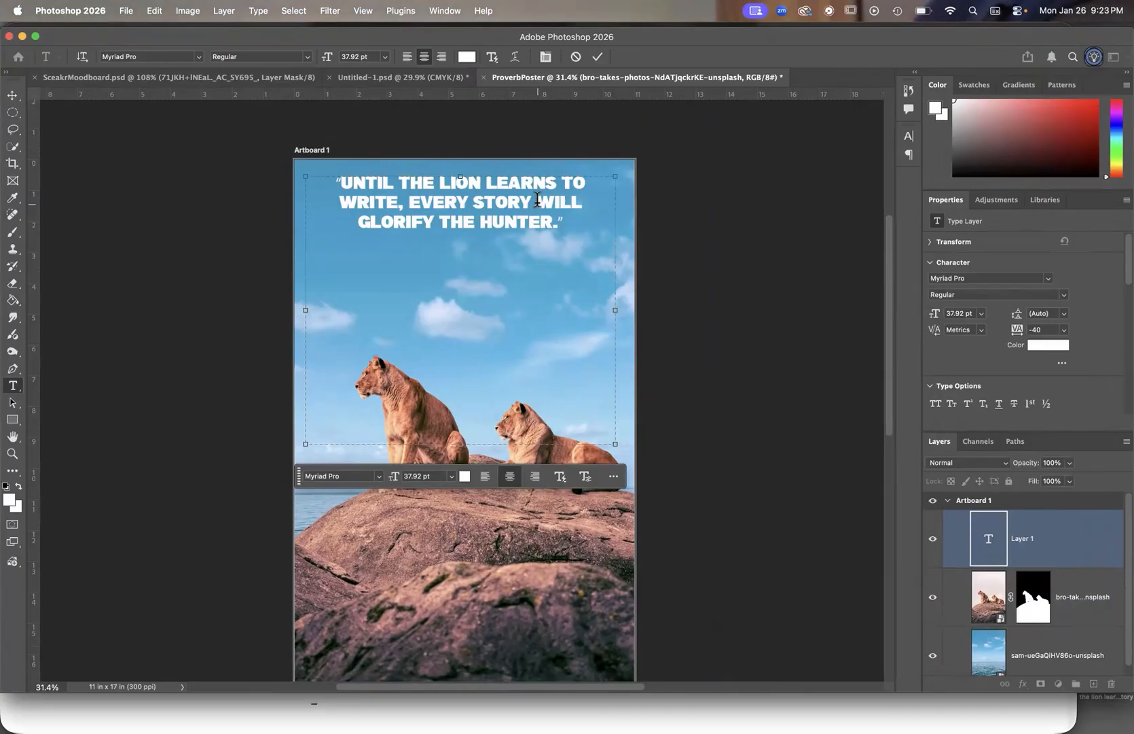
Step: Try the a Big Deal Regular font on the whole lion proverb text
left_click_drag(581, 212, 308, 160)
scroll(484, 194, "up", 5)
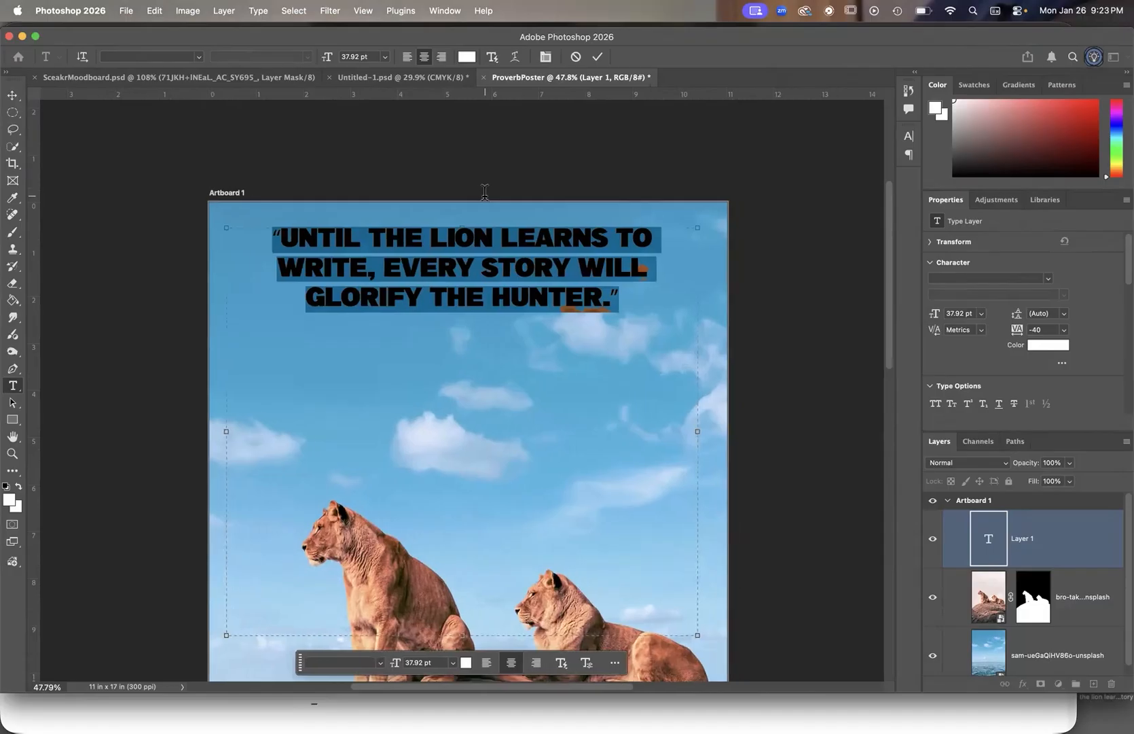
scroll(485, 191, "up", 5)
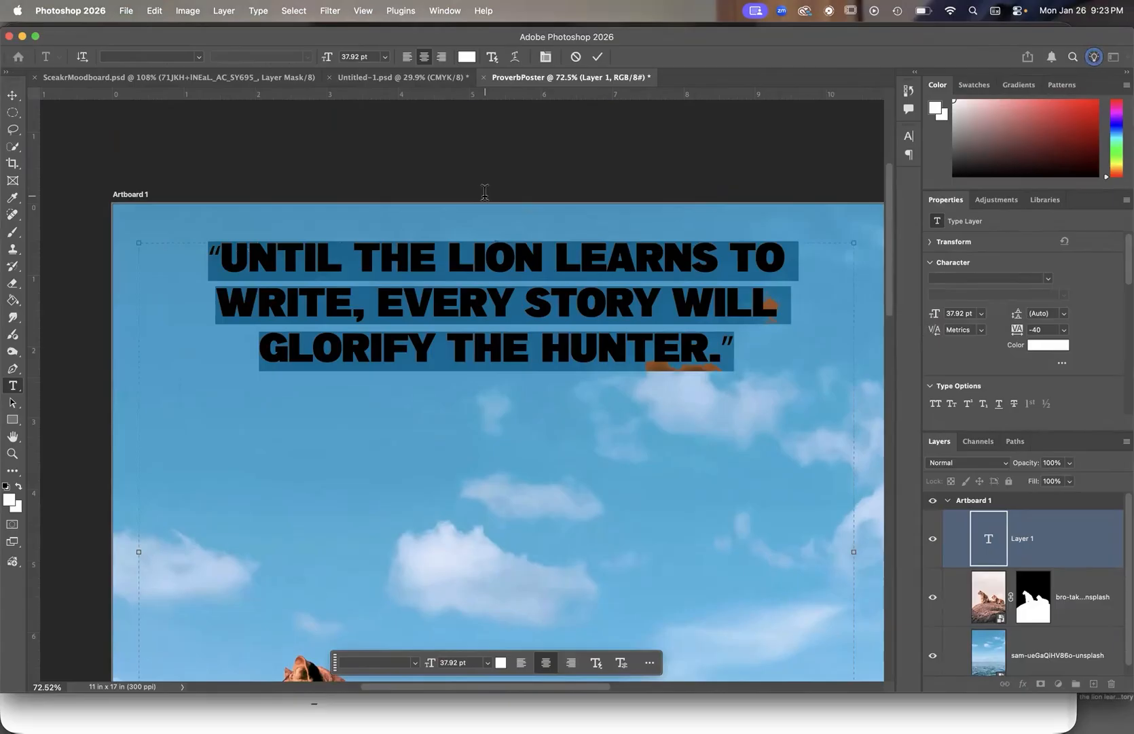
left_click(532, 267)
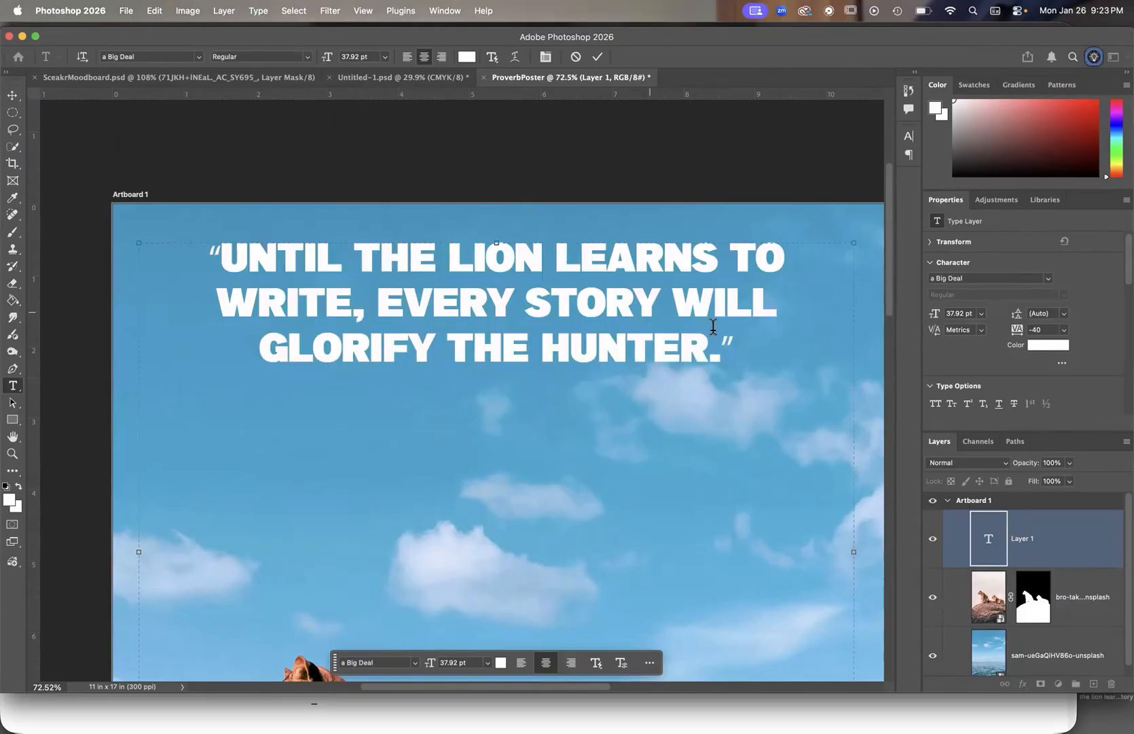
left_click_drag(746, 347, 208, 259)
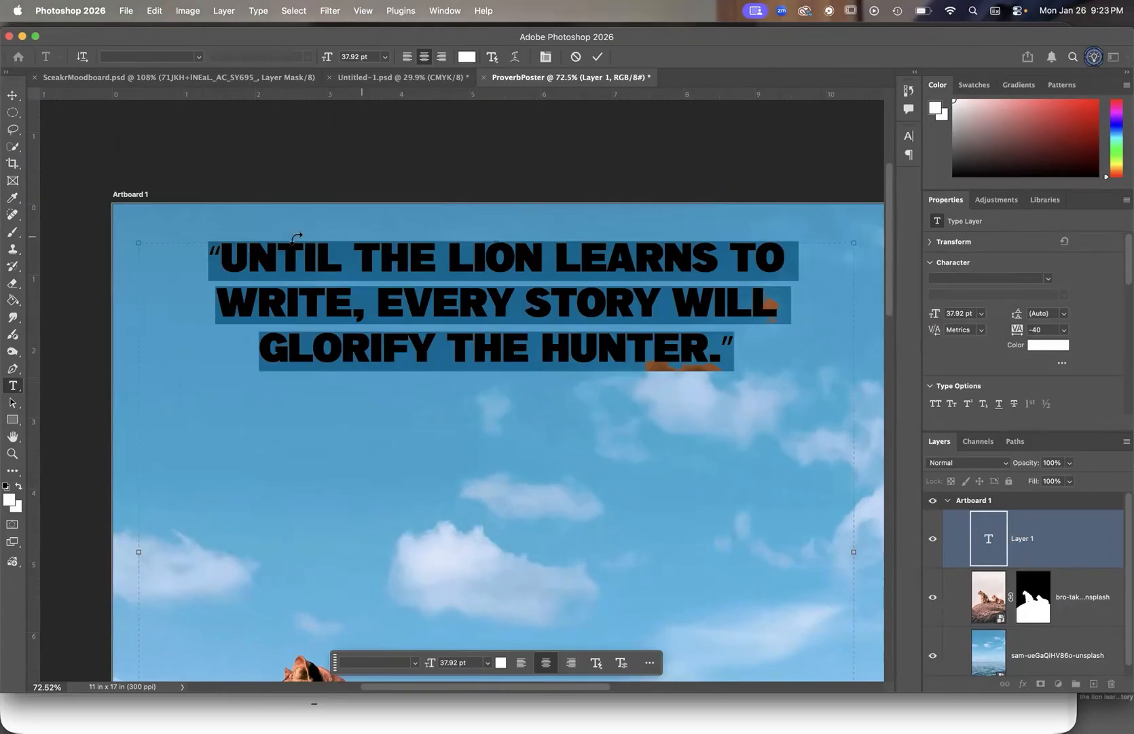
left_click(198, 58)
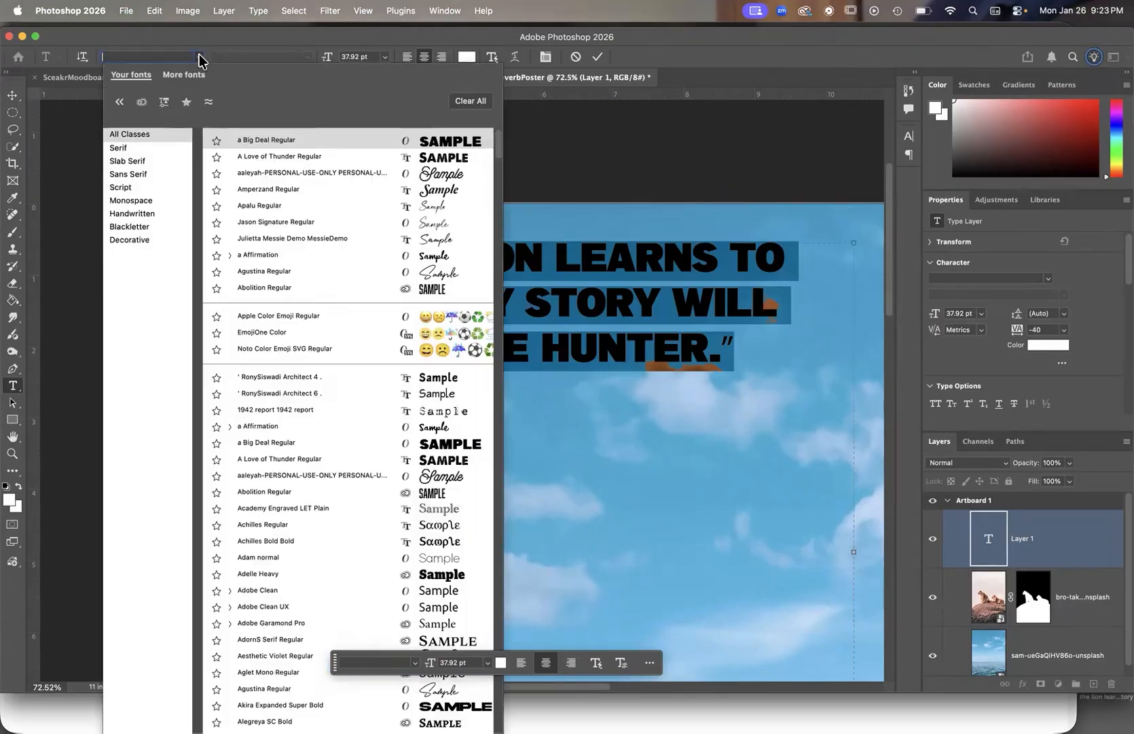
left_click(292, 443)
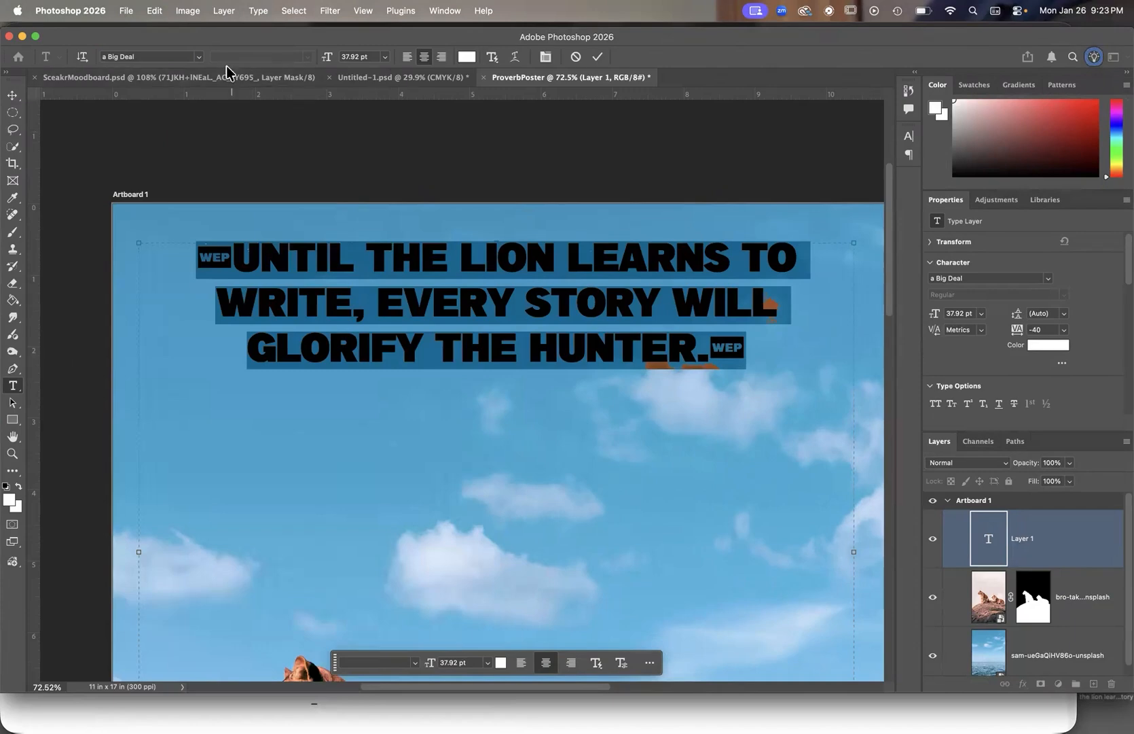
Step: Try the Agustina Regular script font on the proverb text
left_click(198, 57)
scroll(258, 349, "down", 8)
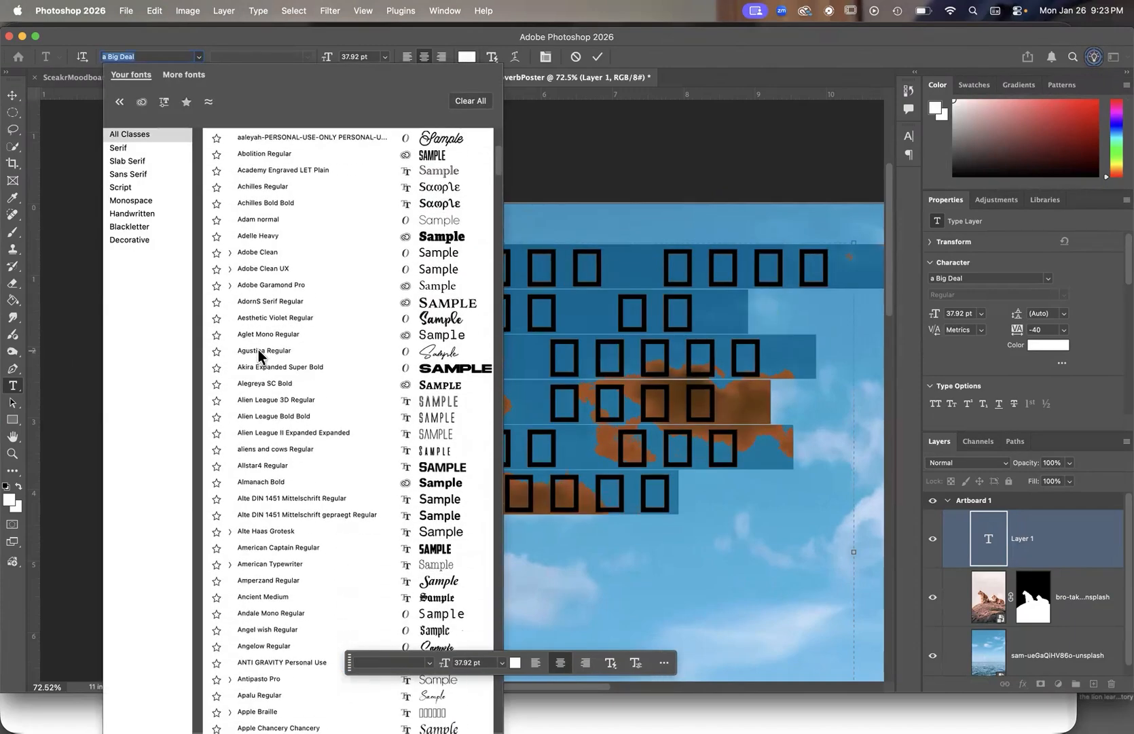
left_click(418, 356)
left_click(590, 292)
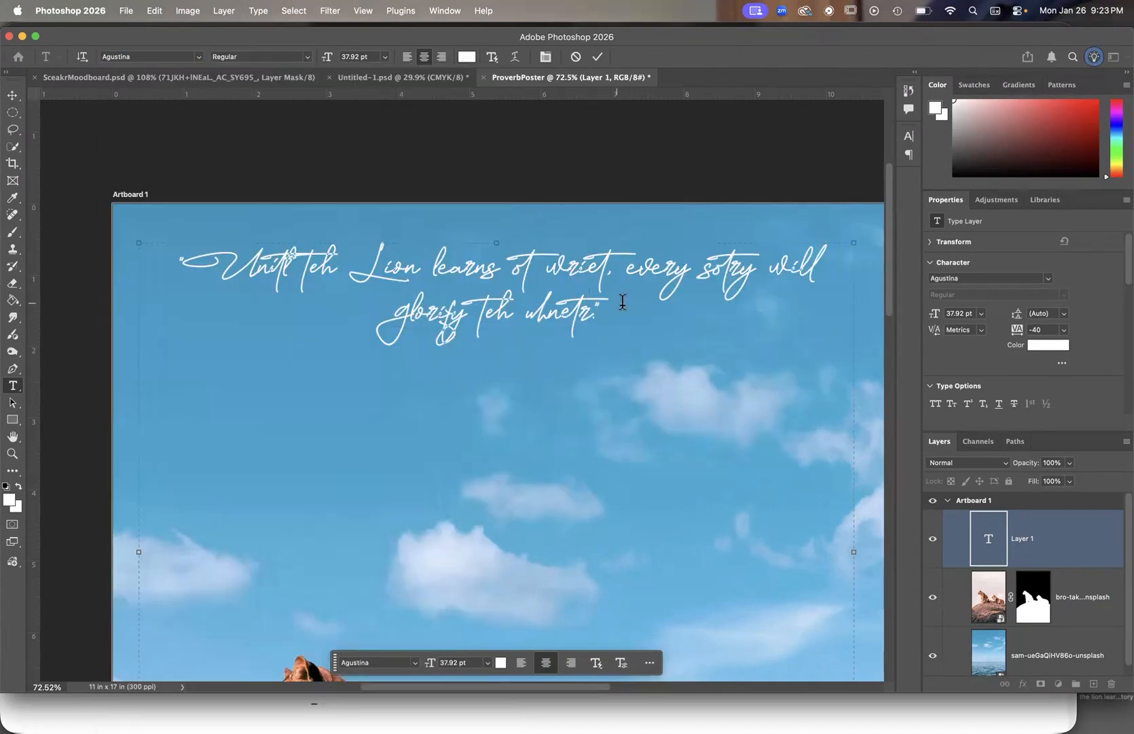
Step: Try the ARCO Regular font on the proverb text
left_click_drag(631, 310, 126, 258)
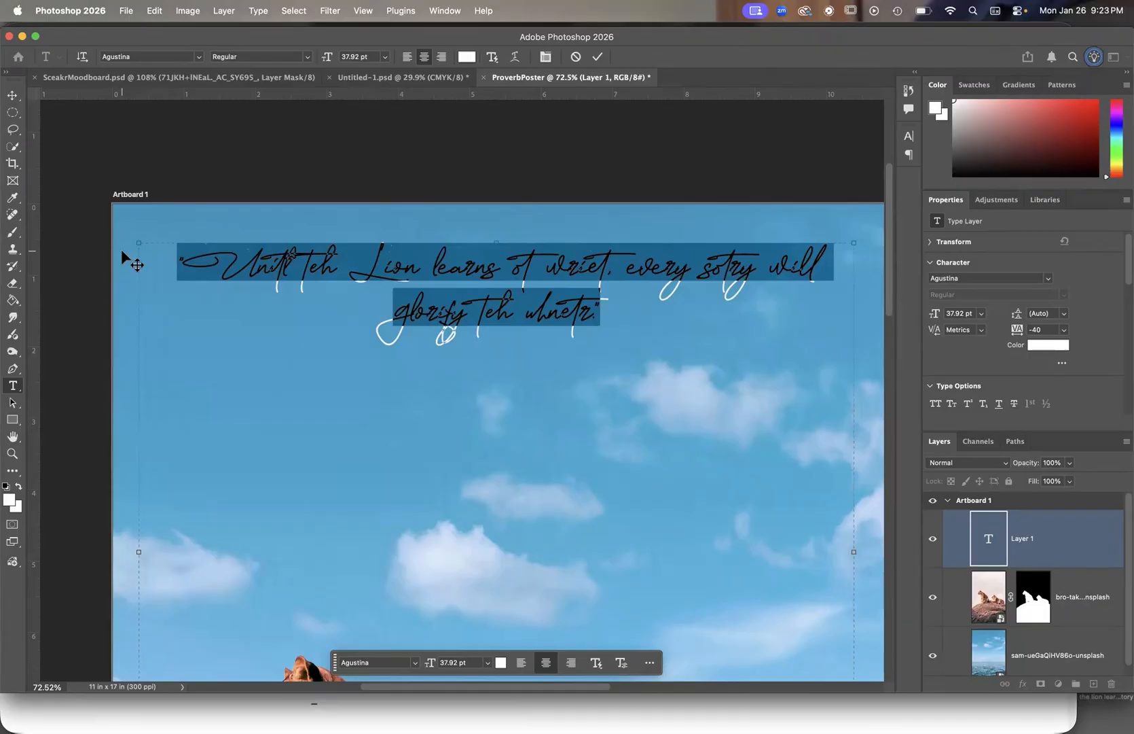
left_click(199, 57)
scroll(260, 404, "down", 10)
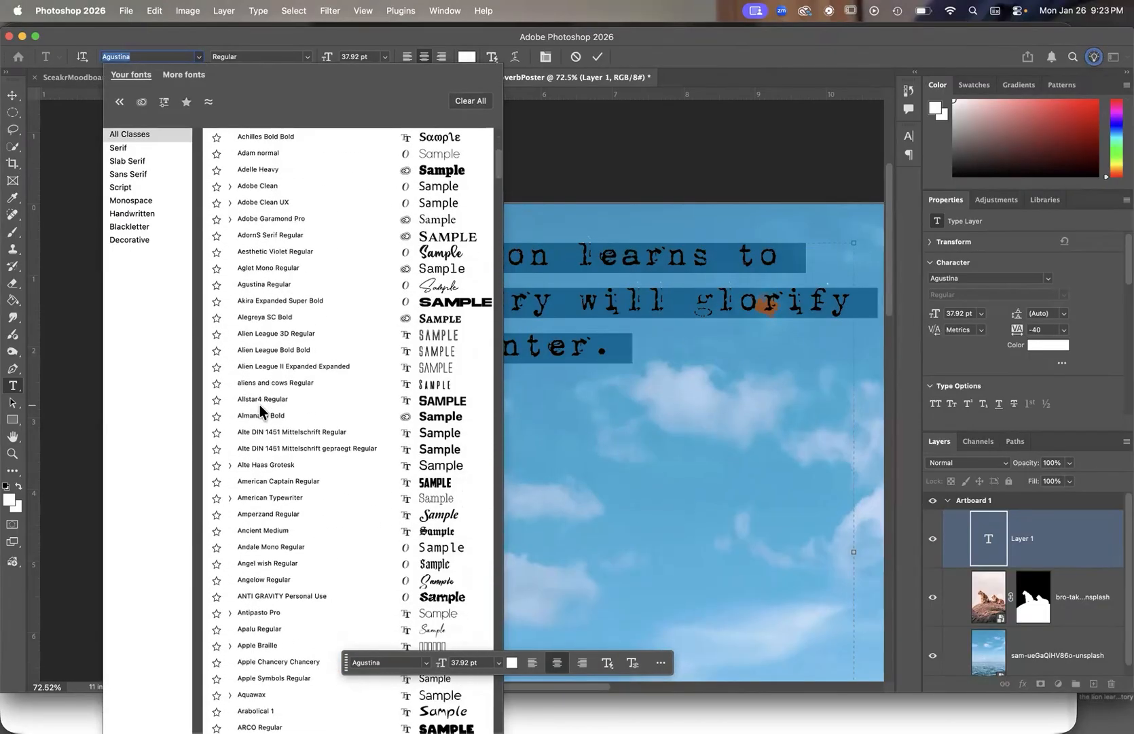
scroll(260, 404, "down", 10)
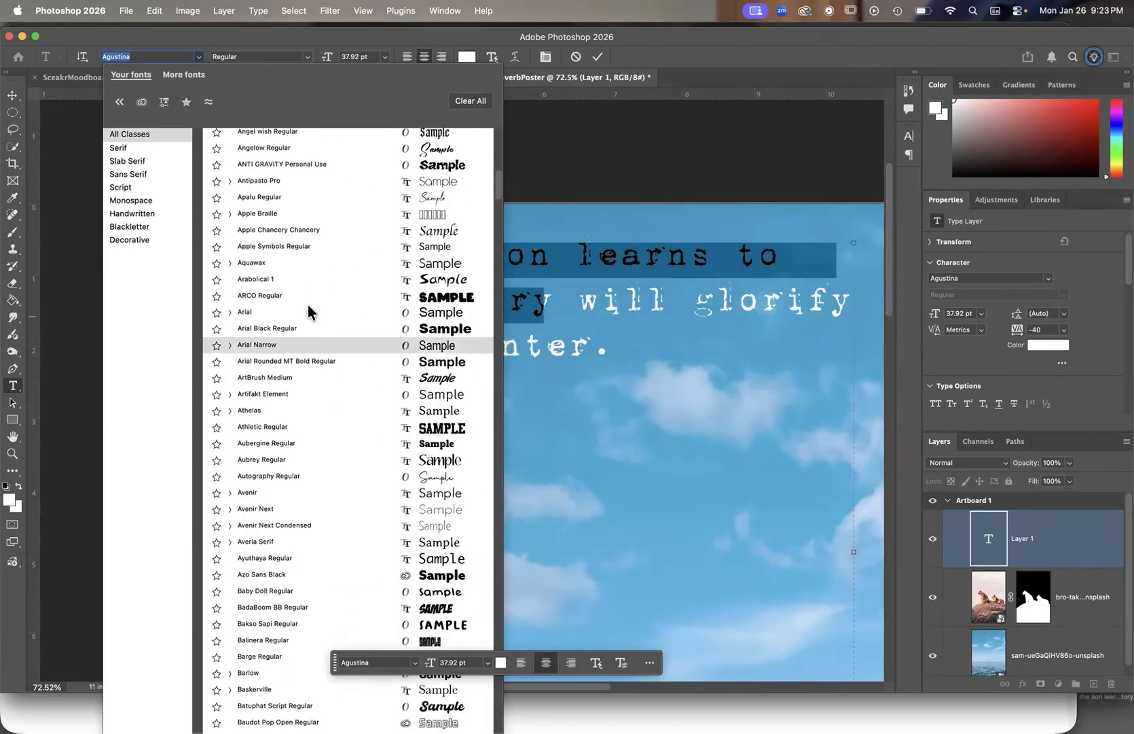
left_click(309, 302)
Step: Change the font of the whole proverb text to Brunson Regular
left_click_drag(642, 348, 173, 86)
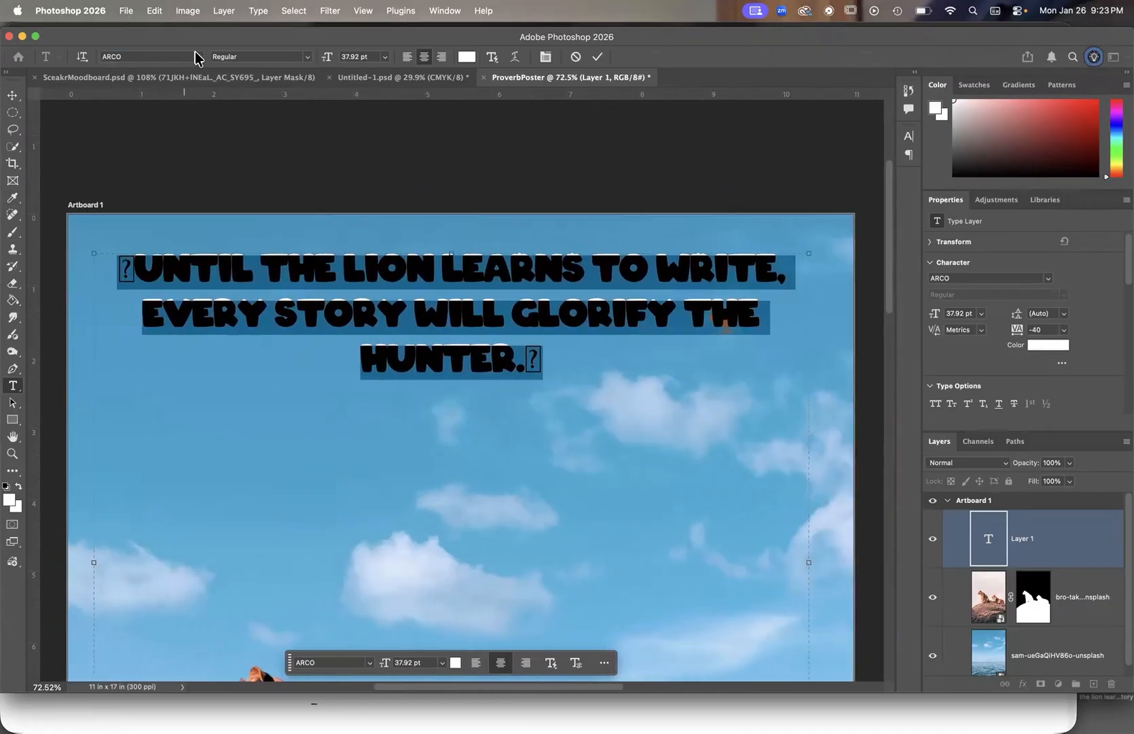
left_click(195, 55)
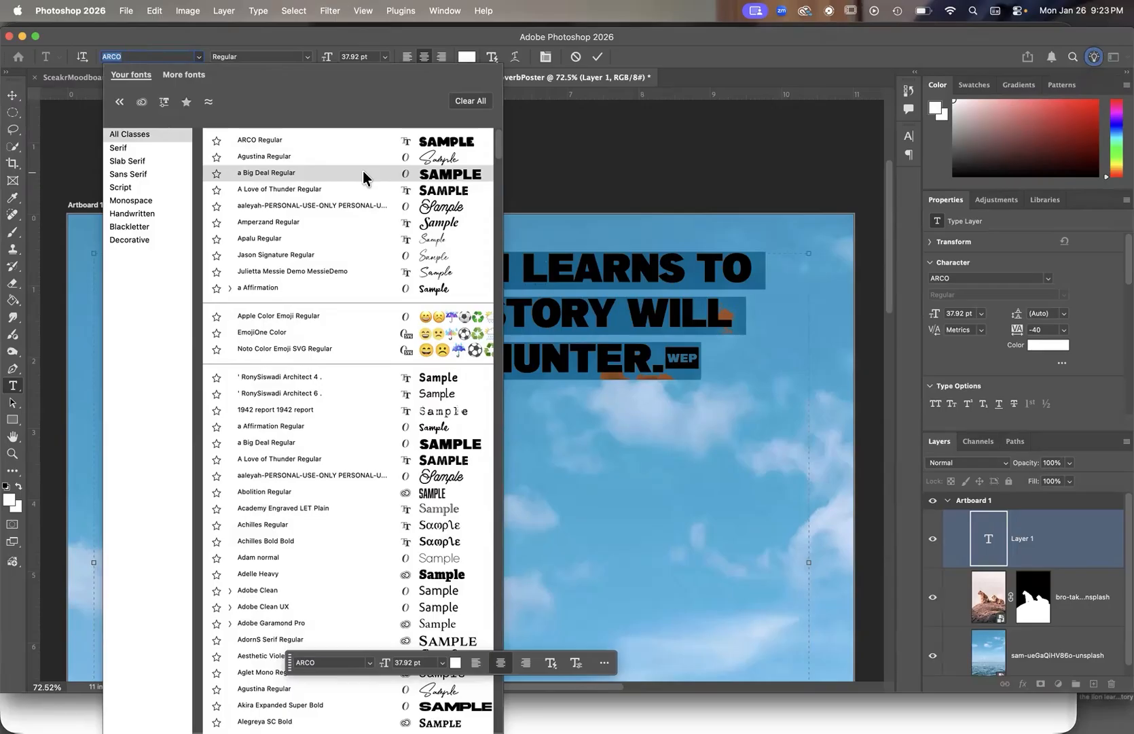
scroll(340, 541, "down", 15)
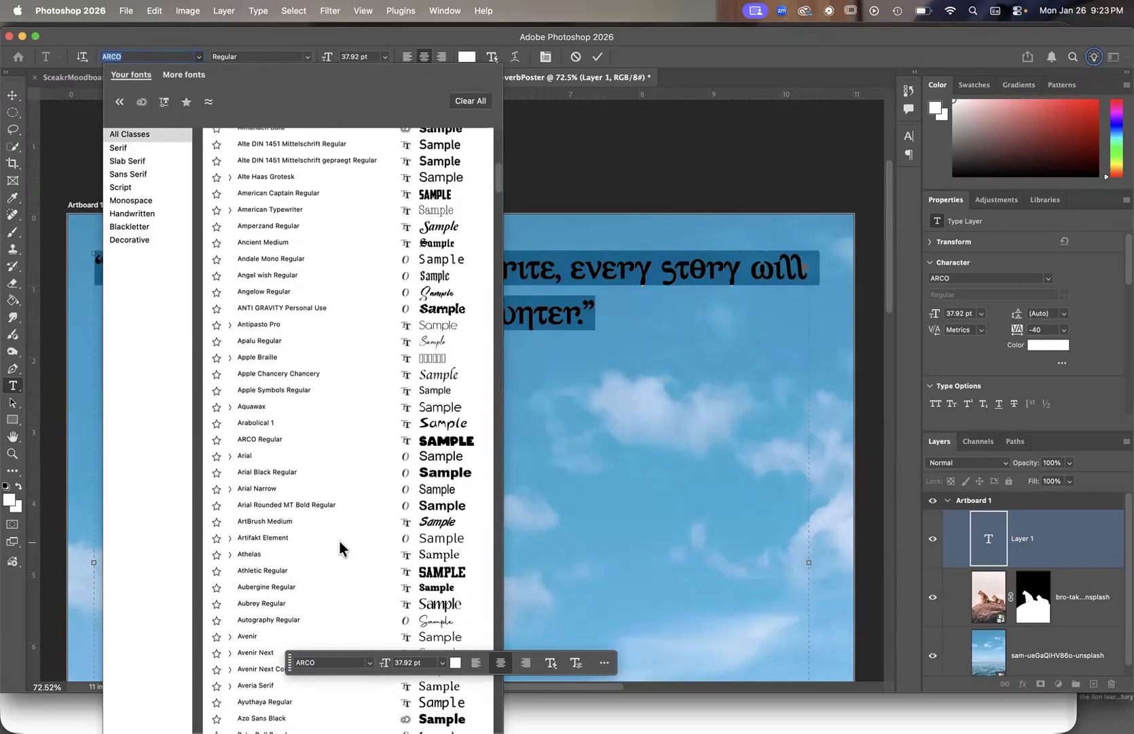
scroll(375, 444, "down", 10)
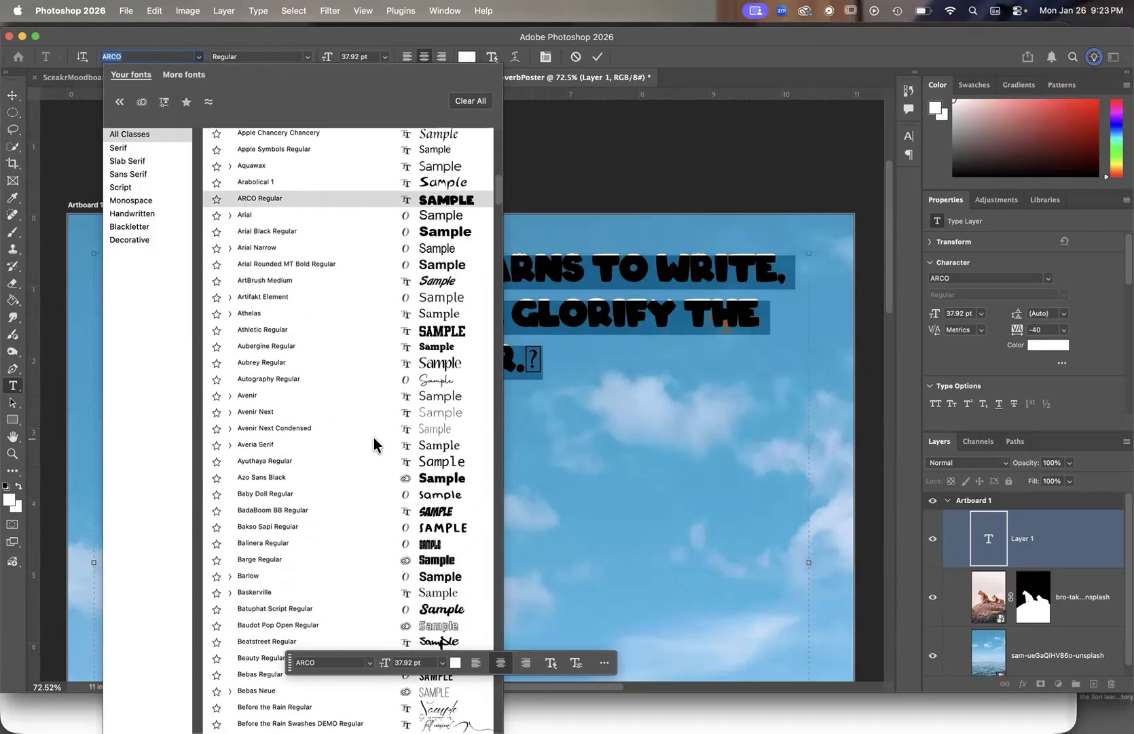
scroll(379, 487, "down", 10)
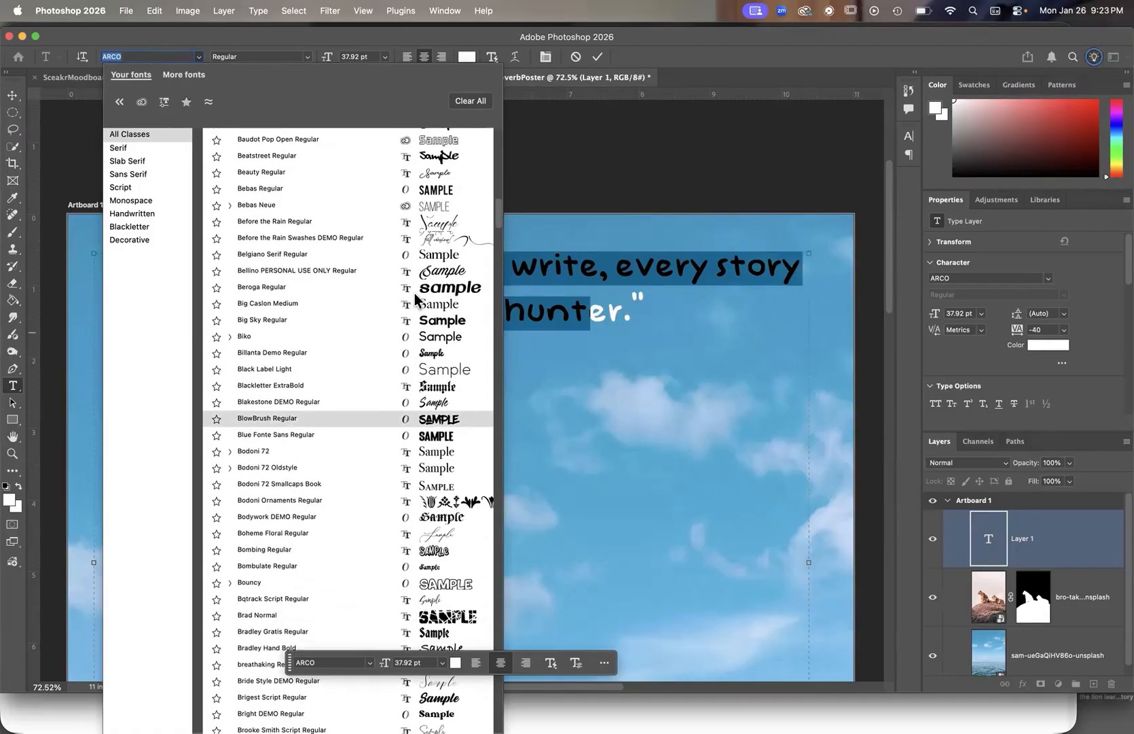
scroll(416, 289, "down", 10)
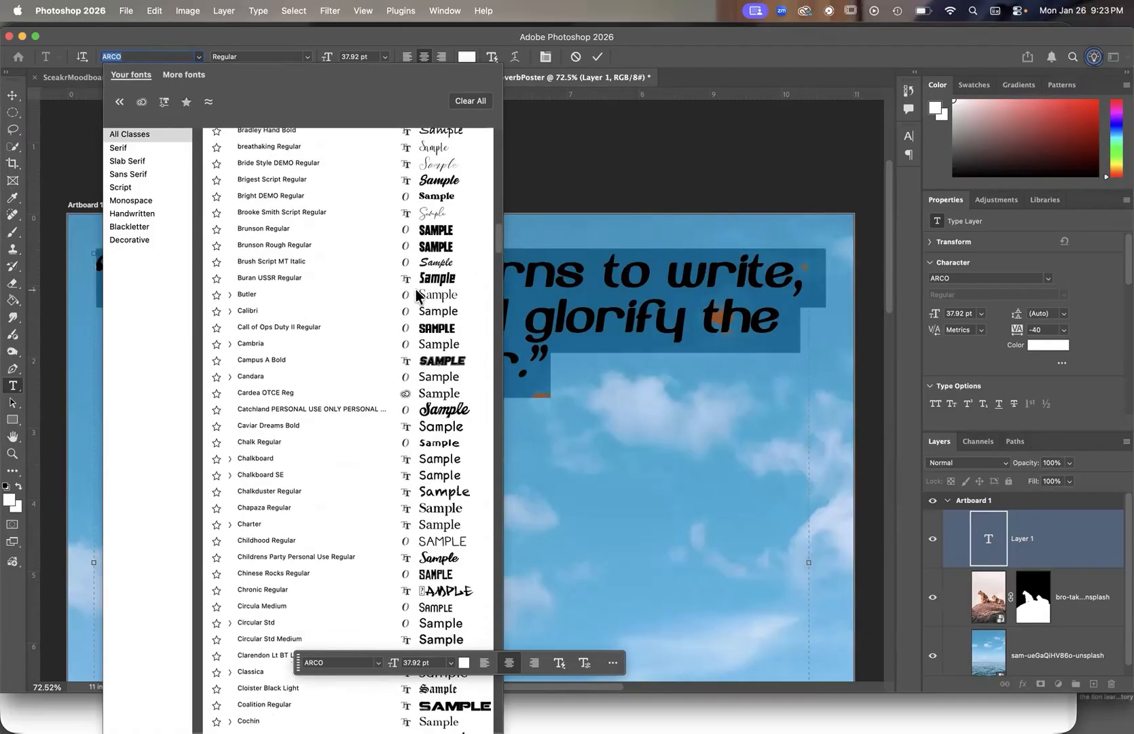
left_click(397, 228)
left_click(502, 310)
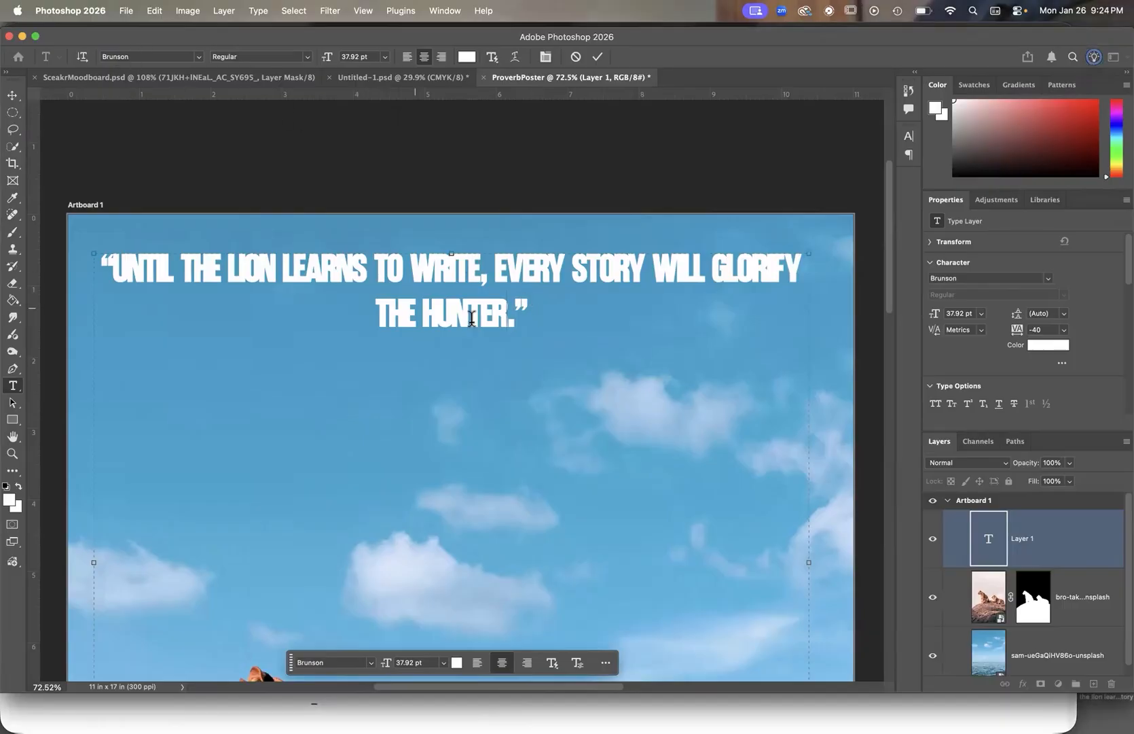
Step: Widen the letter spacing of the whole proverb text by setting its tracking to 20, and commit the text
left_click_drag(530, 306, 85, 255)
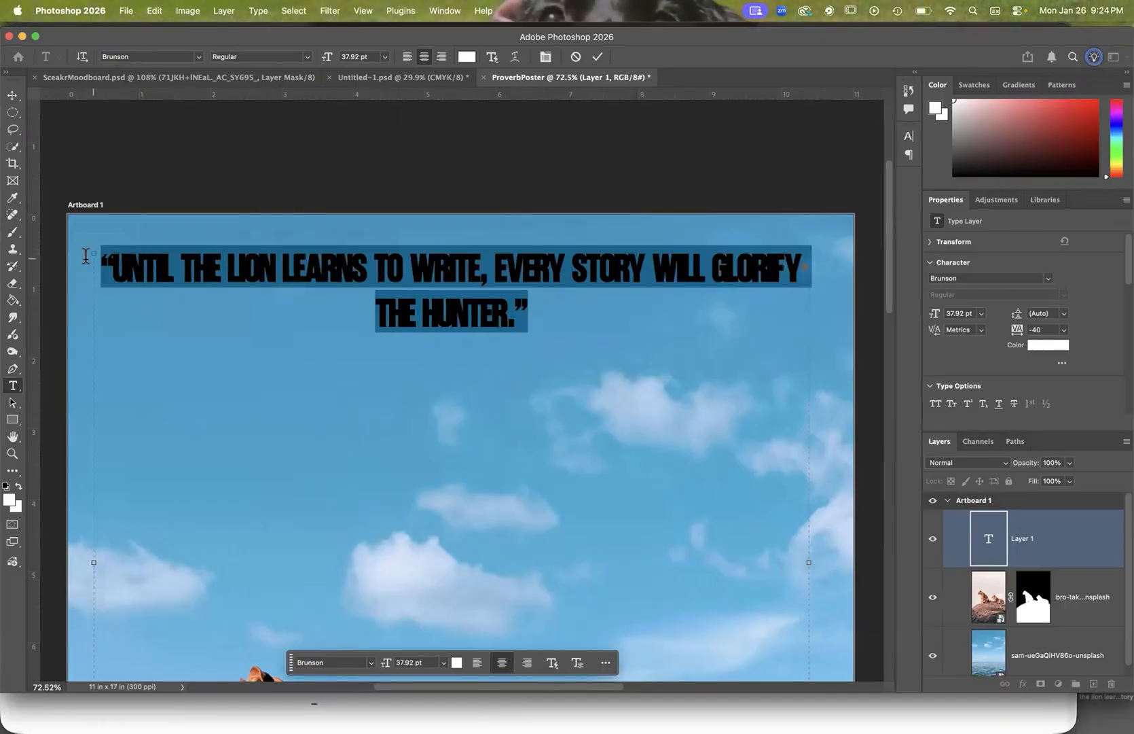
scroll(439, 321, "up", 1)
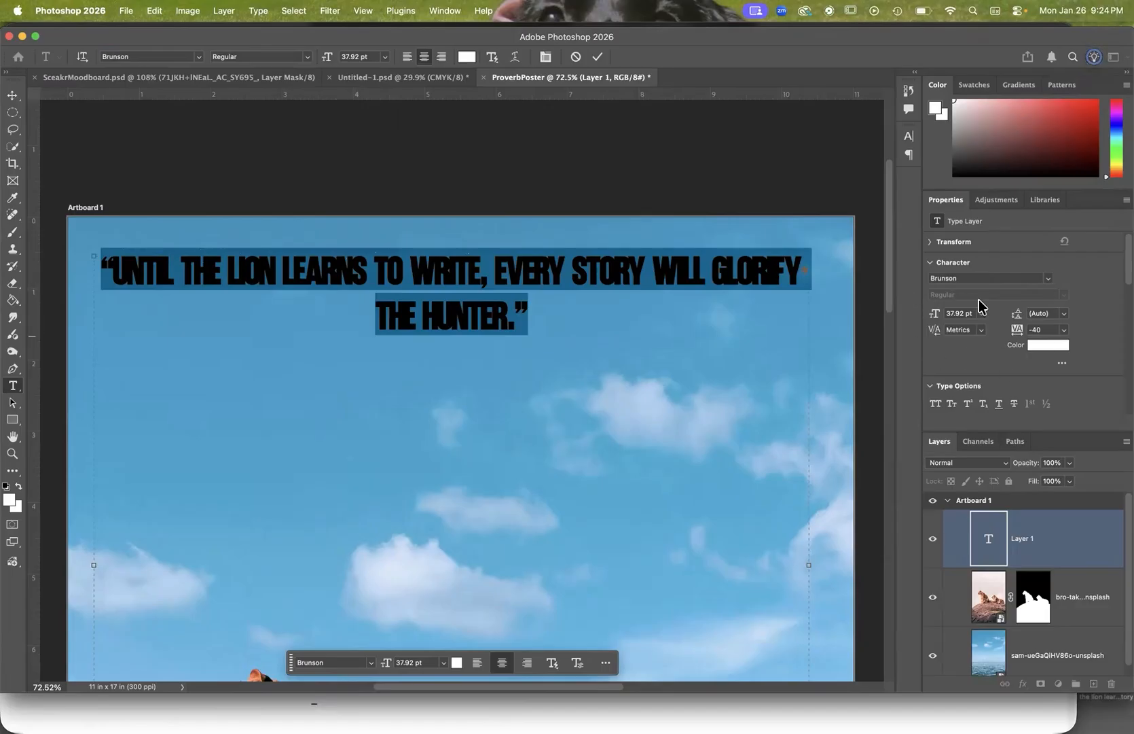
left_click(446, 11)
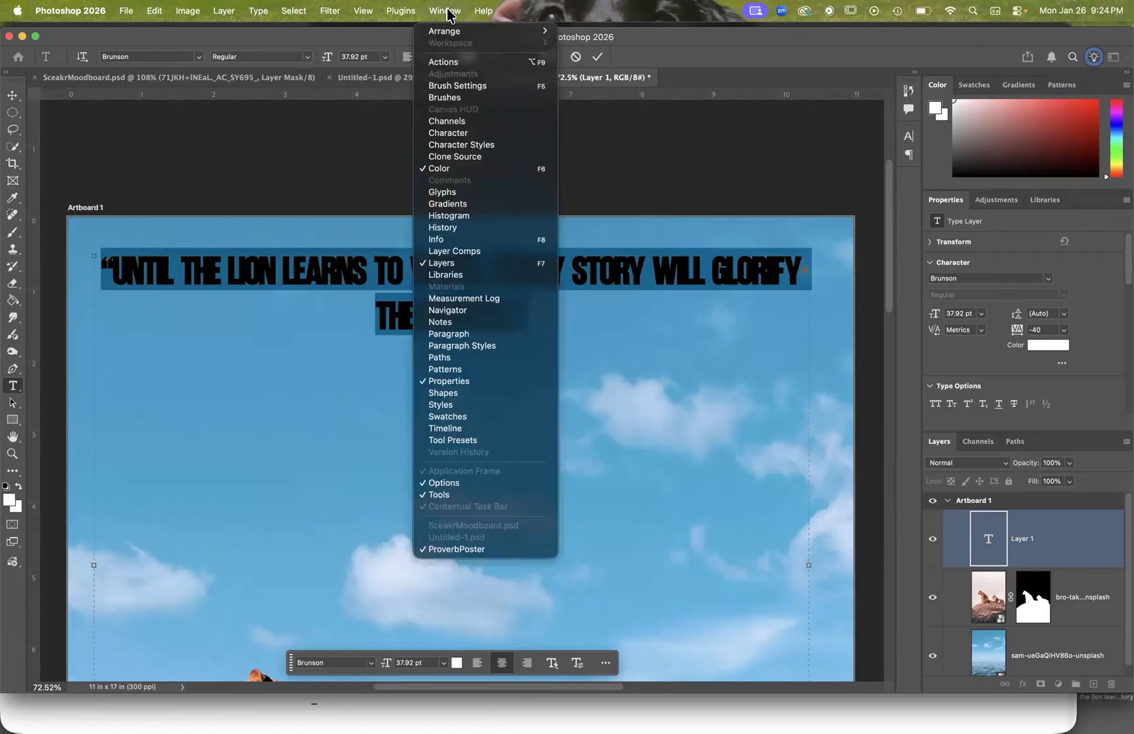
left_click(805, 208)
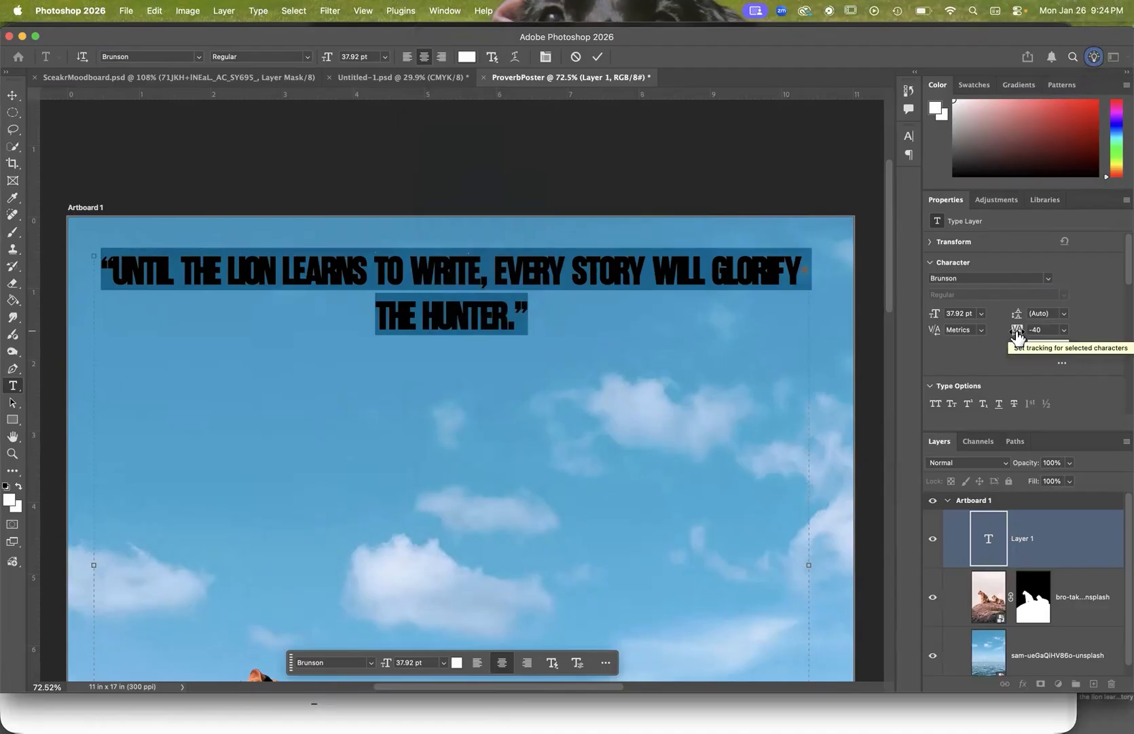
left_click_drag(1017, 333, 1018, 334)
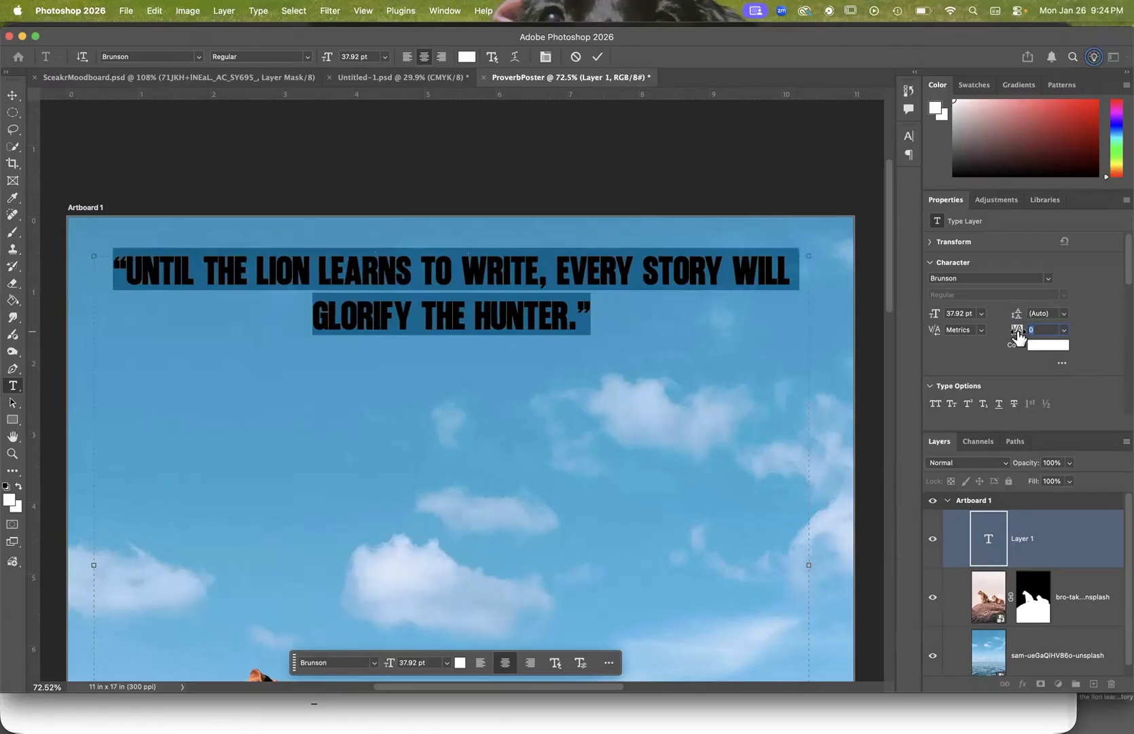
left_click(596, 317)
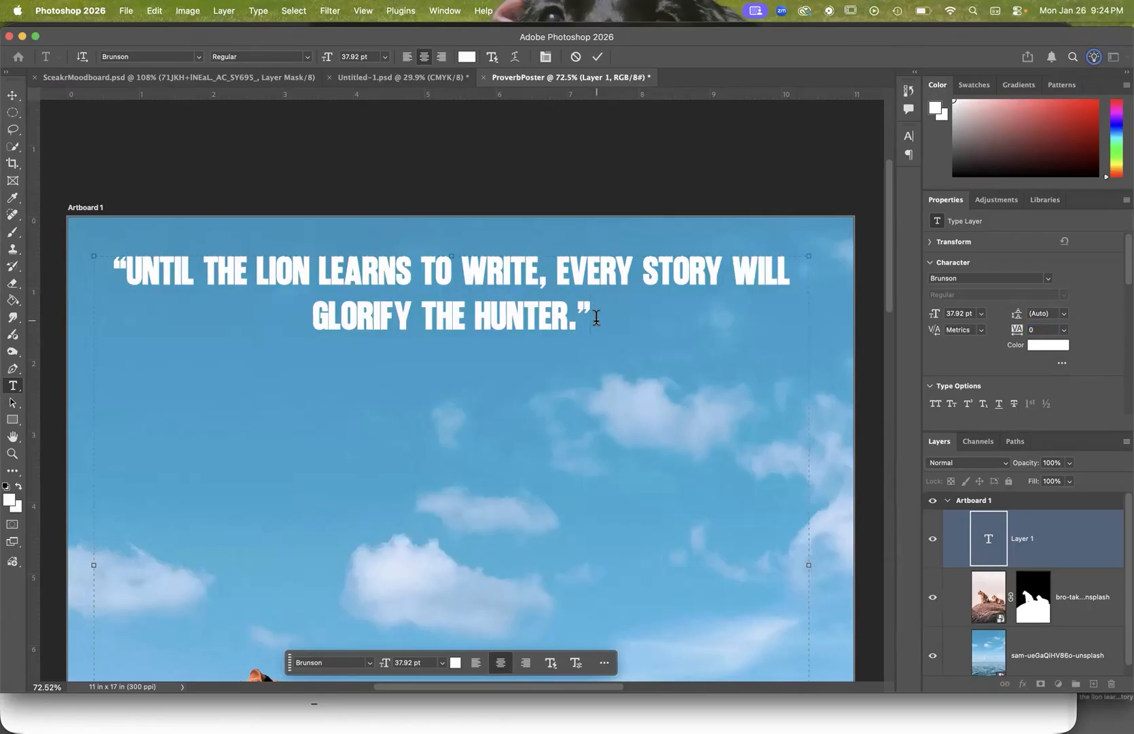
key("super+a")
scroll(296, 272, "left", 3)
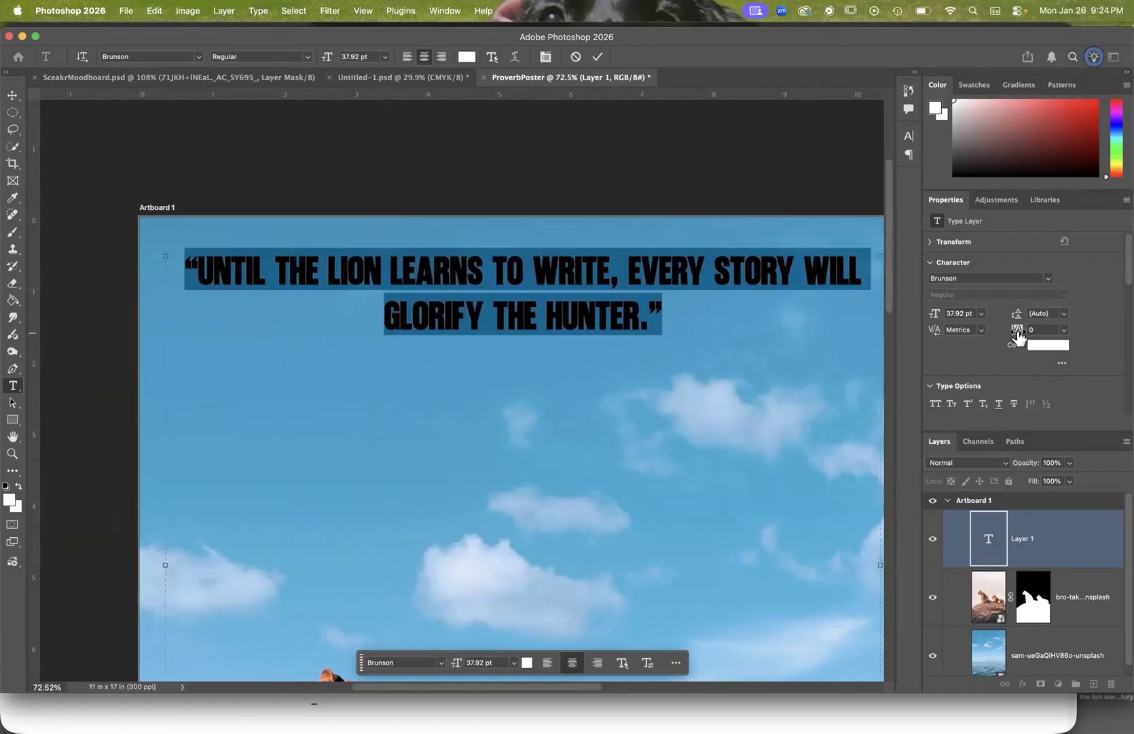
left_click_drag(1018, 334, 1020, 336)
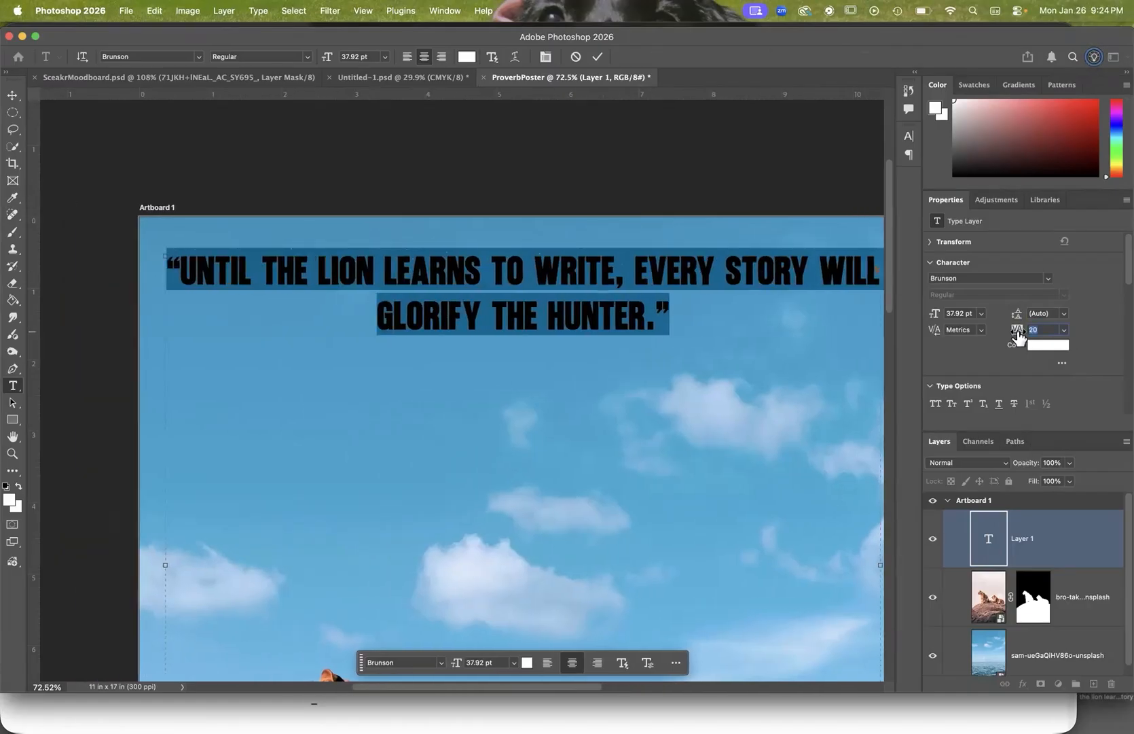
left_click(630, 273)
scroll(630, 274, "down", 5)
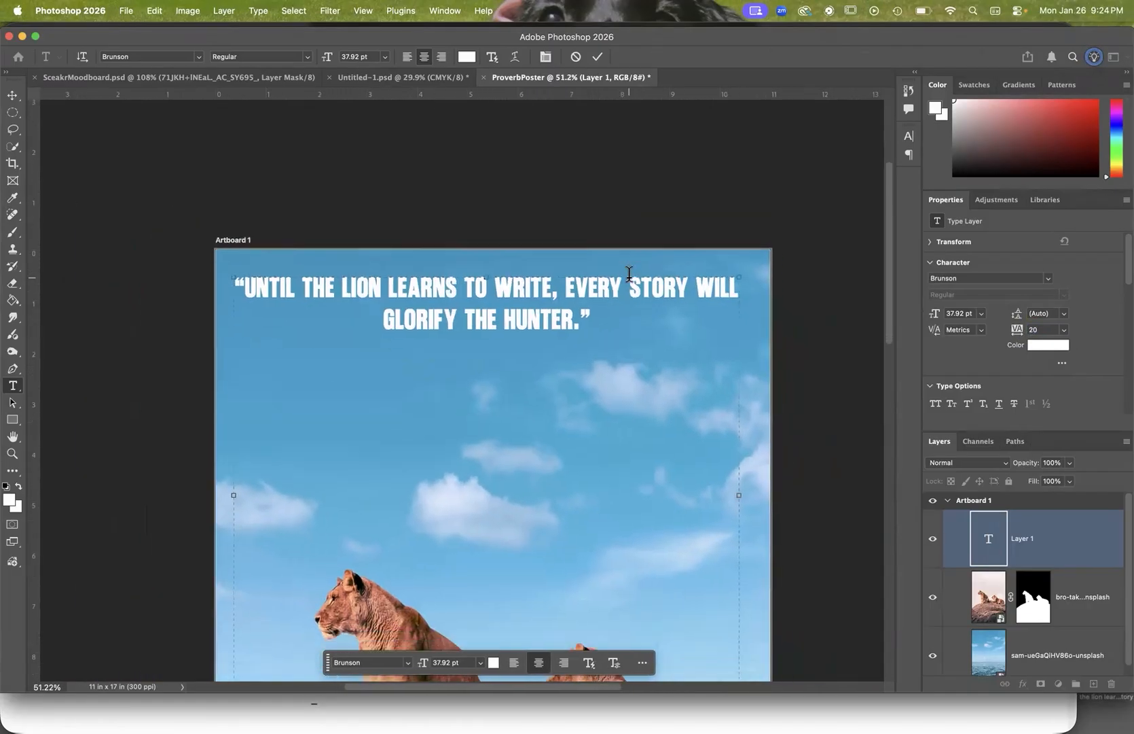
scroll(548, 333, "down", 4)
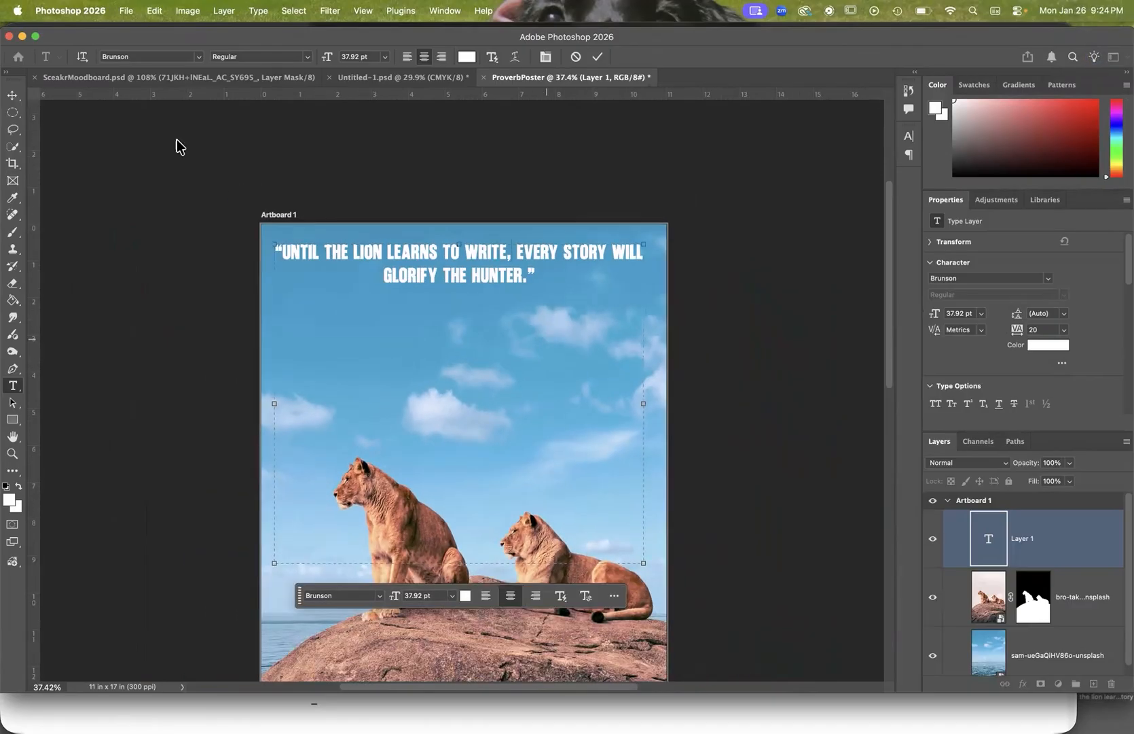
left_click(10, 97)
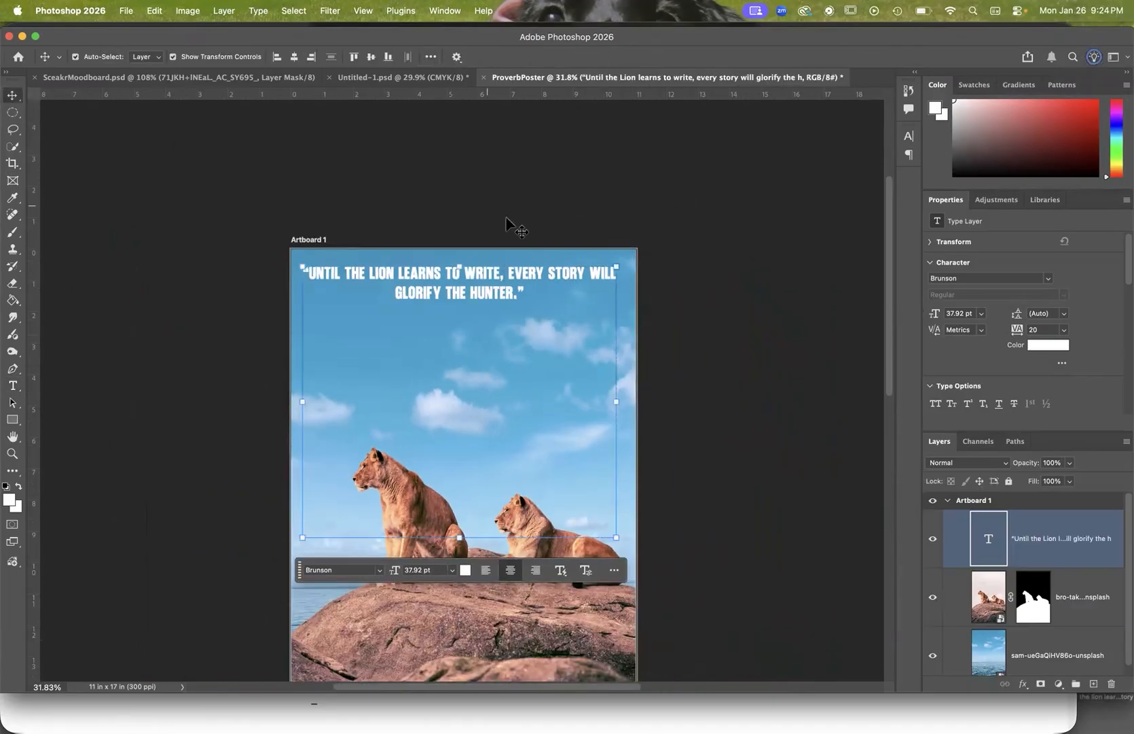
Step: Apply the Block dynamic text layout to the whole proverb and shift the text block right so it is centred across the artboard
double_click(498, 290)
left_click_drag(522, 289, 265, 244)
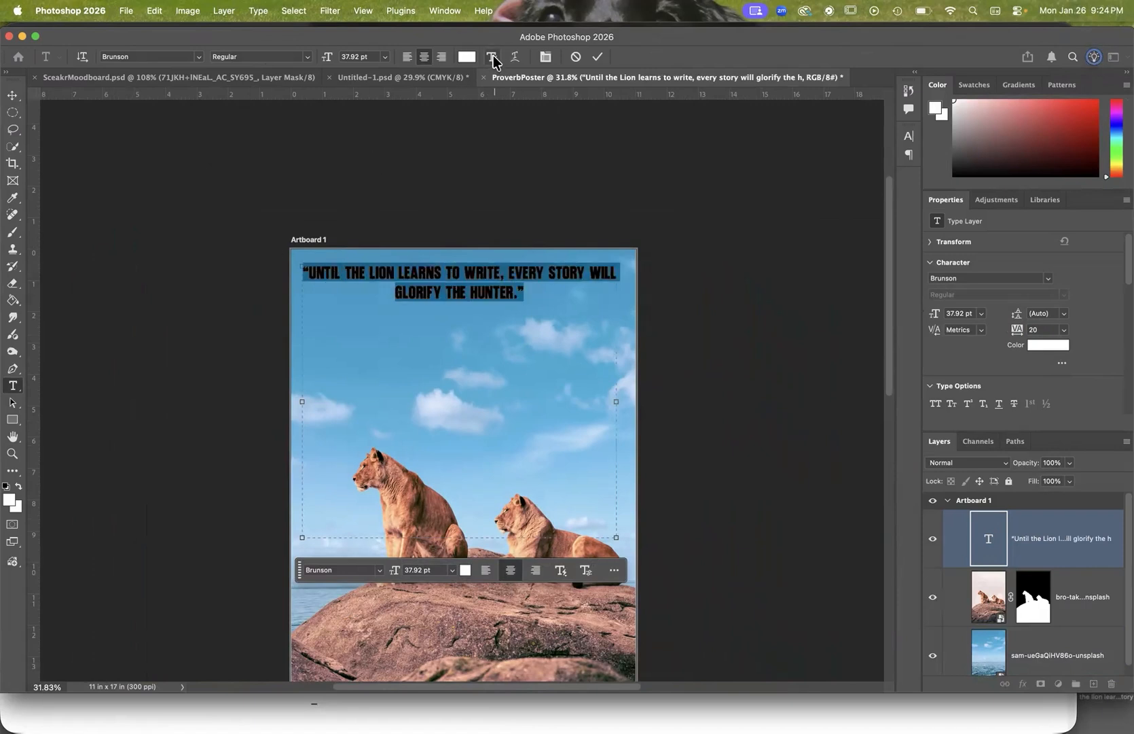
left_click(493, 58)
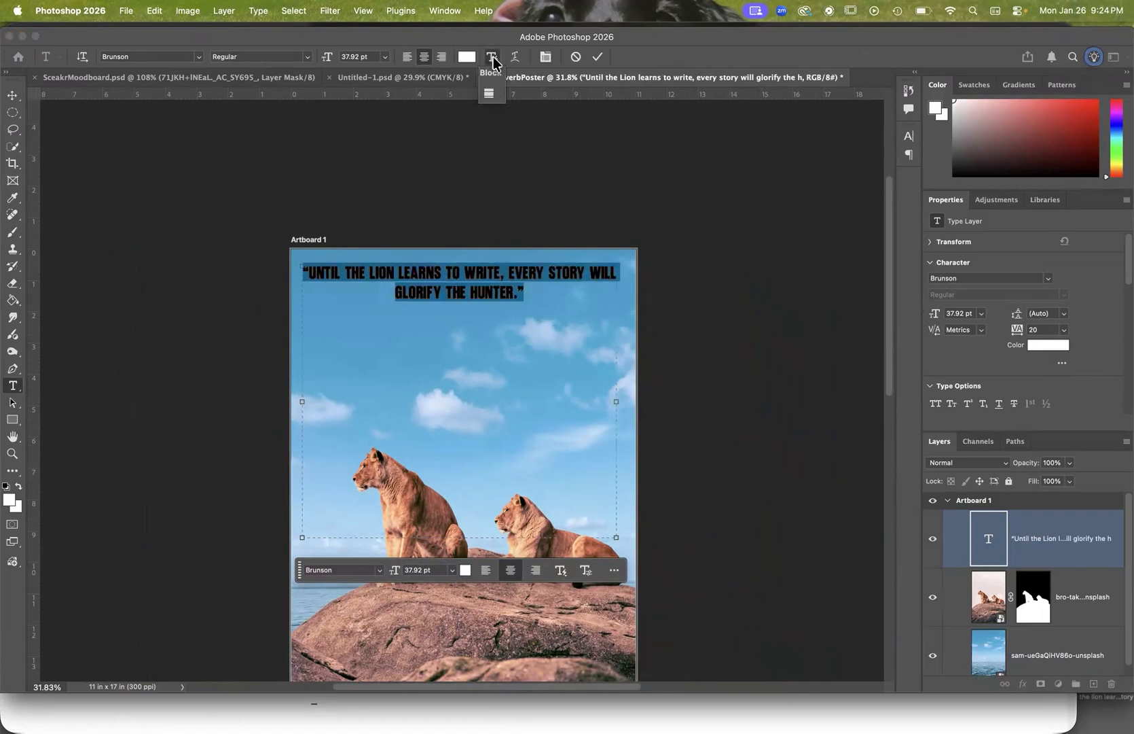
left_click(489, 95)
scroll(547, 217, "down", 3)
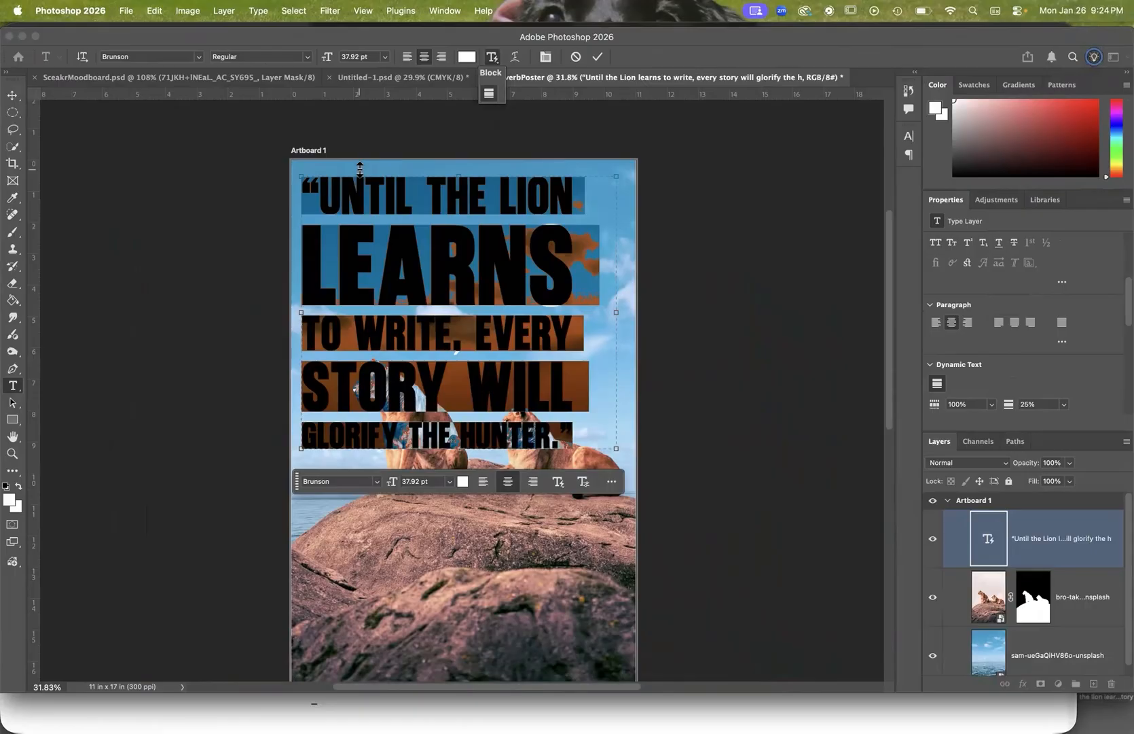
left_click(450, 279)
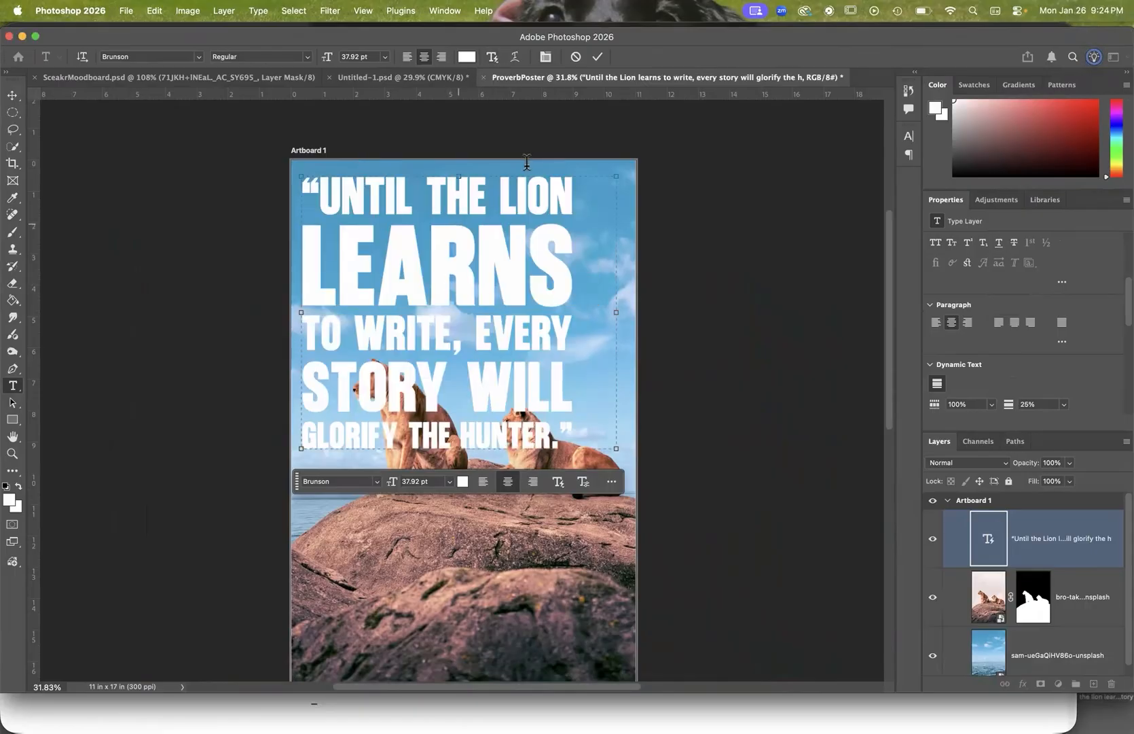
left_click(597, 57)
key("v")
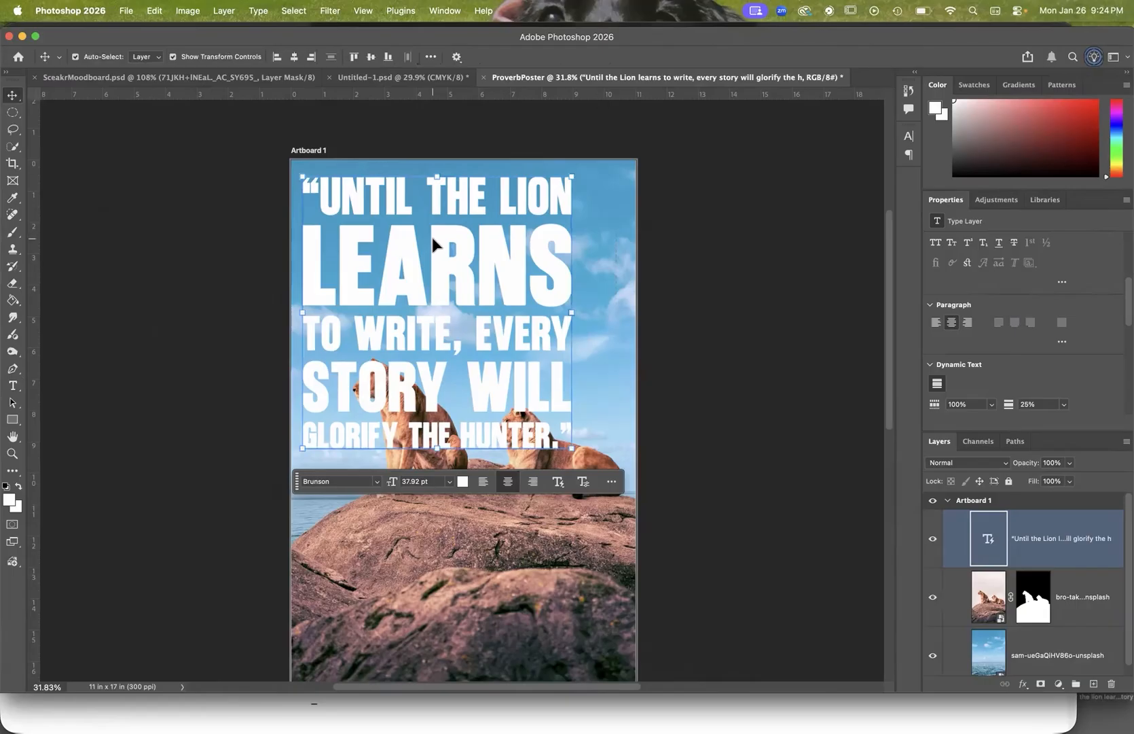
left_click_drag(388, 191, 413, 191)
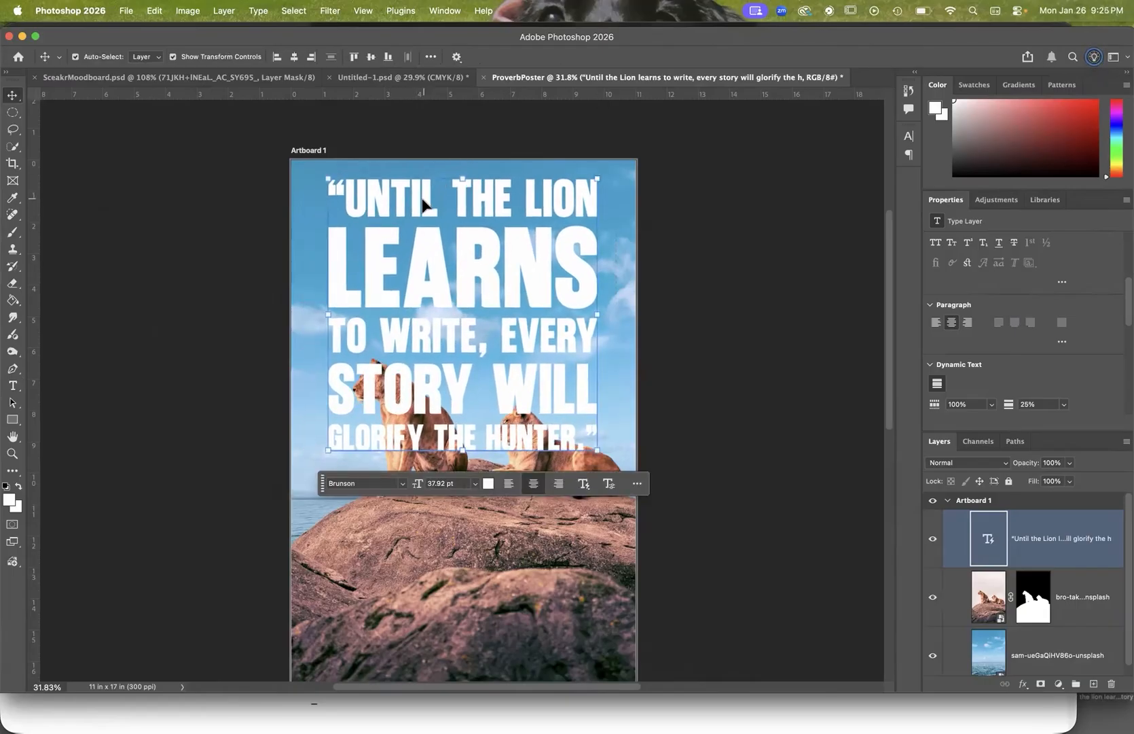
Step: Reposition the proverb text block near the top of the artboard and commit the transform
left_click_drag(408, 206, 436, 215)
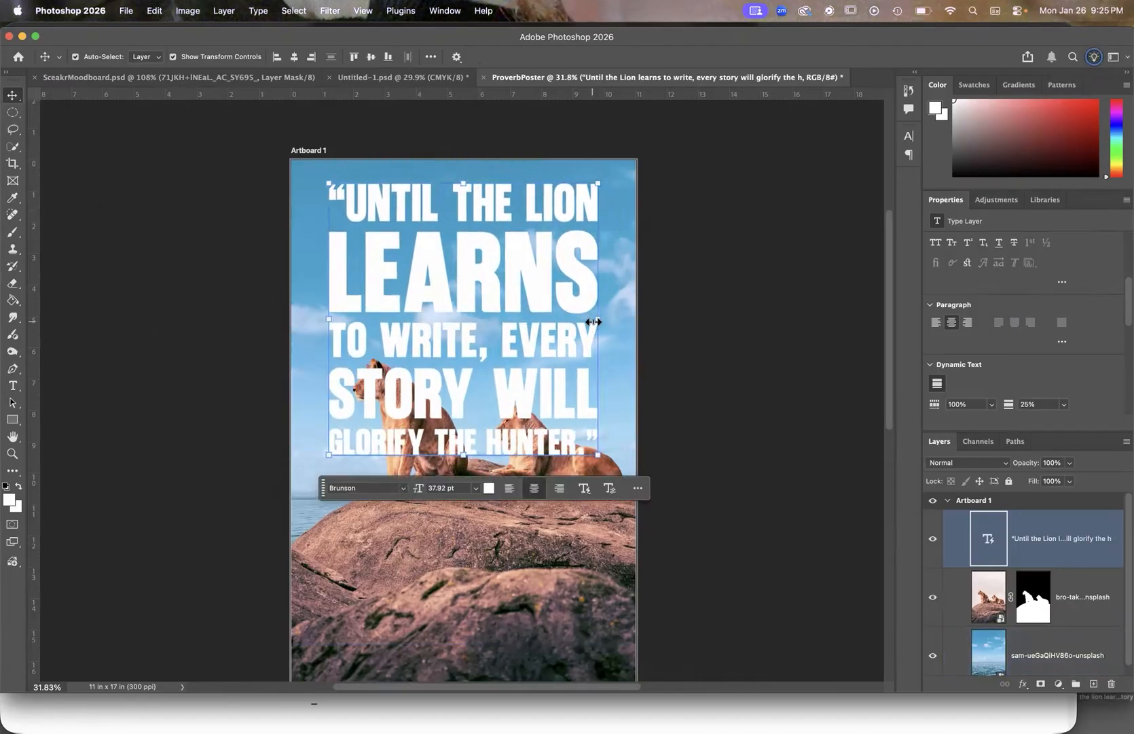
key("ctrl+t")
left_click_drag(606, 328, 581, 315)
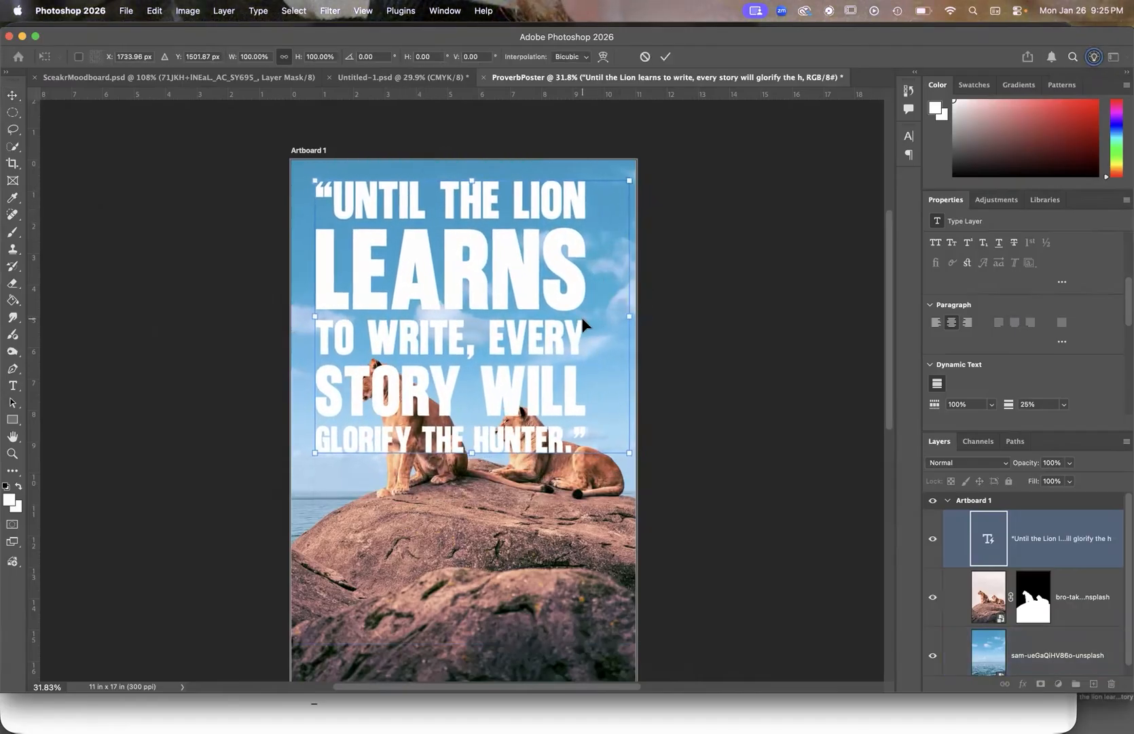
left_click_drag(465, 278, 471, 277)
key("Return")
Step: Resize the proverb text box so its four lines end just above the lionesses' heads
double_click(427, 261)
left_click(410, 244)
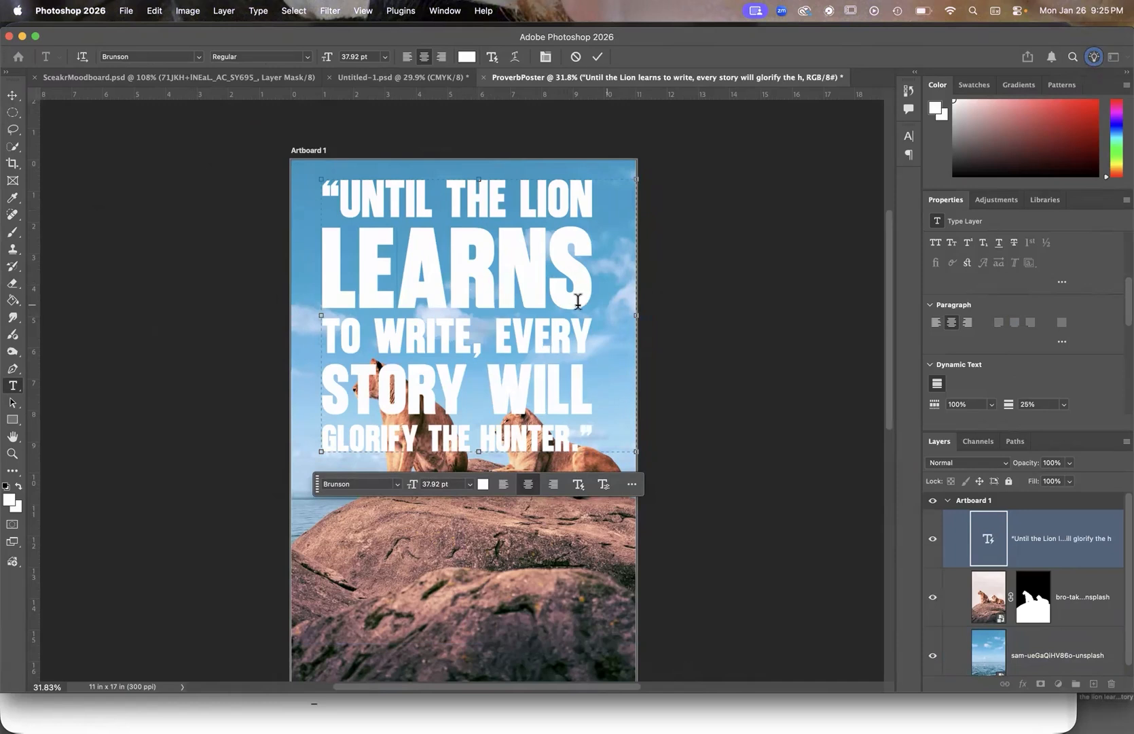
left_click_drag(636, 317, 628, 265)
triple_click(464, 250)
double_click(451, 299)
left_click(480, 226)
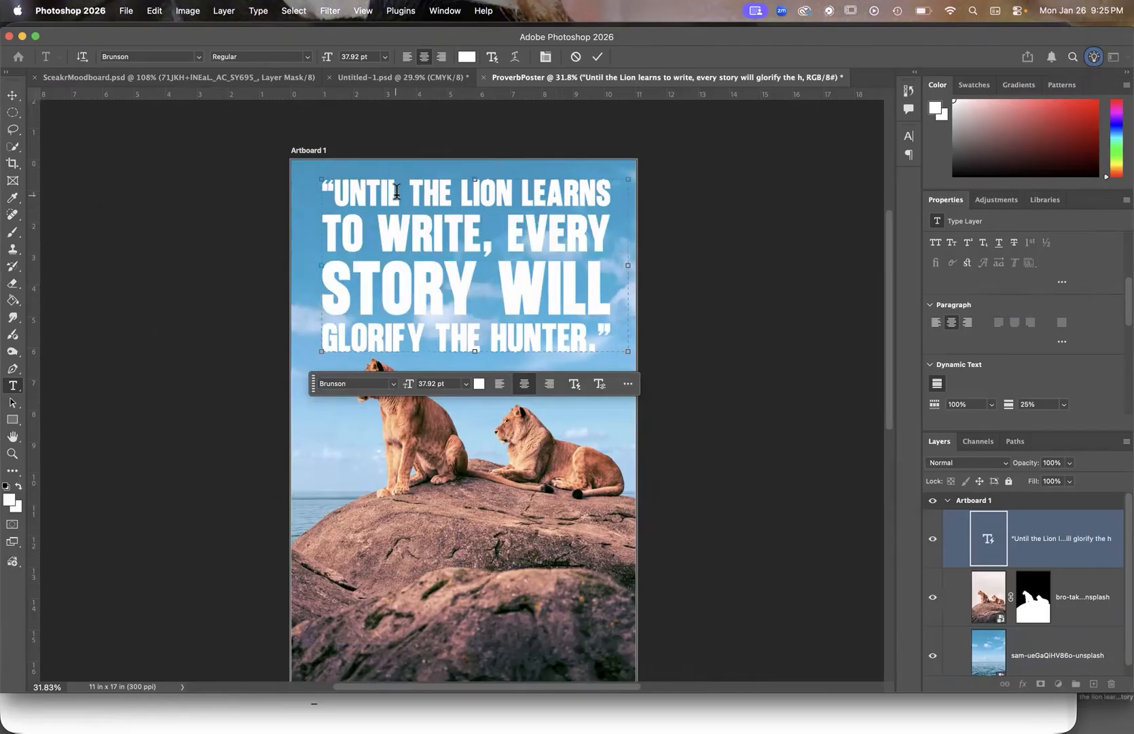
Step: Insert a line break before "Lion" and extend the text box downward over the lionesses
left_click(461, 188)
key("Return")
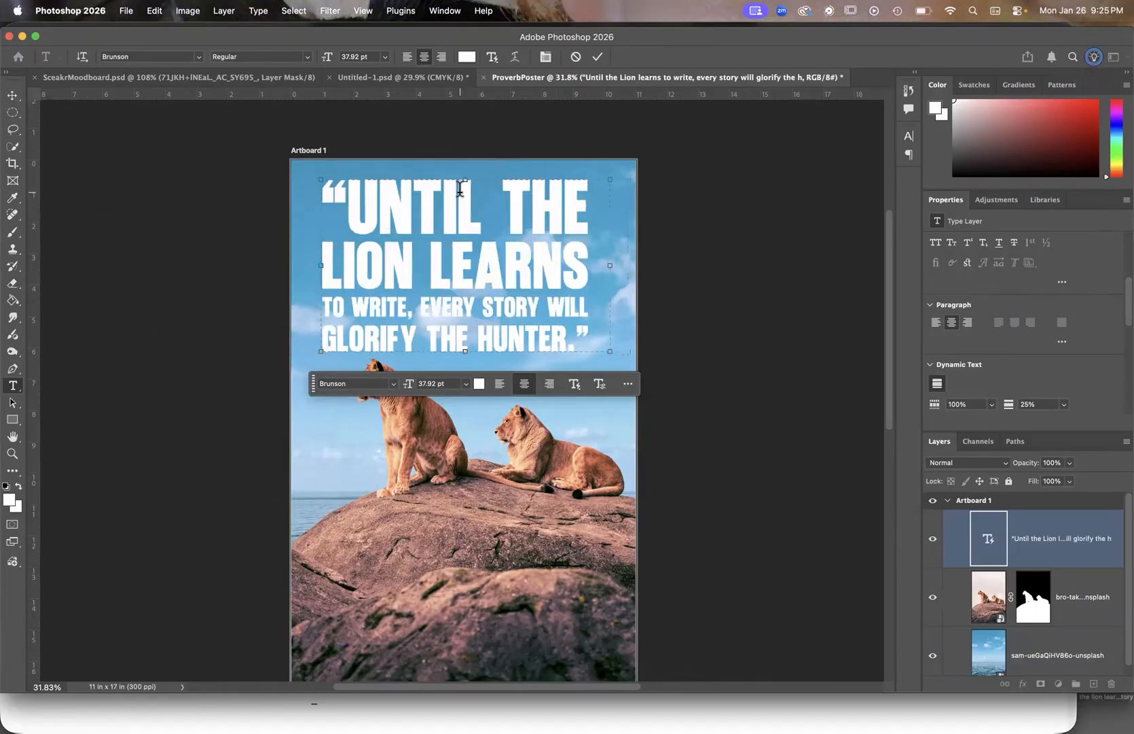
left_click_drag(468, 354, 476, 439)
triple_click(467, 275)
left_click(487, 313)
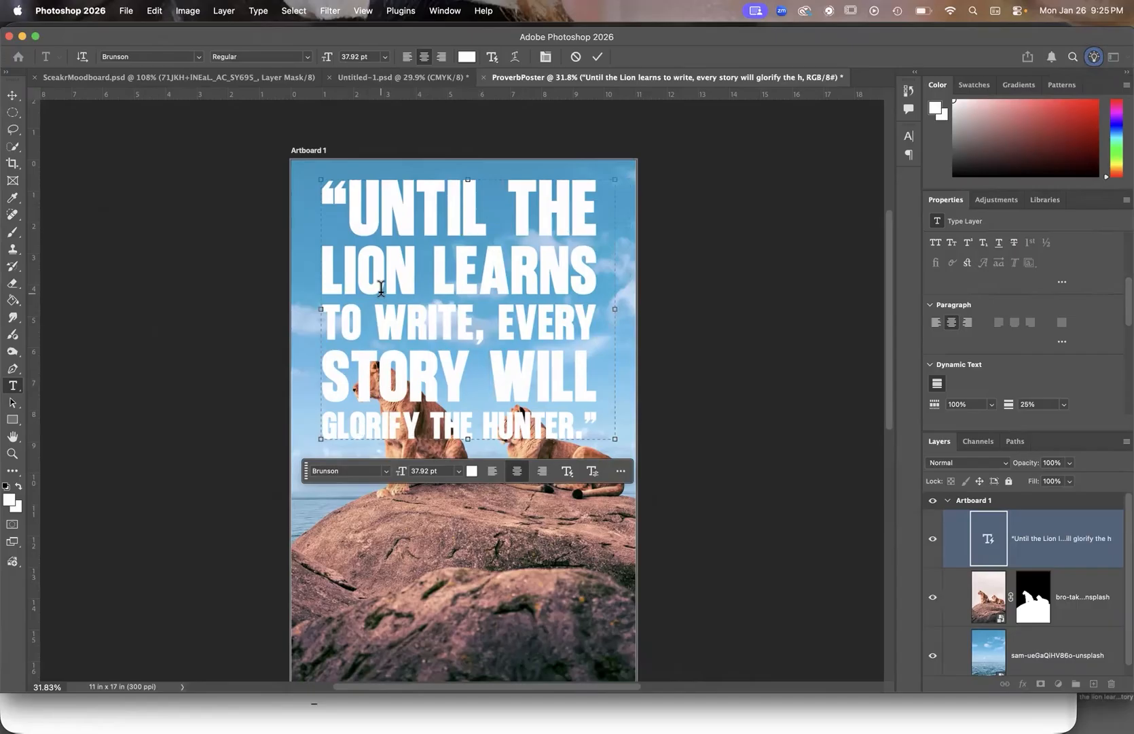
Step: Replace the space before "the hunter" with a line break
left_click(427, 420)
key("BackSpace")
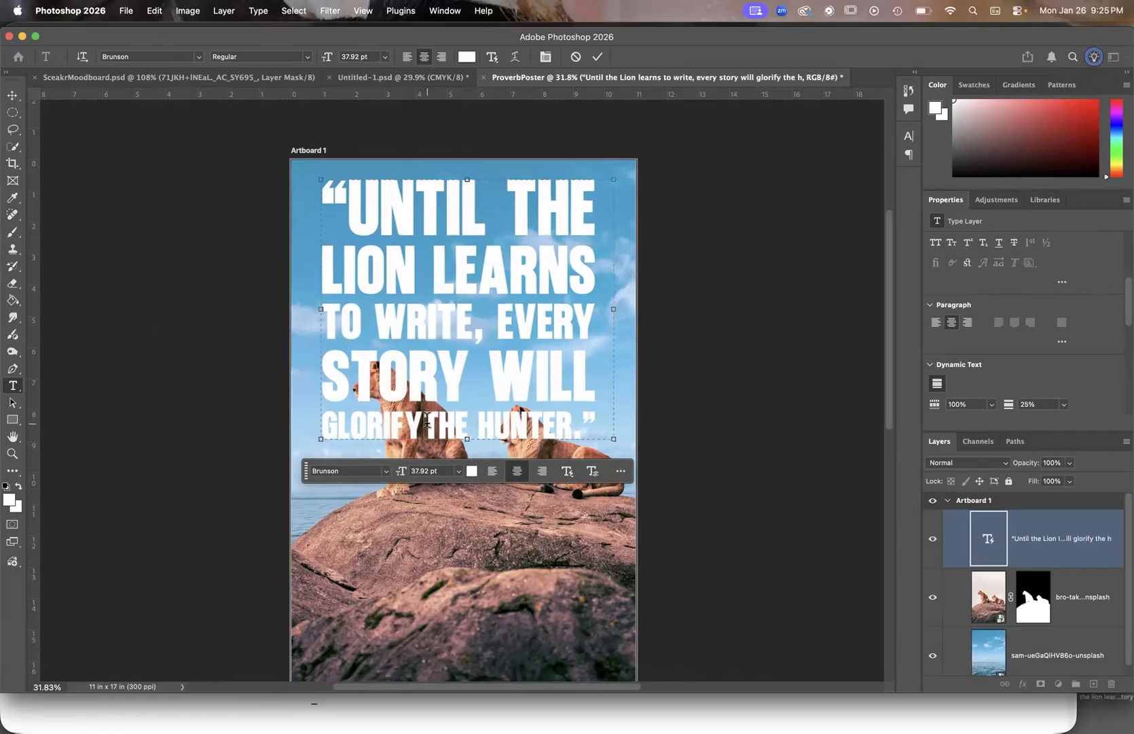
key("Return")
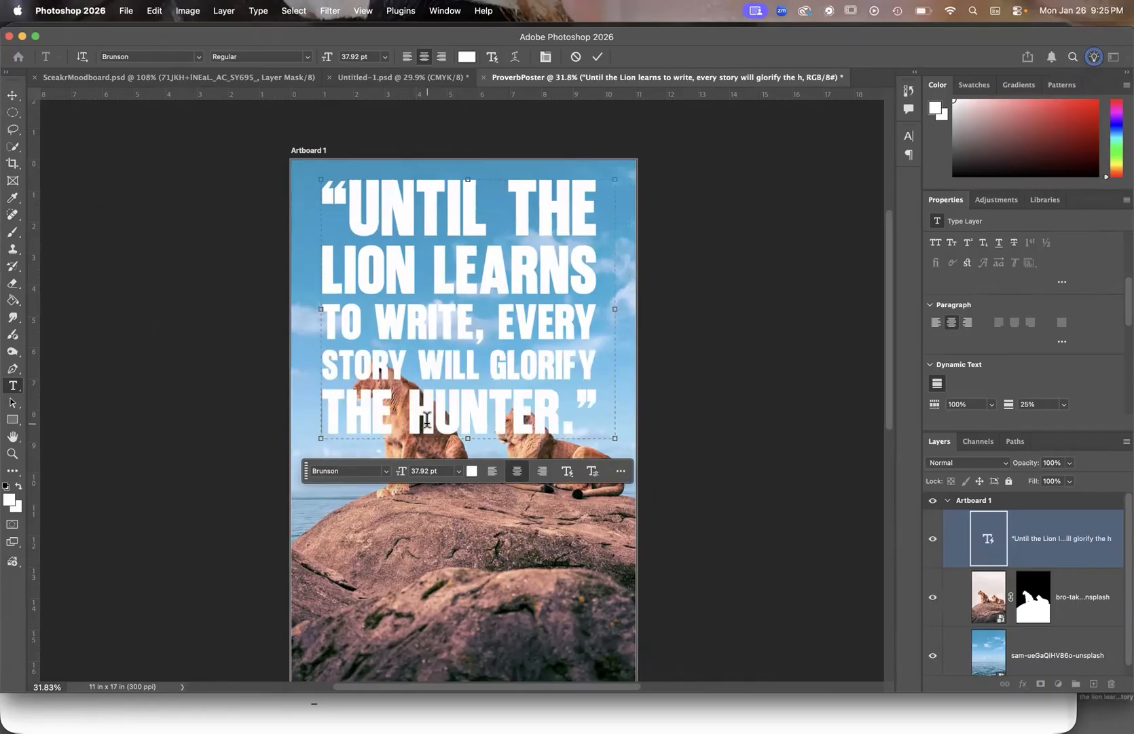
Step: Insert line breaks before the first "the" and before "learns" in the proverb
left_click(507, 202)
key("Return")
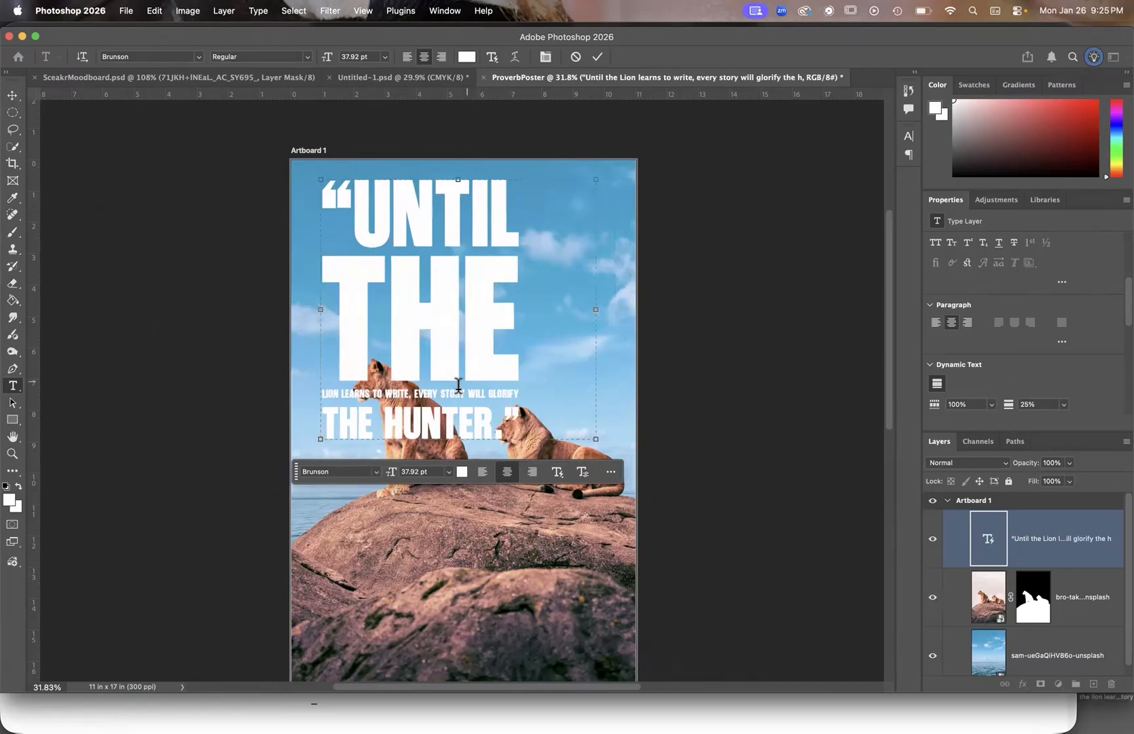
left_click(361, 400)
key("Return")
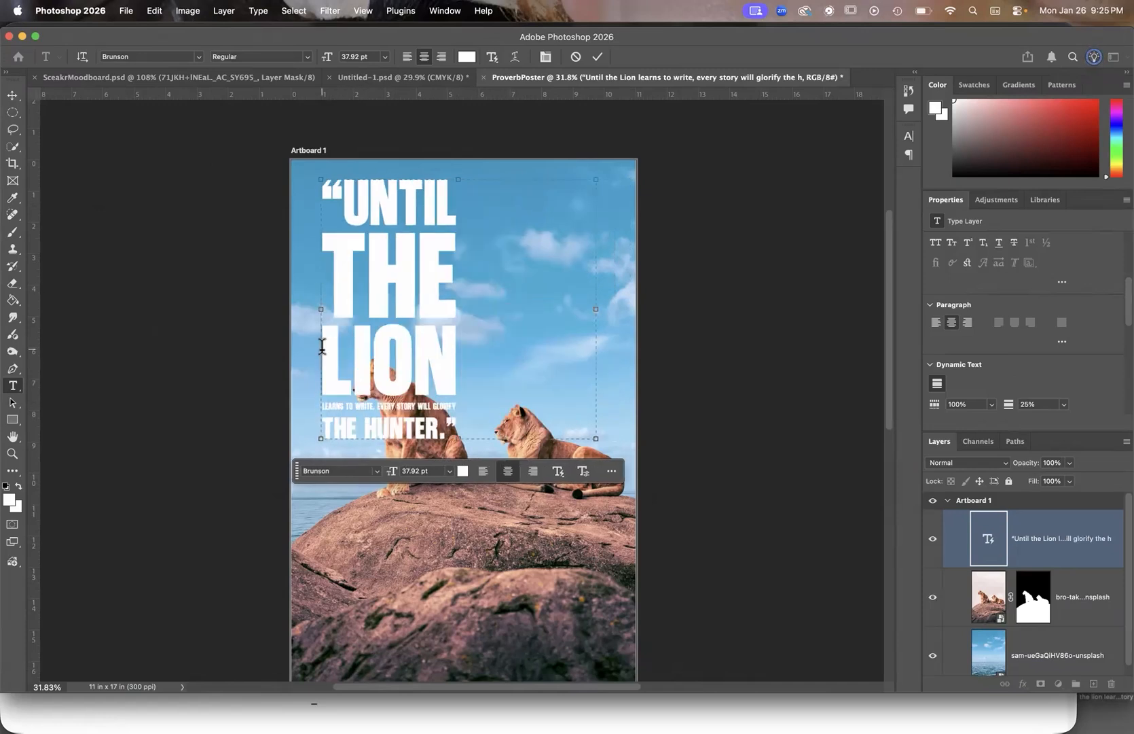
Step: Remove the line breaks before "Lion" and before the first "the" so the opening line reads "Until the Lion"
key("BackSpace")
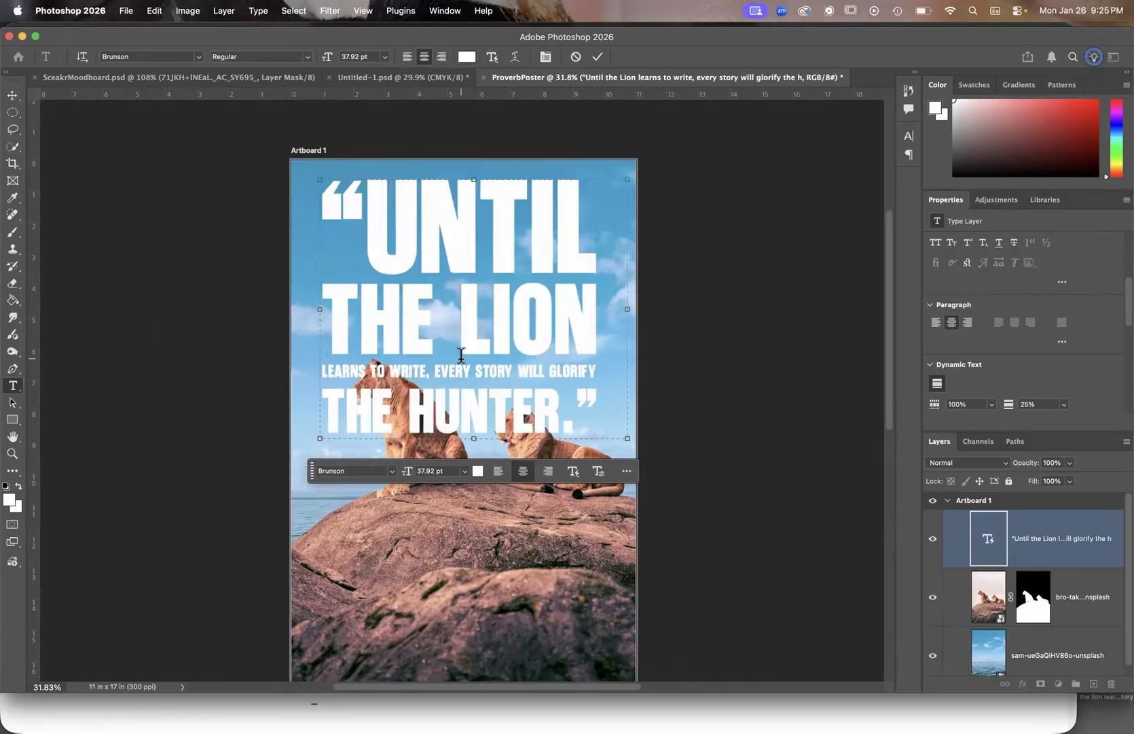
scroll(461, 354, "down", 1)
scroll(469, 329, "up", 1)
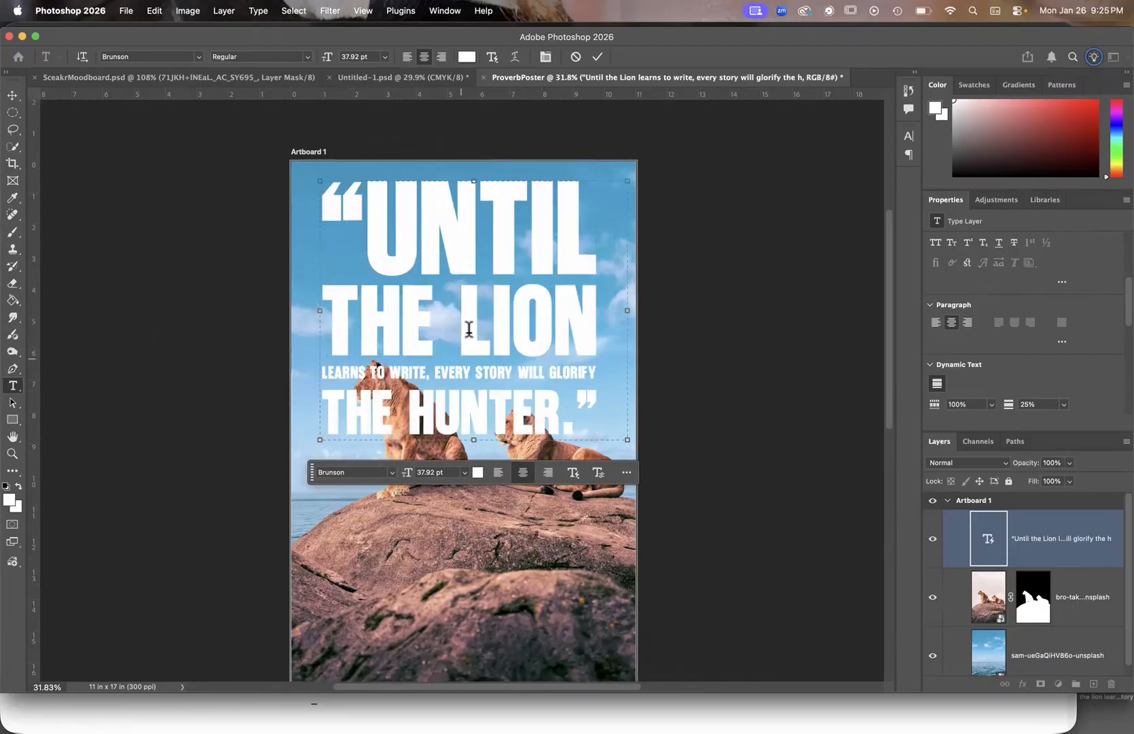
left_click_drag(586, 237, 316, 221)
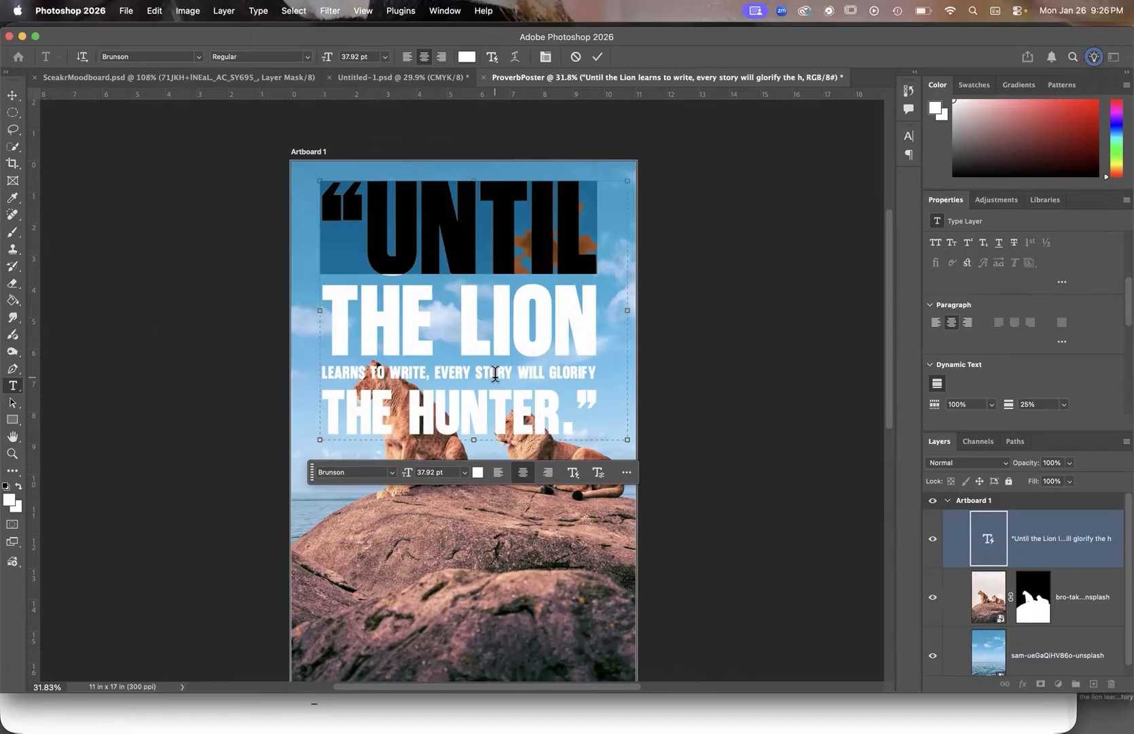
left_click(583, 221)
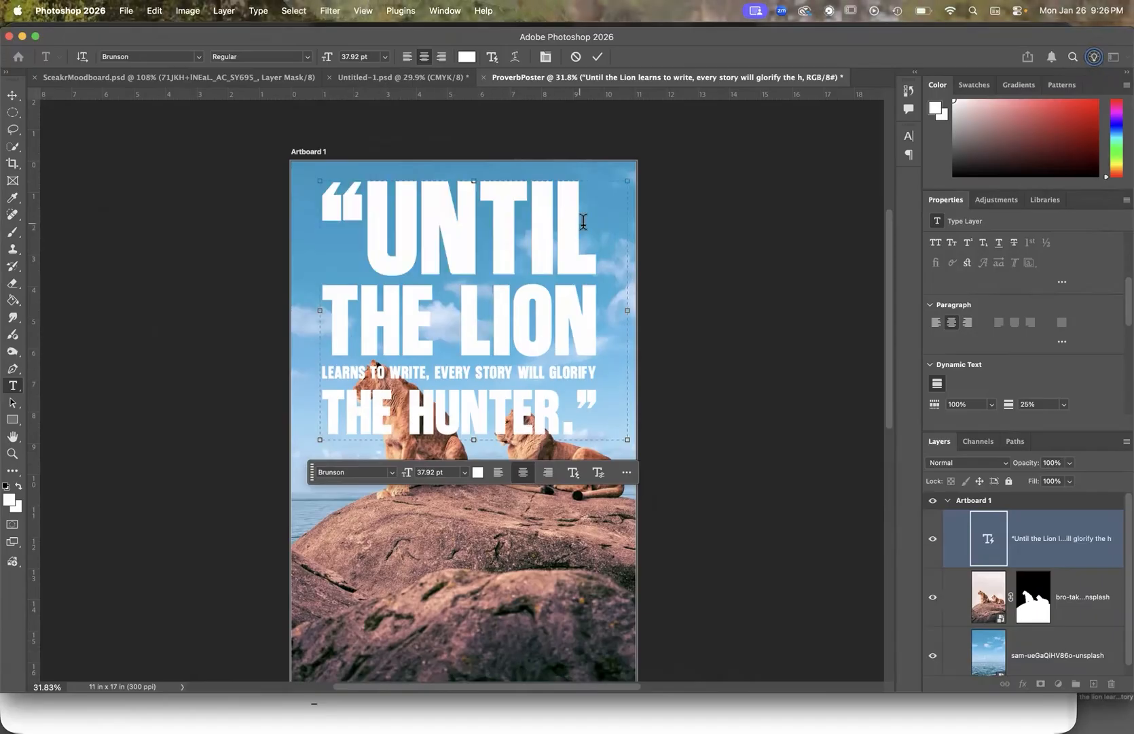
left_click_drag(583, 221, 313, 235)
left_click(327, 297)
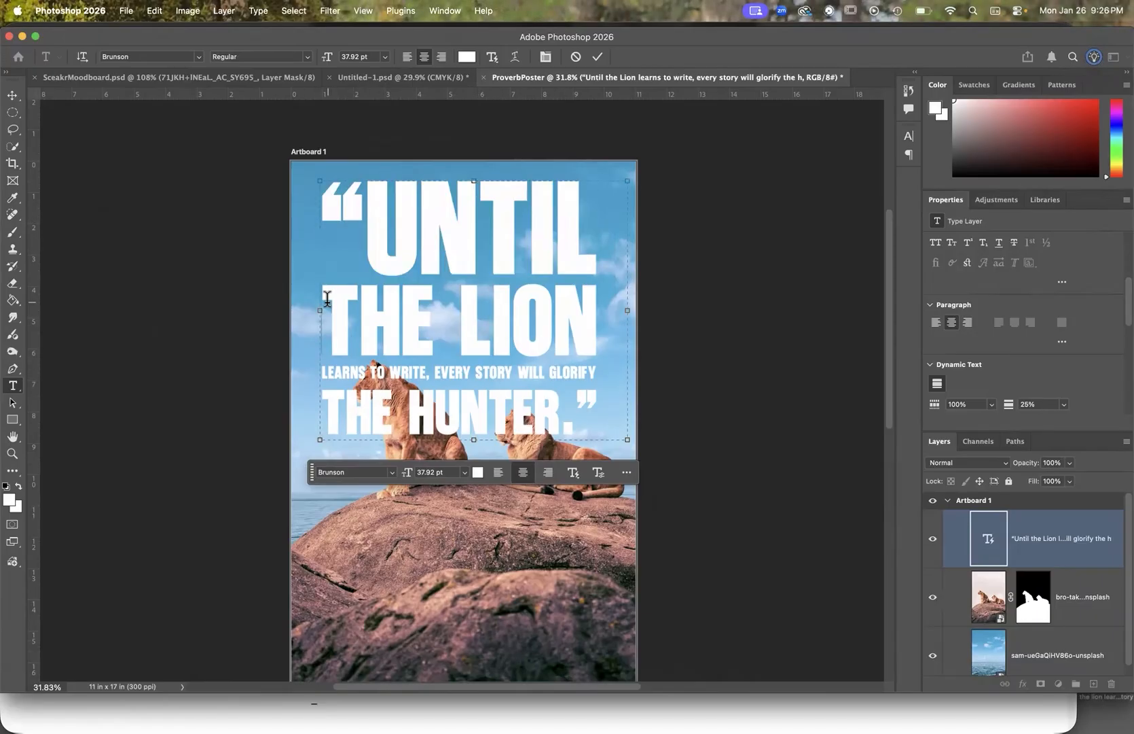
key("BackSpace")
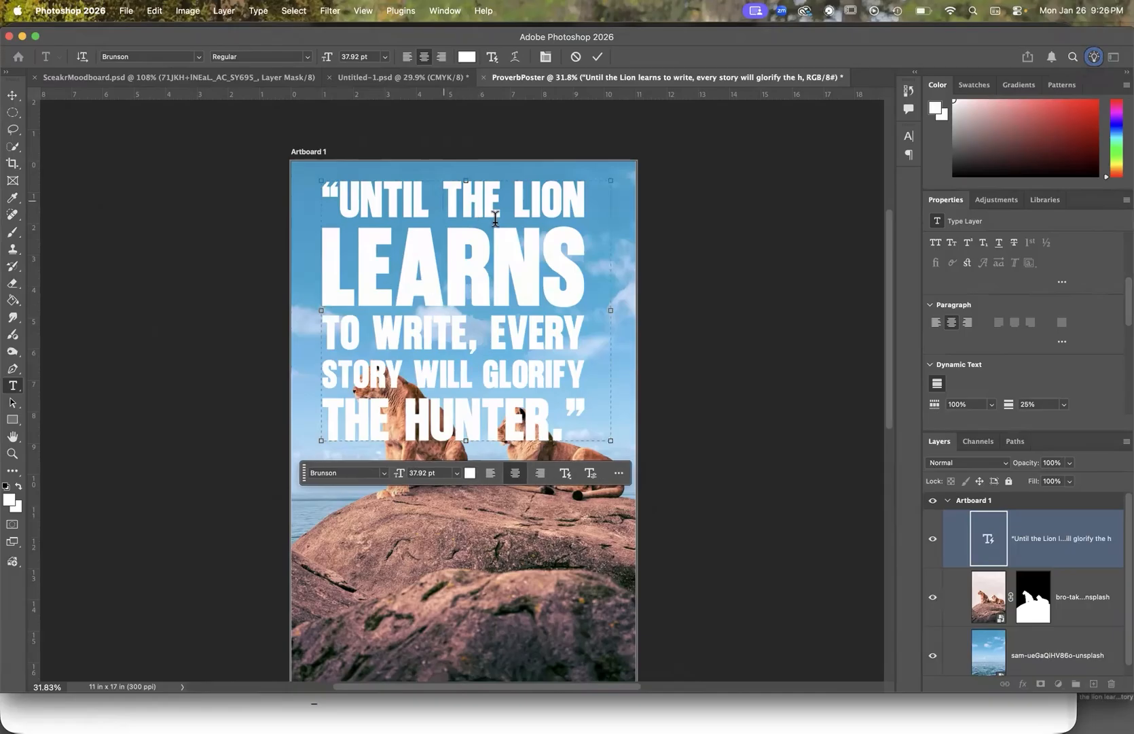
Step: Replace the spacing between "learns" and "to" with a line break
left_click(326, 326)
key("BackSpace")
key("BackSpace")
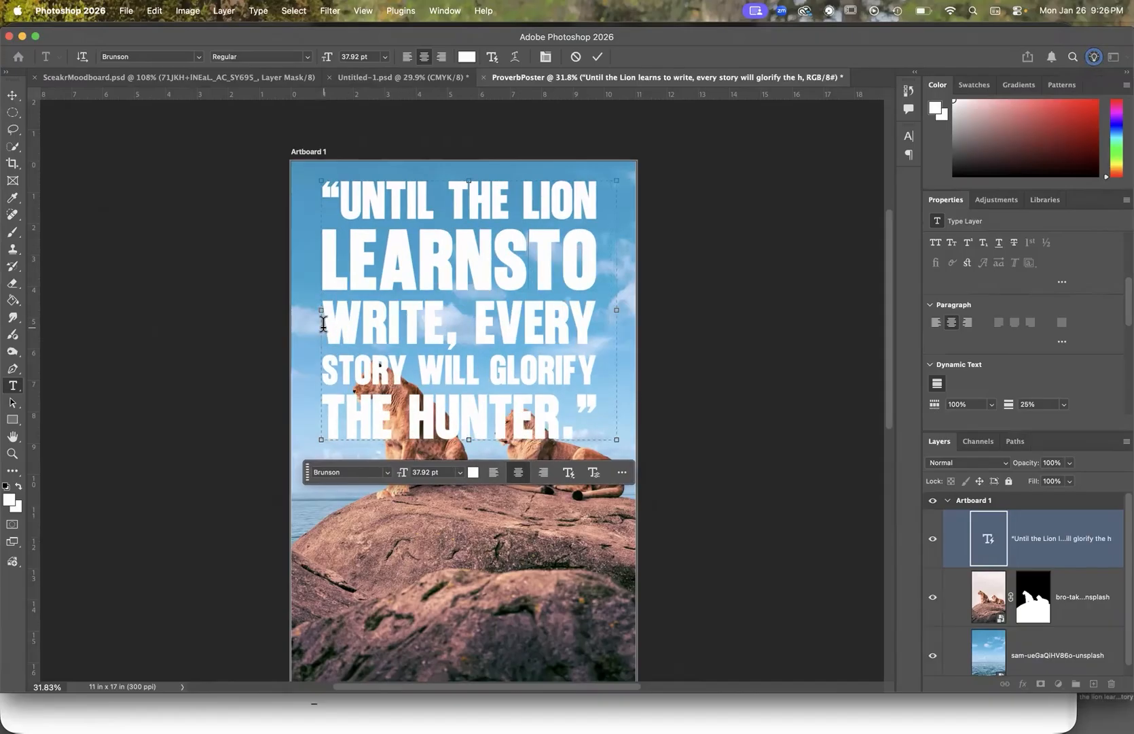
key("Return")
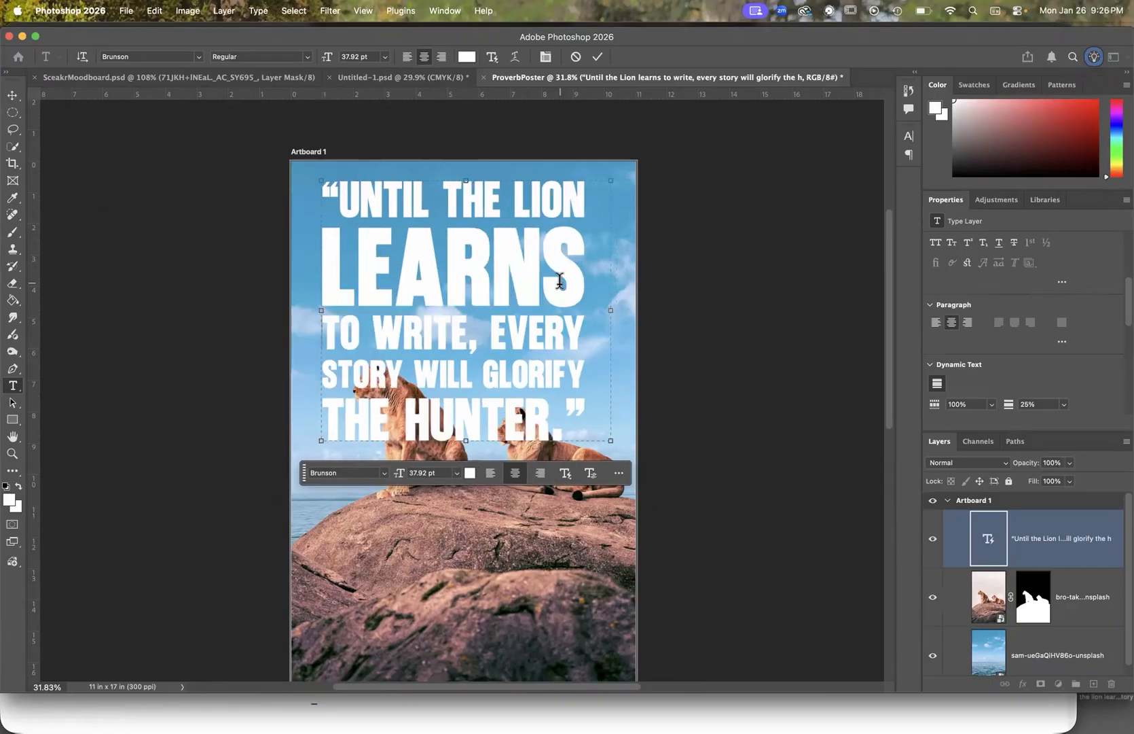
Step: Commit the proverb text edit and nudge the text block slightly up and left
scroll(558, 327, "up", 1)
left_click(598, 58)
key("v")
mouse_move(496, 311)
left_mouse_down()
mouse_move(510, 305)
mouse_move(492, 304)
left_mouse_up()
Step: Try adjusting the width of the proverb text box, commit it, and shift the block right to centre it on the artboard
scroll(504, 285, "down", 2)
double_click(504, 272)
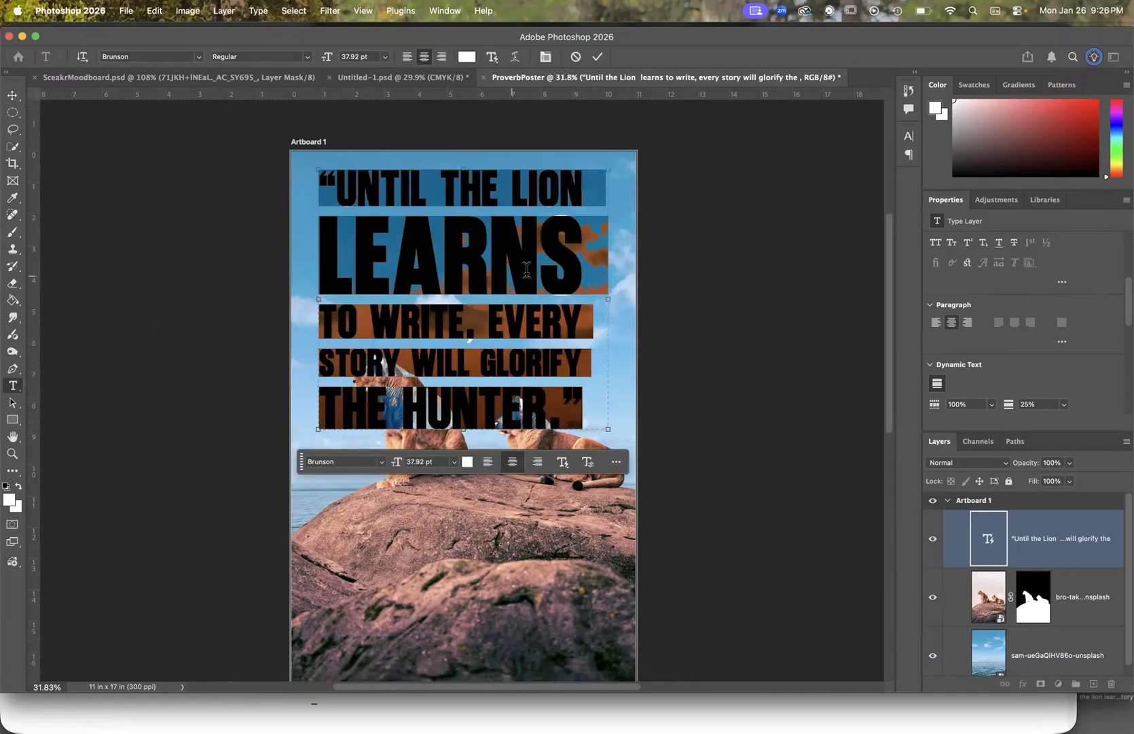
mouse_move(605, 298)
left_mouse_down()
mouse_move(626, 299)
mouse_move(607, 300)
left_mouse_up()
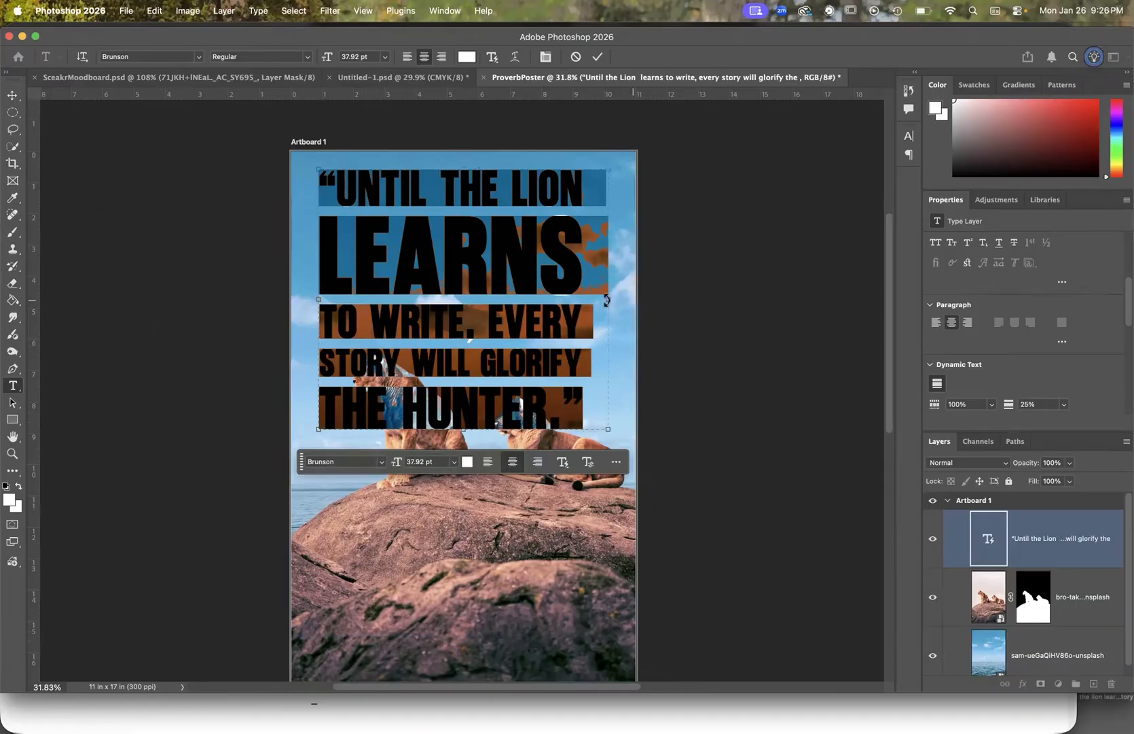
left_click_drag(319, 309, 293, 304)
mouse_move(586, 298)
left_mouse_down()
mouse_move(625, 295)
mouse_move(585, 299)
left_mouse_up()
left_click(597, 58)
key("v")
left_click_drag(443, 235, 493, 233)
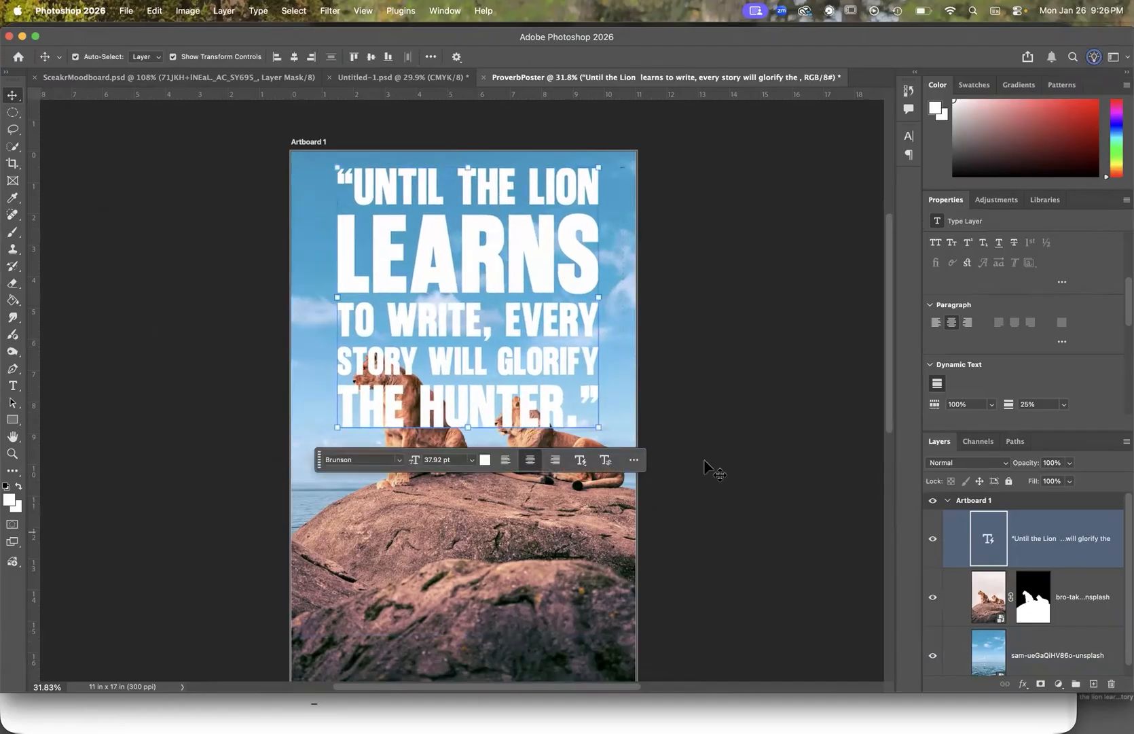
Step: Move the proverb text layer below the masked lioness layer and deselect it
scroll(1034, 540, "down", 1)
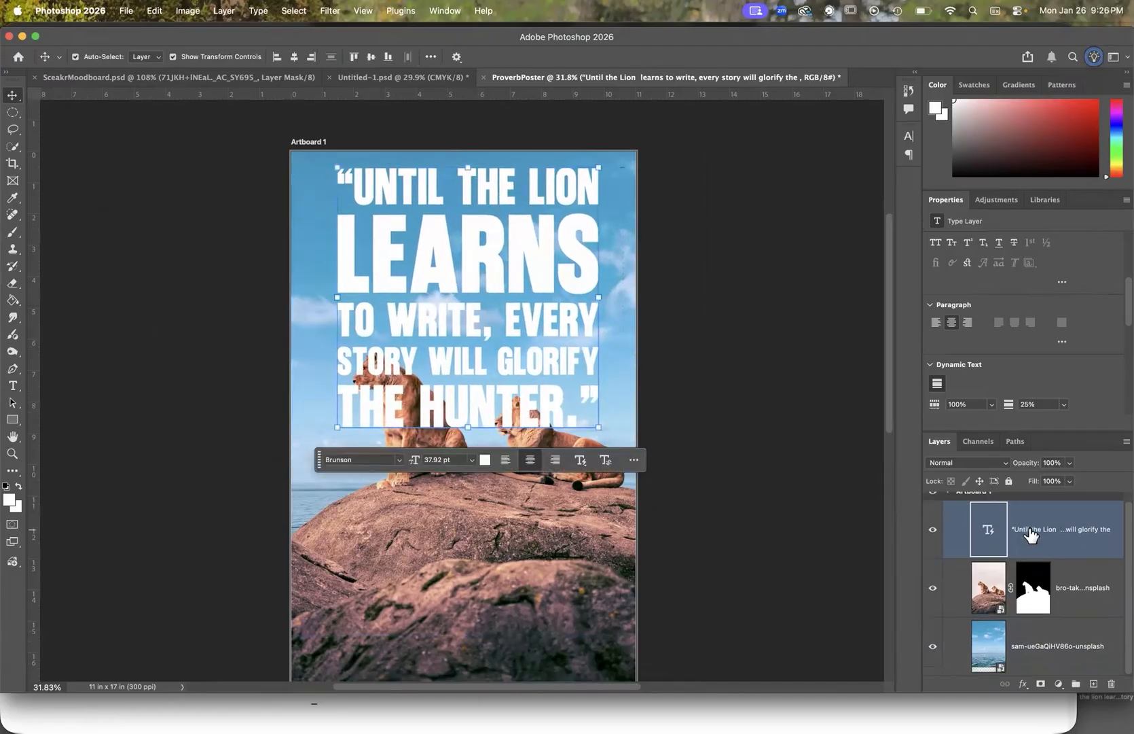
left_click_drag(1043, 529, 1043, 610)
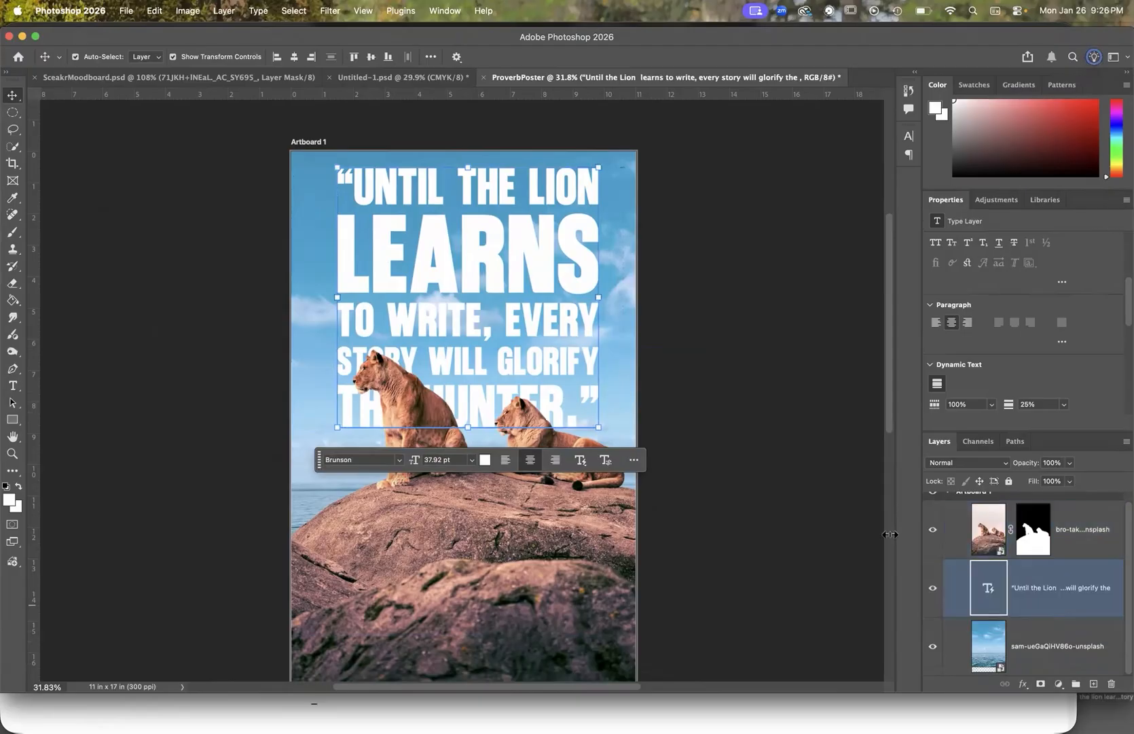
left_click(720, 347)
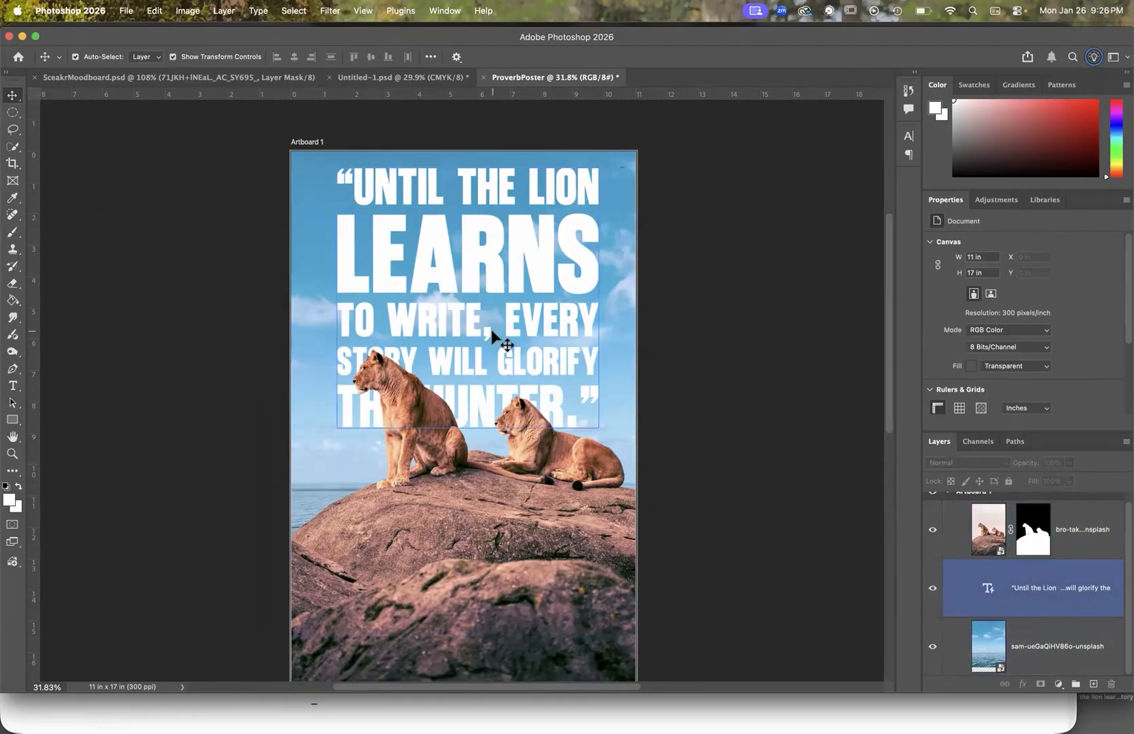
Step: Shift the proverb block left, try removing the line break before "learns", and undo that text edit
left_click_drag(453, 266, 427, 270)
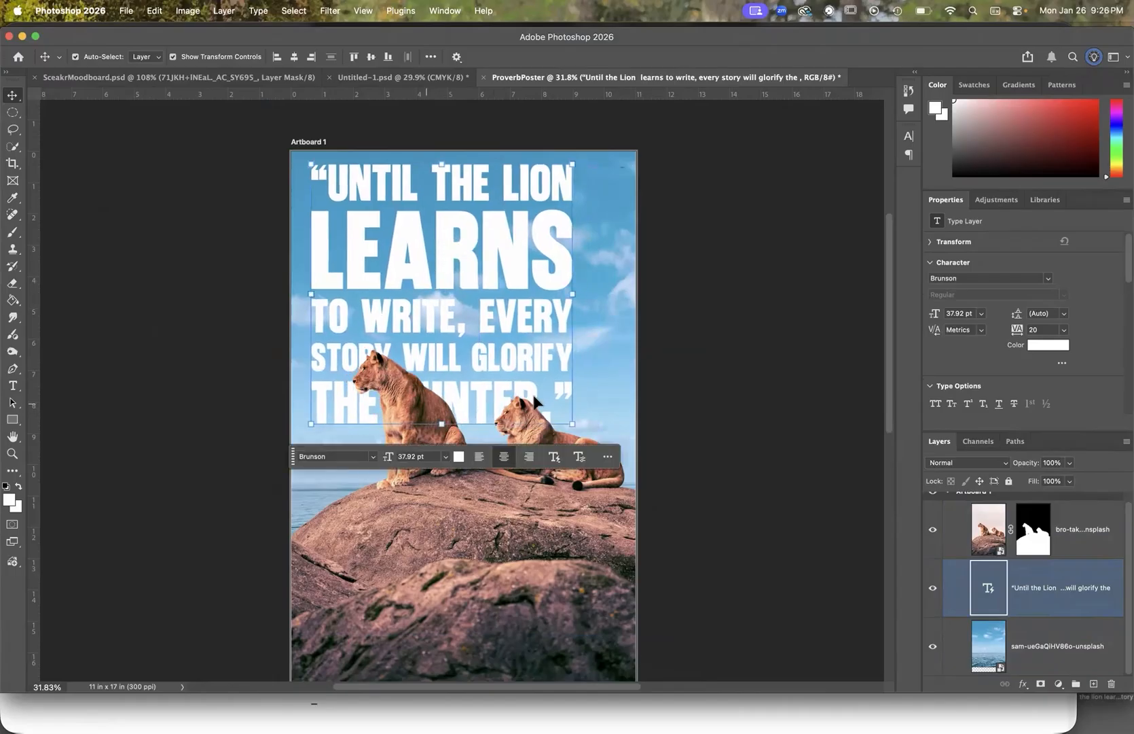
double_click(490, 258)
mouse_move(608, 292)
left_mouse_down()
mouse_move(636, 292)
mouse_move(608, 293)
left_mouse_up()
double_click(507, 242)
left_click(326, 247)
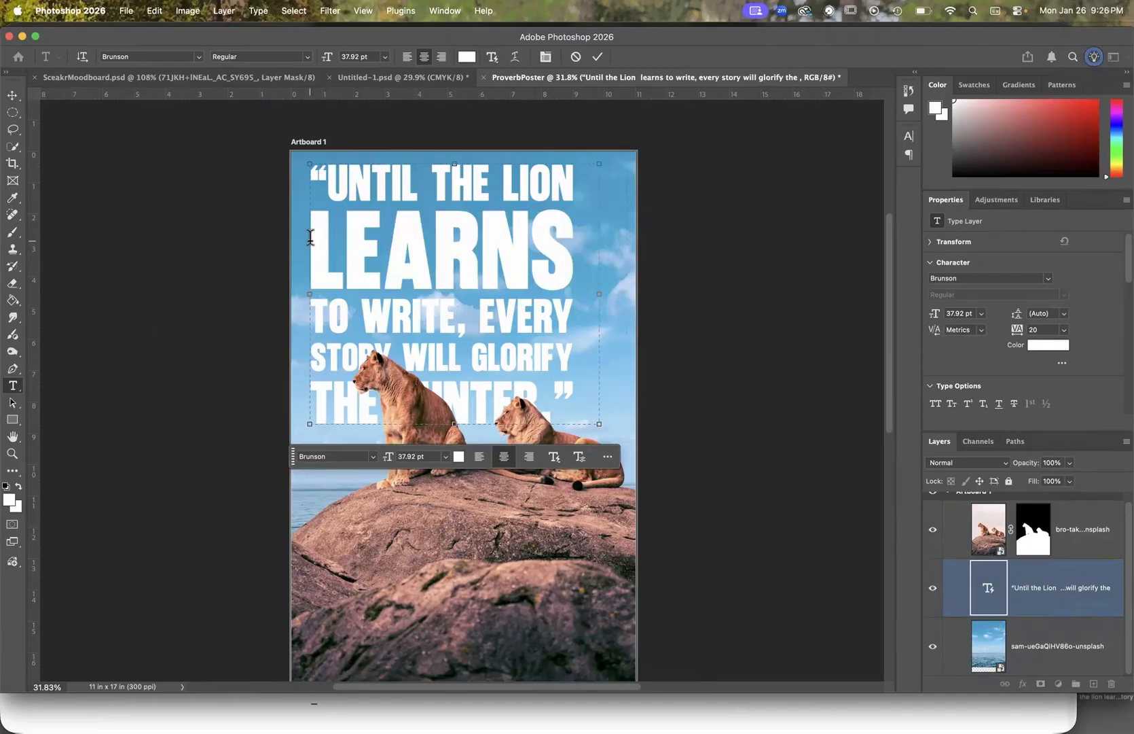
key("BackSpace")
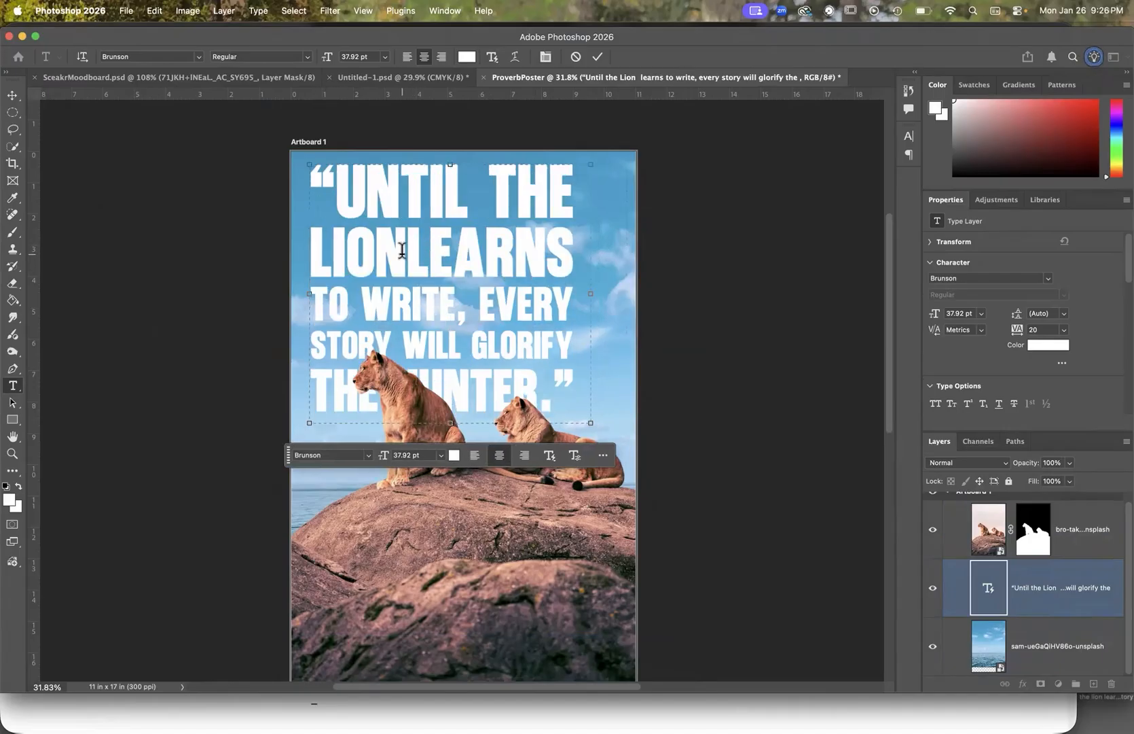
key("super+z")
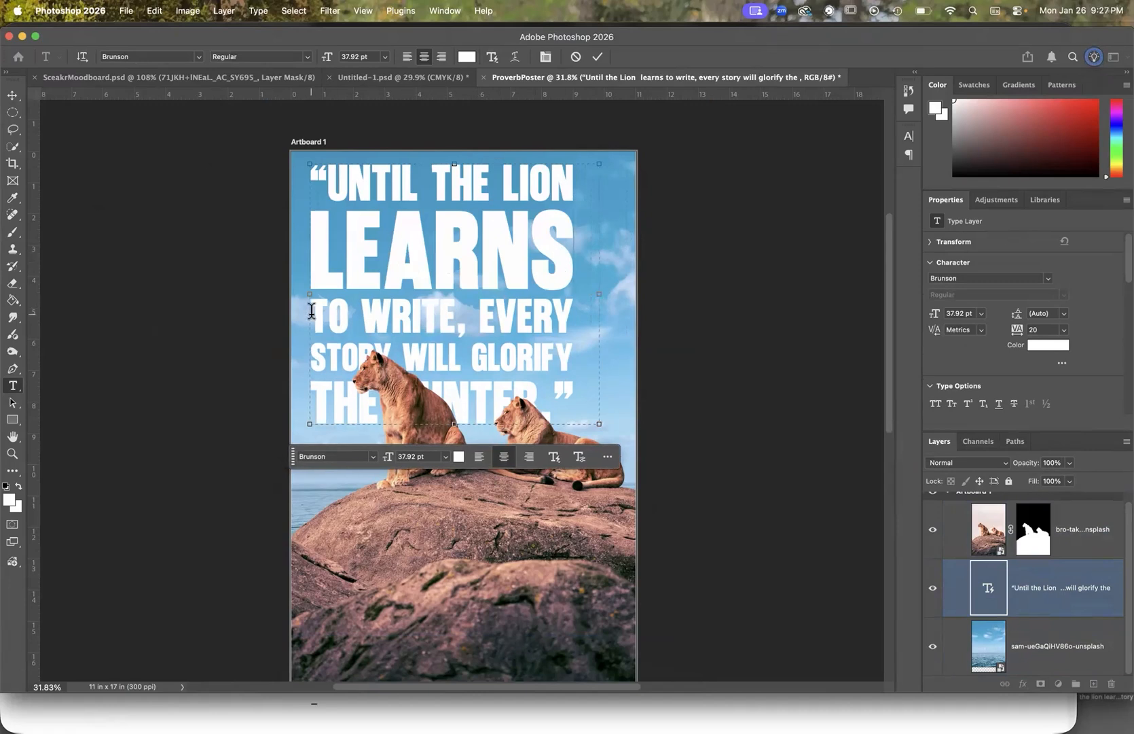
Step: Insert a line break before "every", commit the text, and shift the block slightly right
left_click(480, 314)
key("Return")
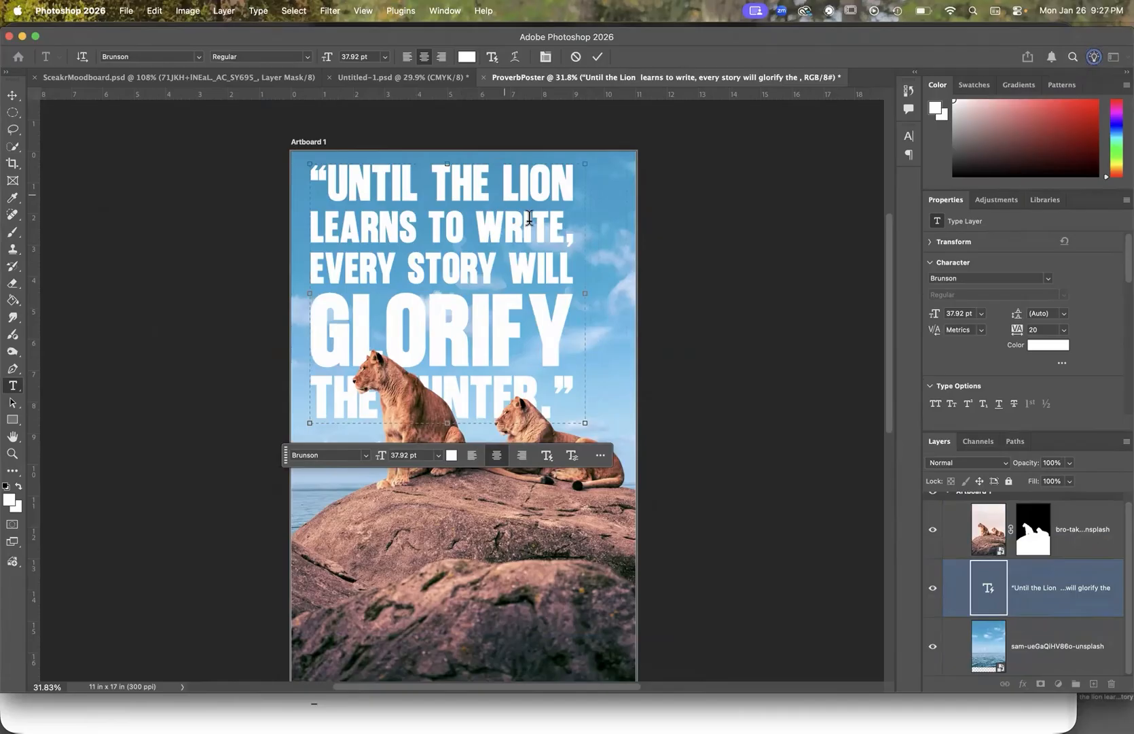
left_click(600, 57)
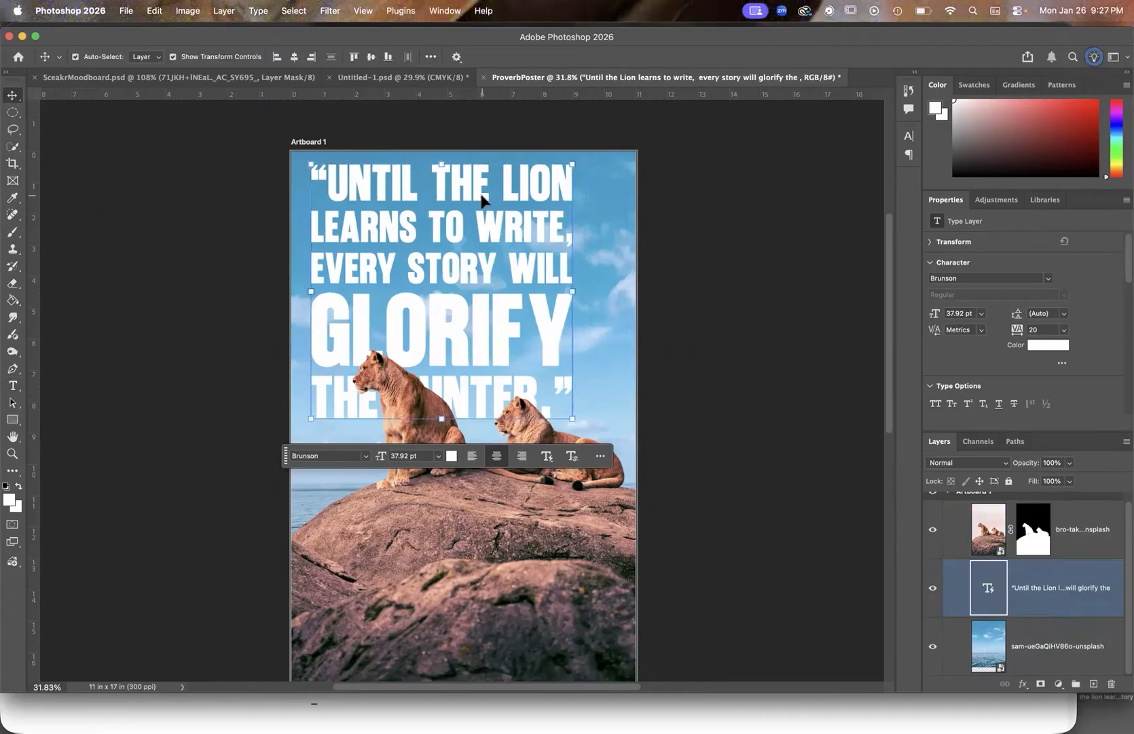
left_click_drag(436, 223, 460, 258)
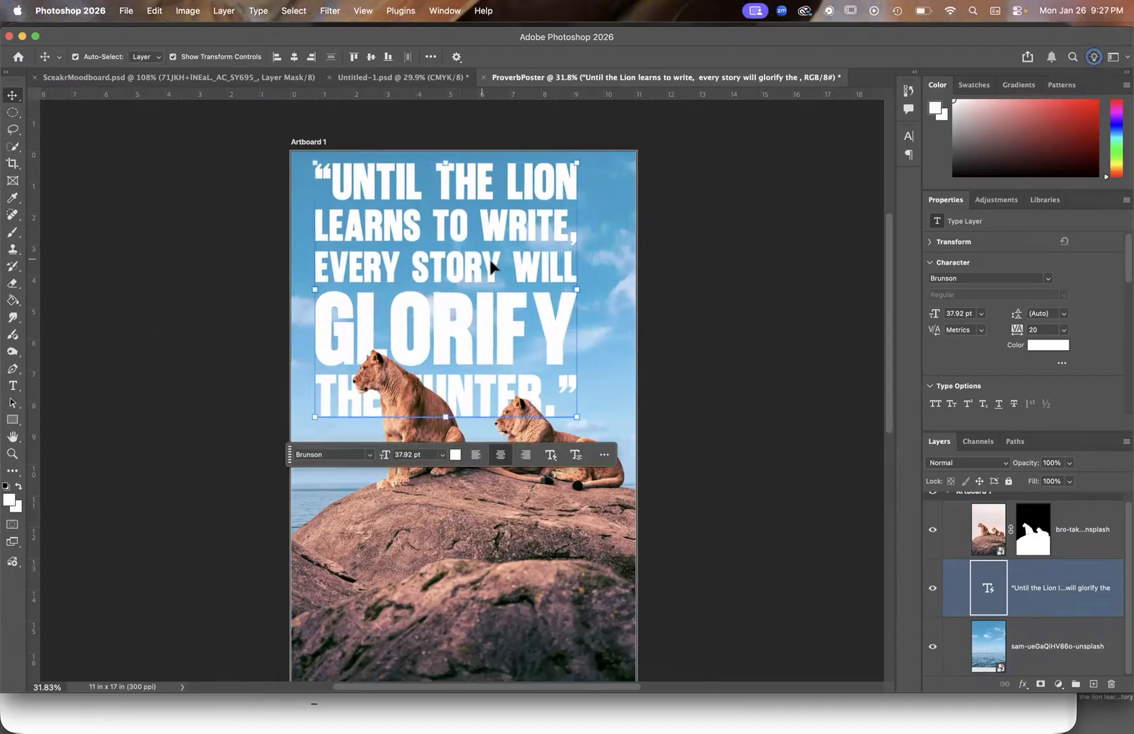
Step: Widen the proverb text box past the artboard's right edge so the text reflows onto four lines, and commit it
double_click(491, 261)
left_click(530, 265)
left_click_drag(591, 298, 674, 280)
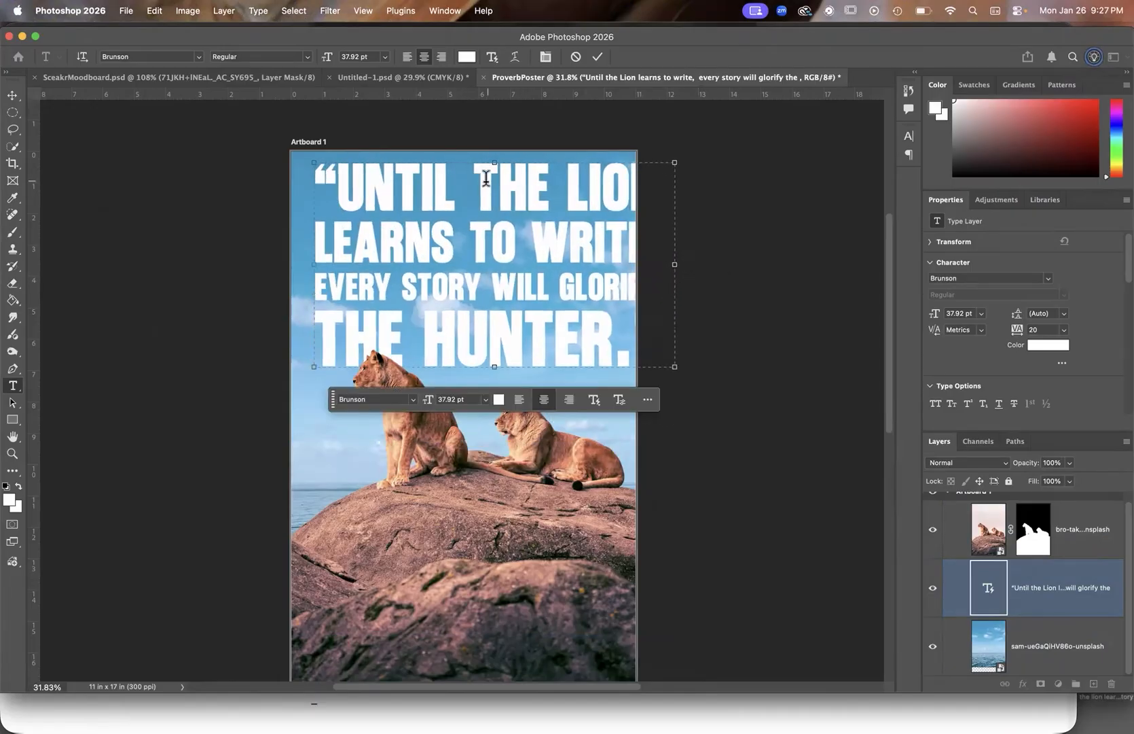
key("super+Return")
key("v")
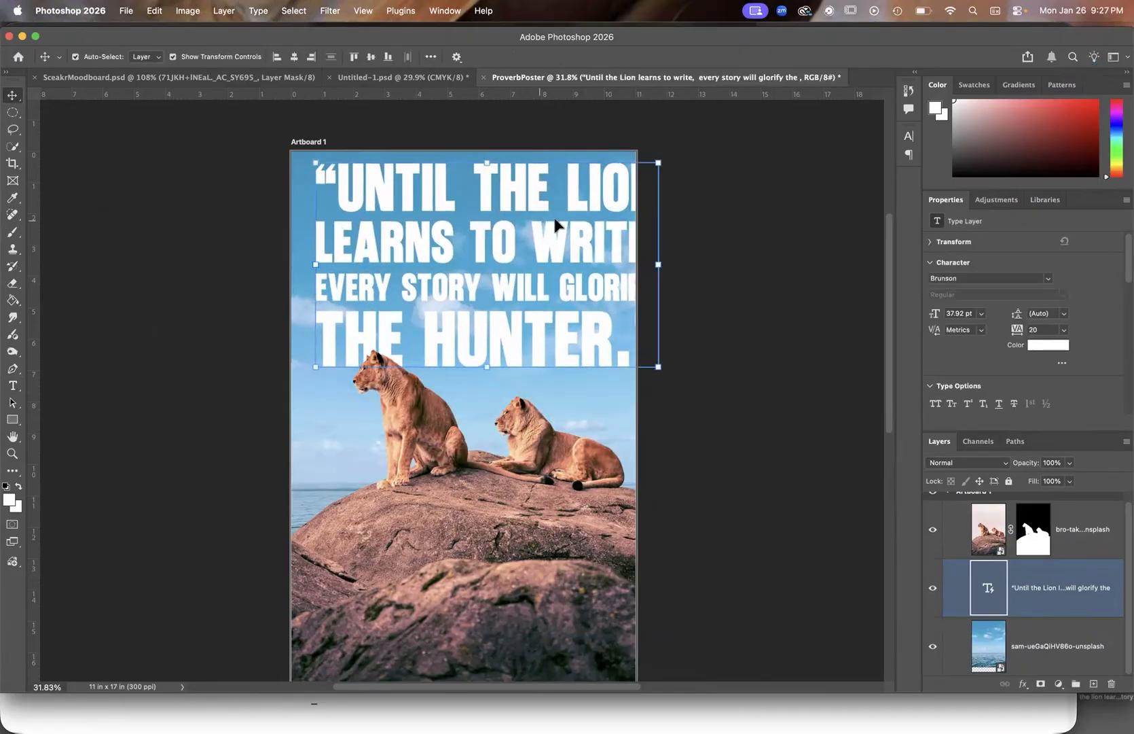
Step: Scale the proverb text block to 89.71% so it fits inside the artboard, and position it above the lionesses
key("super+t")
left_click_drag(658, 366, 624, 346)
mouse_move(529, 235)
left_mouse_down()
mouse_move(509, 230)
mouse_move(515, 238)
left_mouse_up()
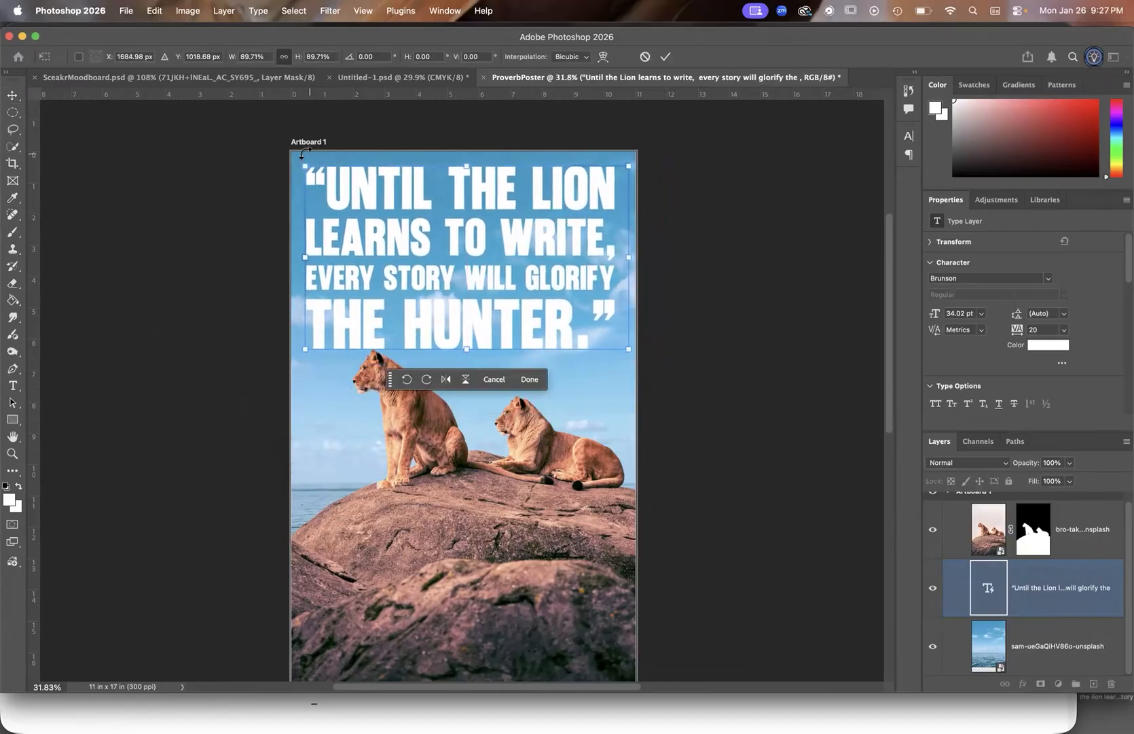
mouse_move(551, 237)
left_mouse_down()
mouse_move(547, 253)
mouse_move(547, 235)
left_mouse_up()
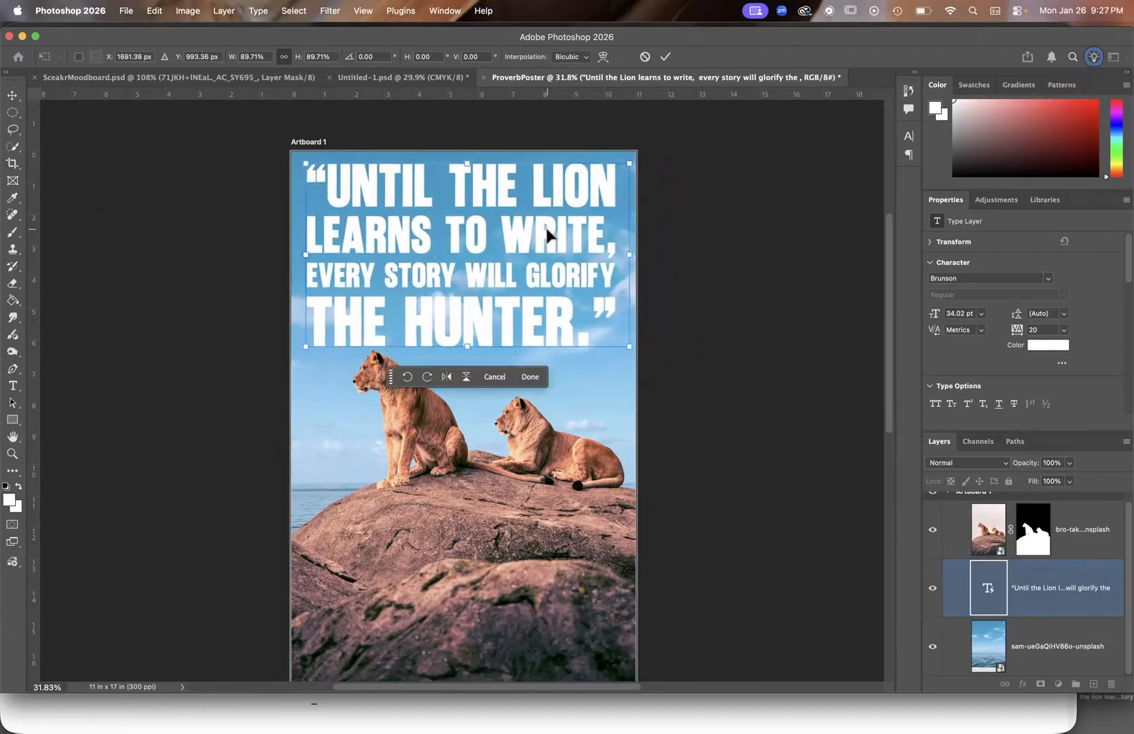
key("Return")
Step: Reshape the proverb text box narrower and taller so the text reflows onto five lines, and shift the block right toward the artboard's centre
double_click(530, 294)
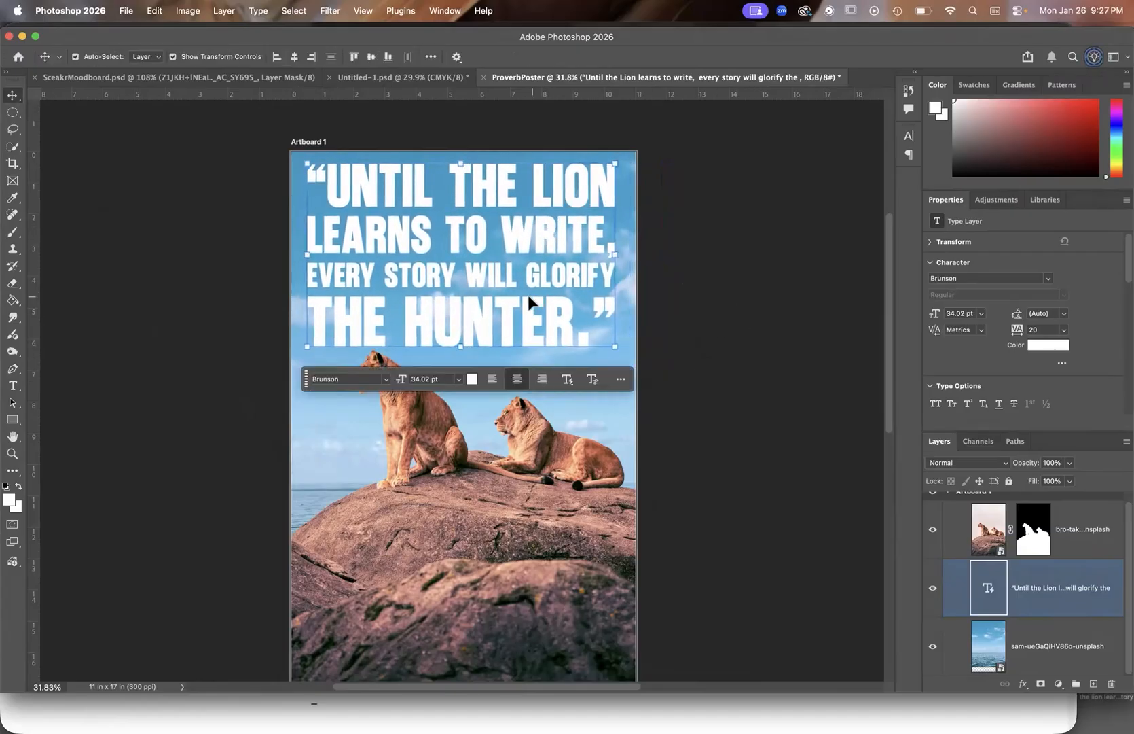
left_click_drag(467, 349, 466, 407)
key("Escape")
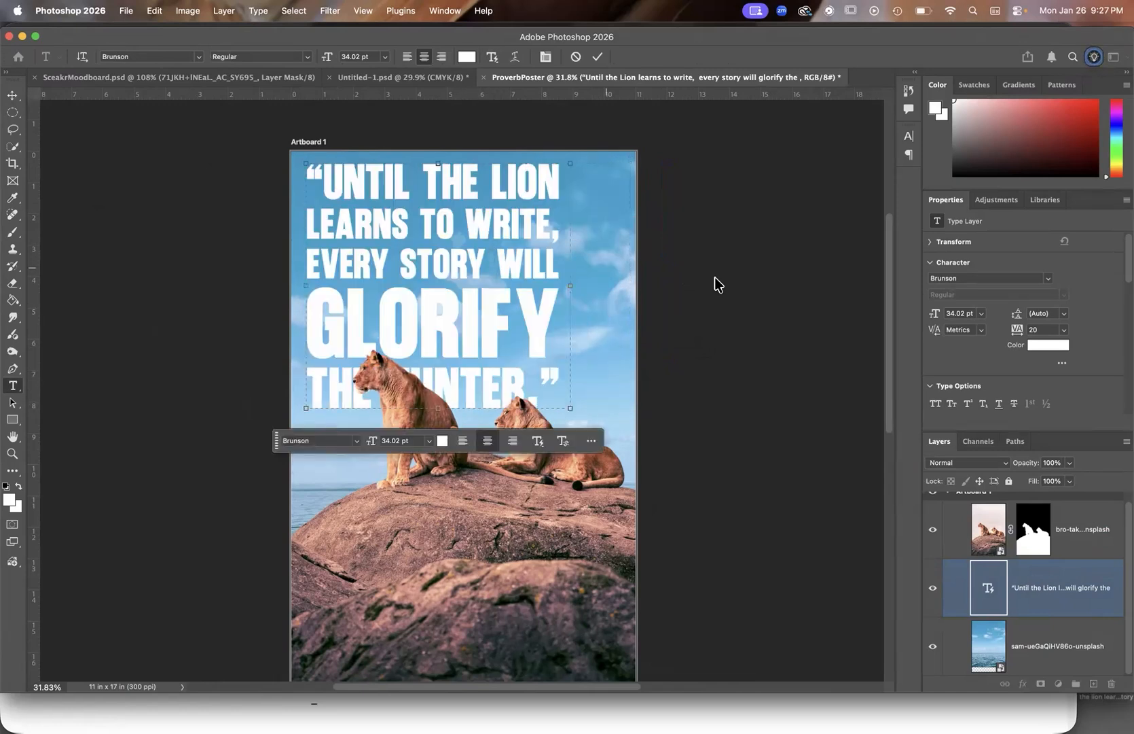
key("v")
left_click_drag(454, 221, 482, 220)
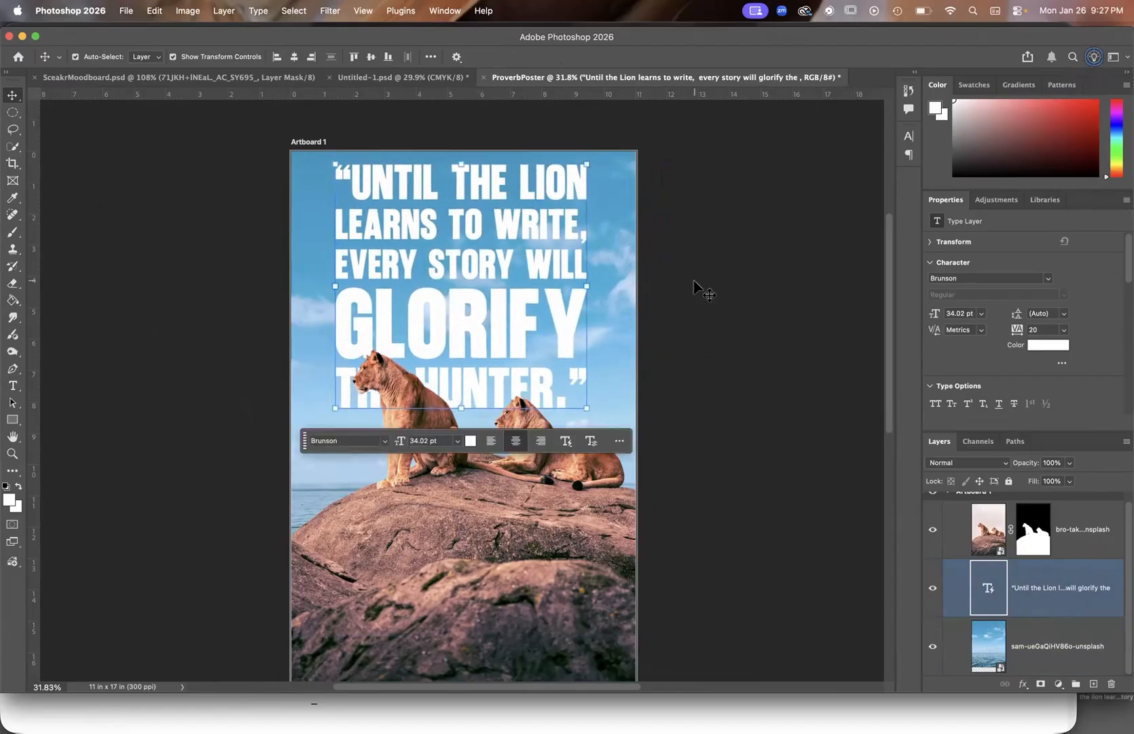
Step: Select all of the proverb text and reduce its leading to 0 pt
left_click(591, 441)
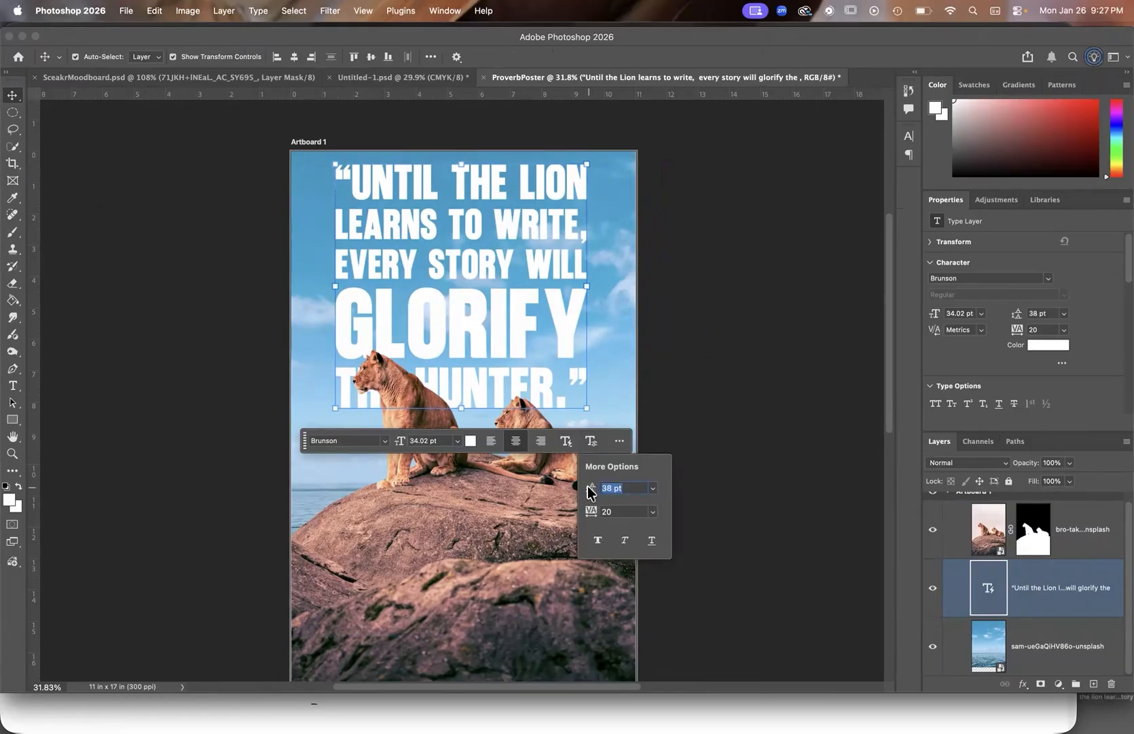
left_click_drag(591, 492, 648, 490)
double_click(447, 329)
triple_click(446, 329)
left_click_drag(339, 174, 592, 424)
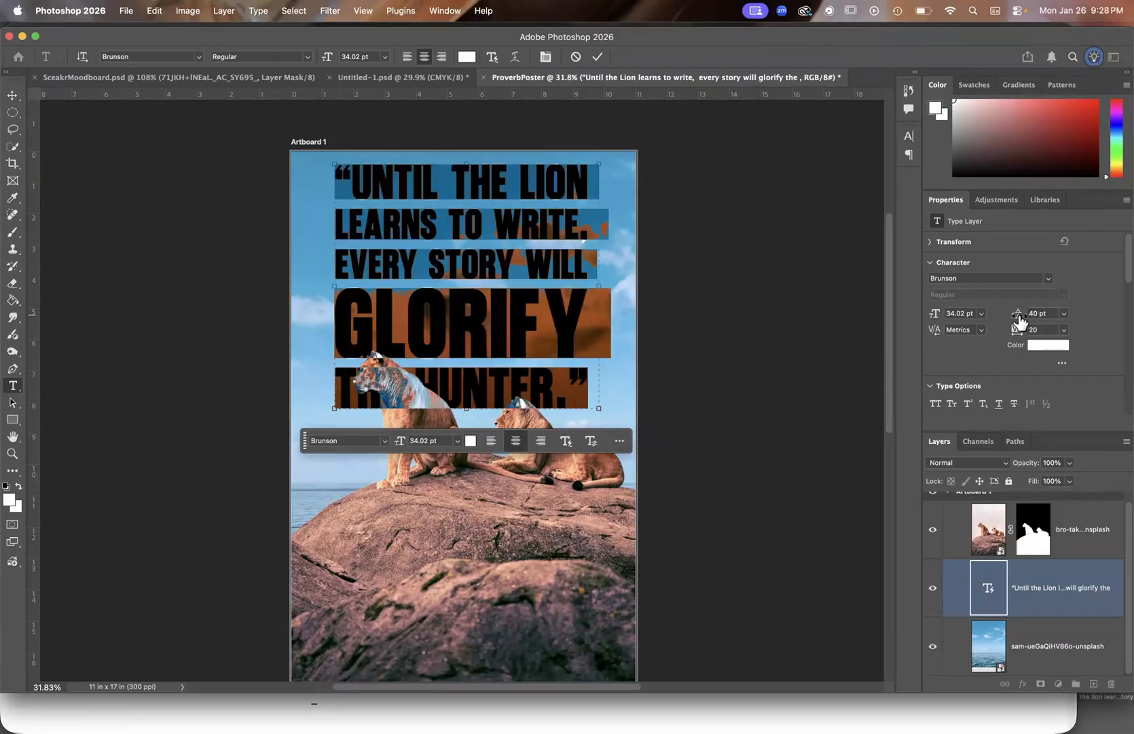
left_click_drag(1017, 318, 1014, 322)
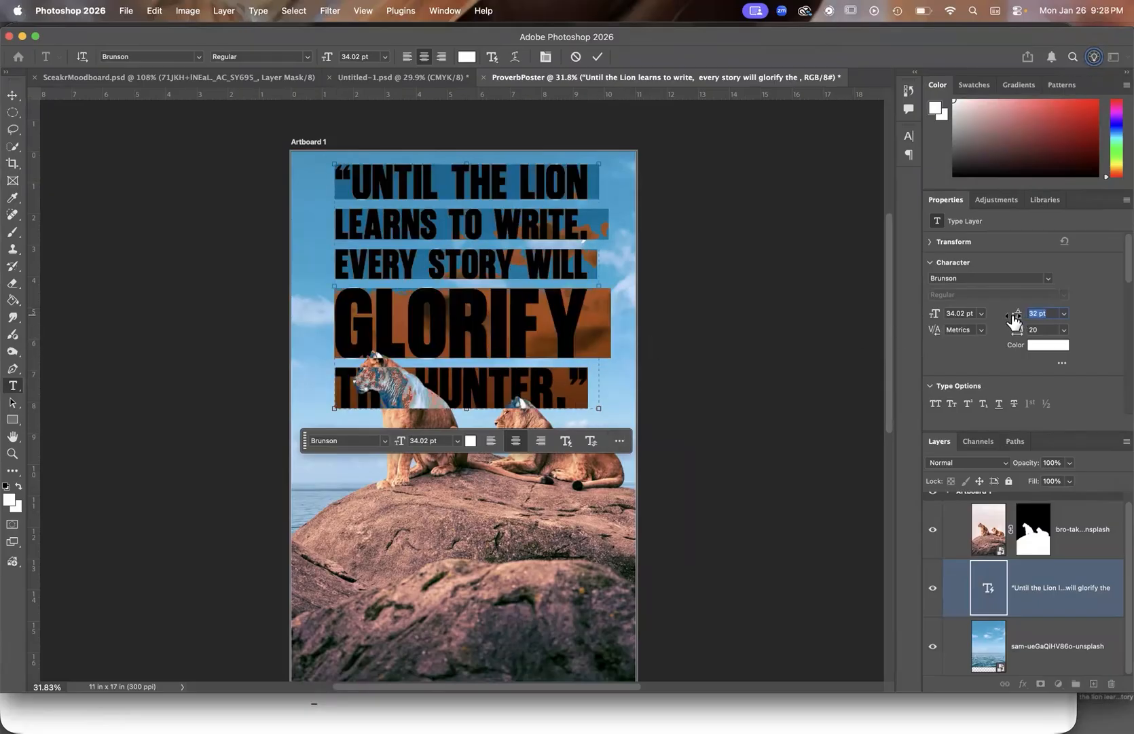
left_click(1064, 313)
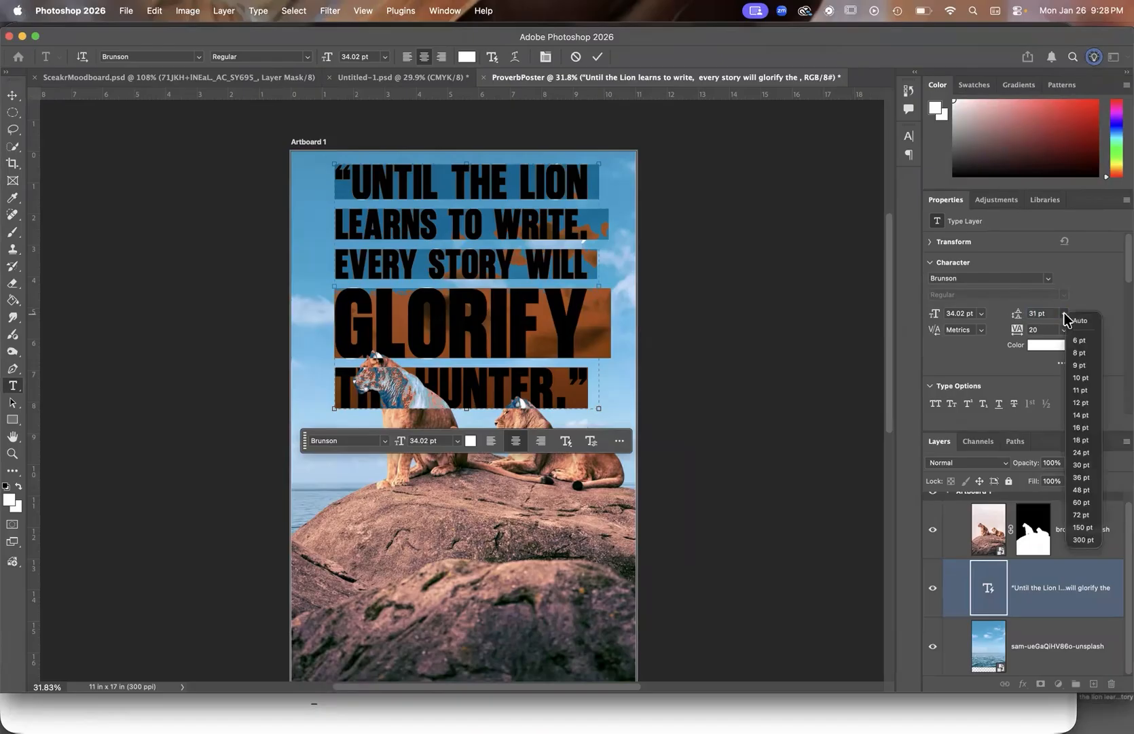
left_click(1082, 378)
left_click_drag(1016, 314, 1011, 321)
Step: Turn the proverb's Block dynamic text style off and back on, and reselect all the text without editing it
left_click(492, 57)
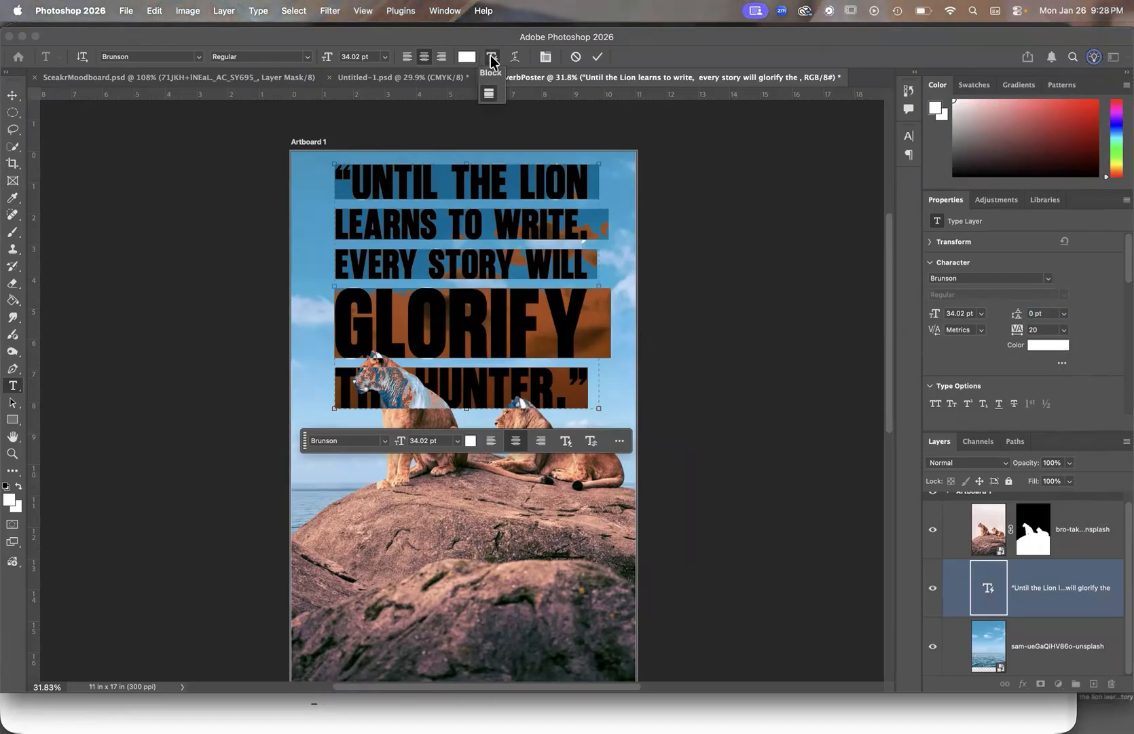
left_click(490, 95)
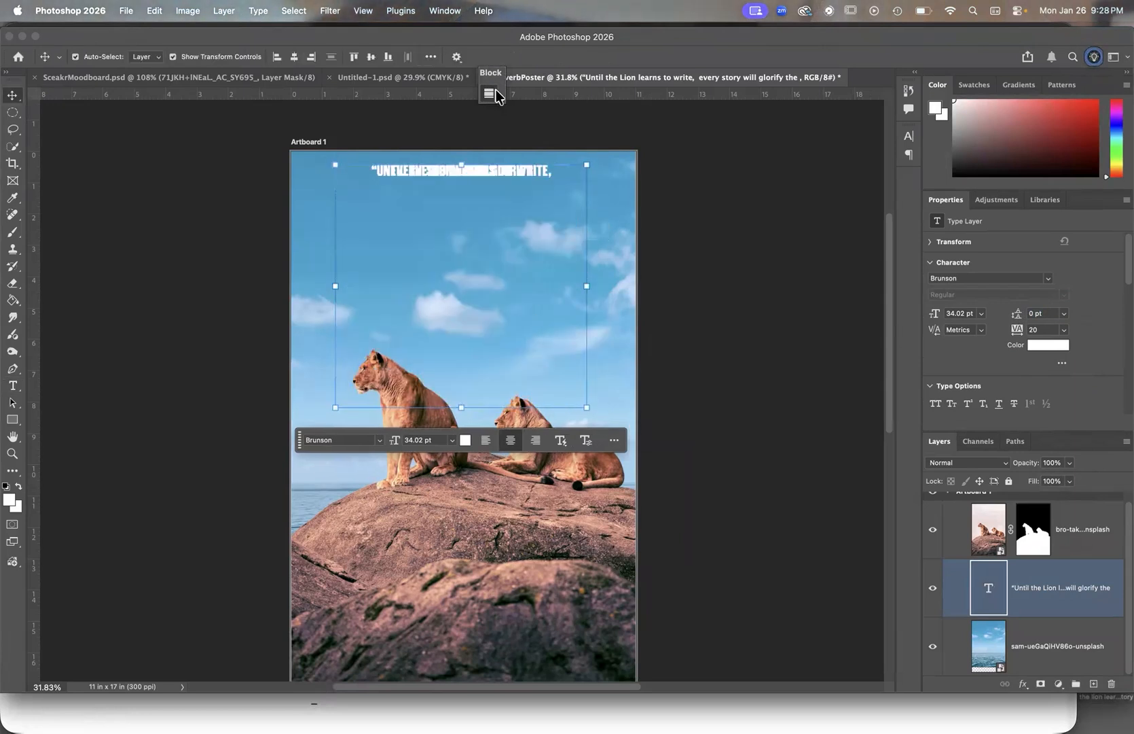
left_click(490, 95)
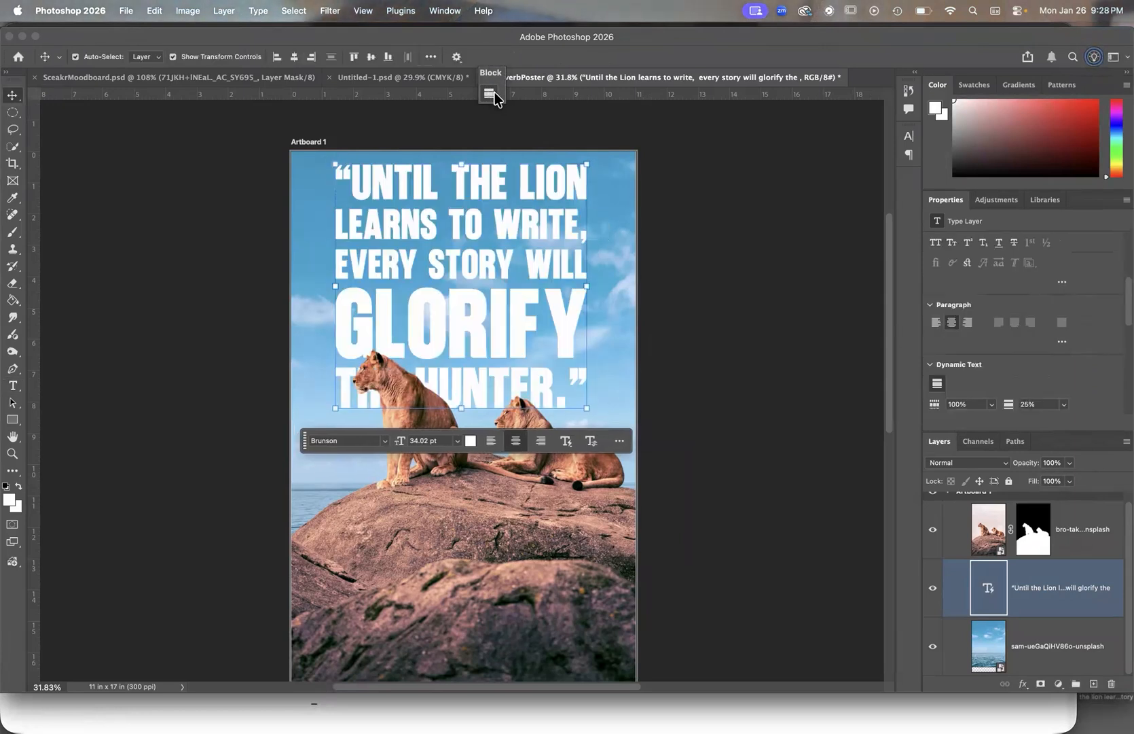
left_click(732, 339)
double_click(527, 281)
key("super+a")
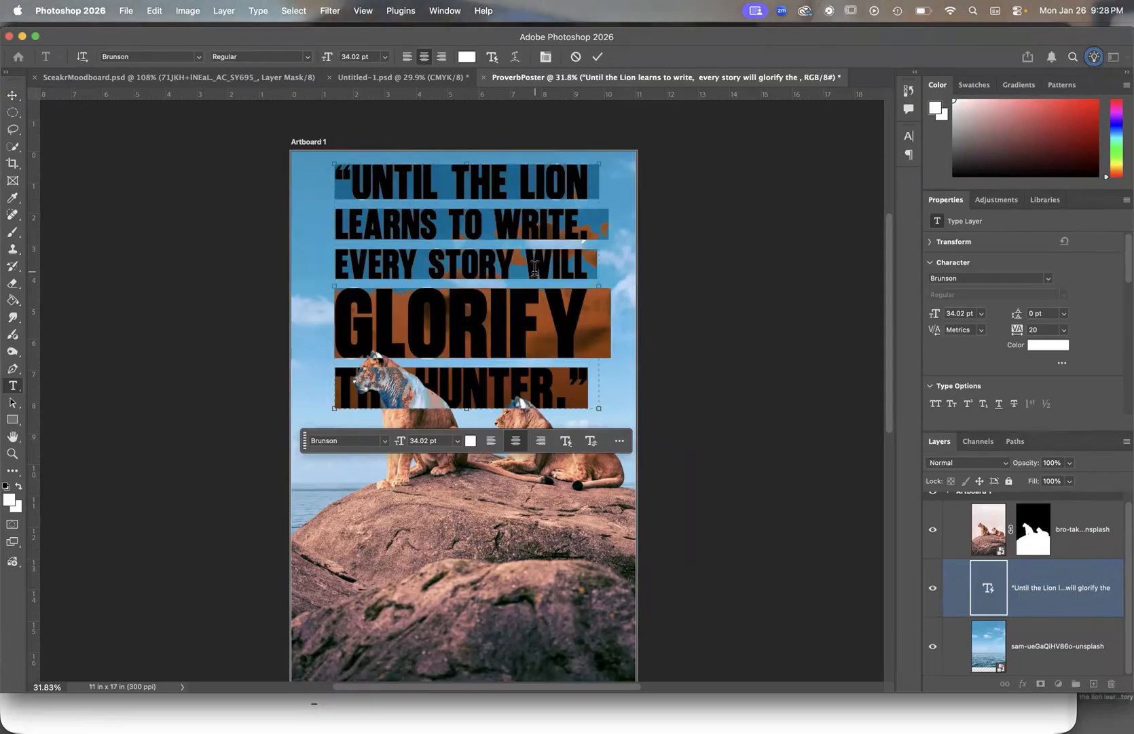
key("Escape")
Step: Nudge the proverb block slightly right and down, and move the masked lioness photo down to about Y -3.06 in
key("v")
left_click_drag(504, 231, 511, 248)
left_click(993, 530)
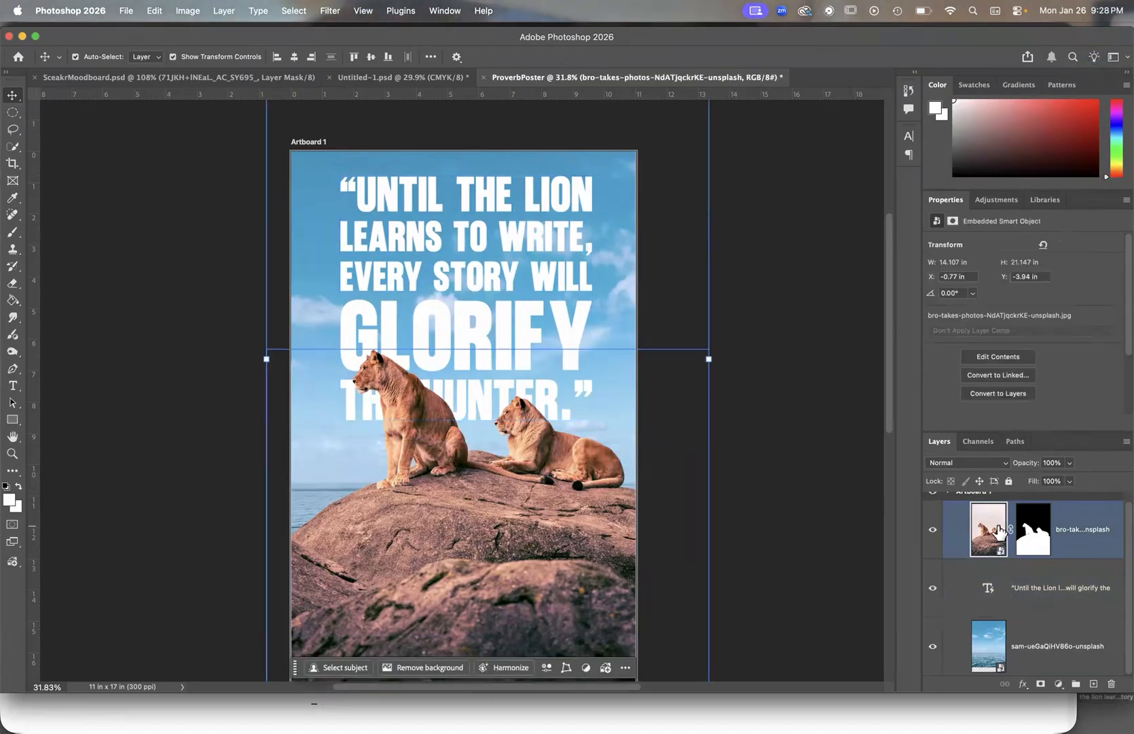
key("super+t")
left_click_drag(491, 545, 491, 572)
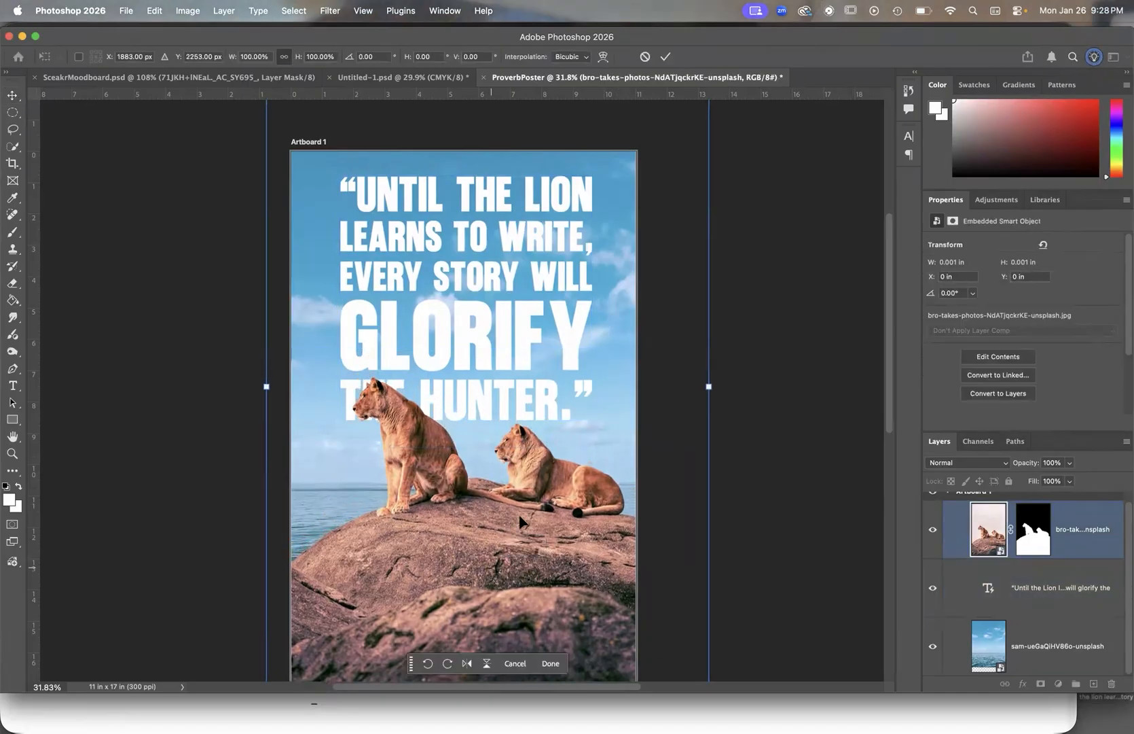
left_click(666, 56)
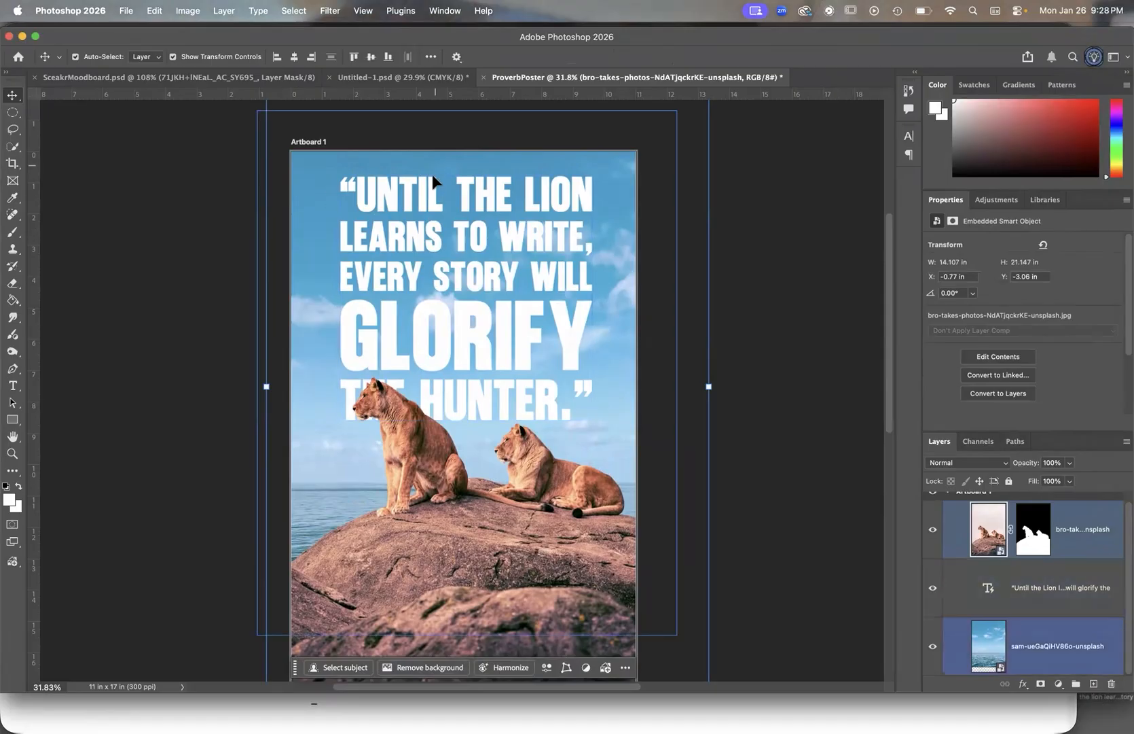
Step: Fine-tune the proverb block's position so it sits centred in the sky, with its last line behind the sitting lioness
left_click(430, 197)
mouse_move(431, 195)
left_mouse_down()
mouse_move(433, 174)
mouse_move(392, 180)
mouse_move(435, 193)
left_mouse_up()
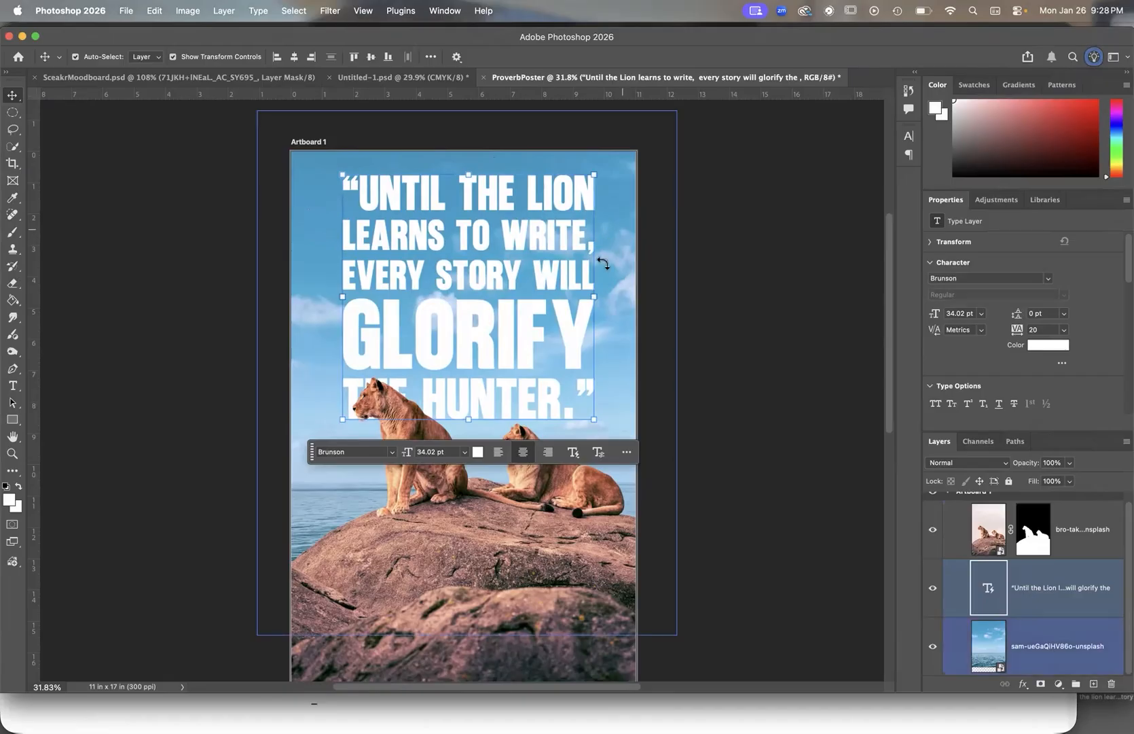
left_click_drag(520, 223, 515, 233)
scroll(707, 372, "down", 2)
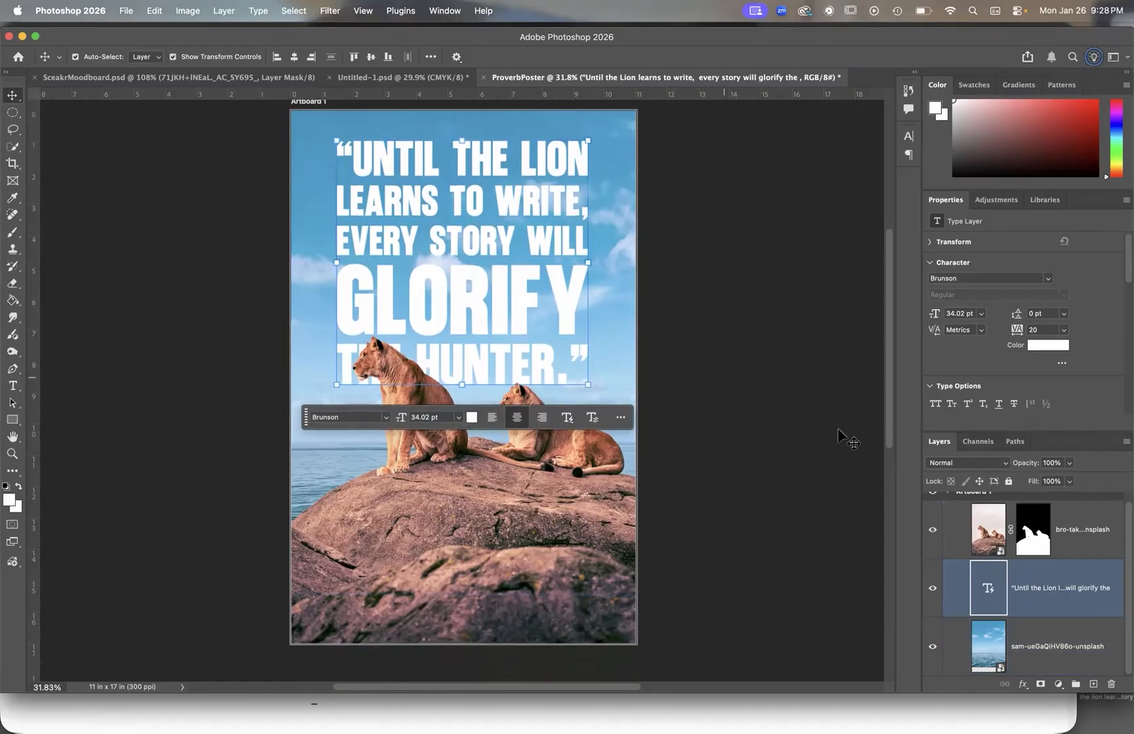
Step: Add a Drop Shadow effect with 20% opacity to the proverb text layer, and deselect the layer
left_click(612, 400)
left_click(1056, 586)
left_click(1023, 684)
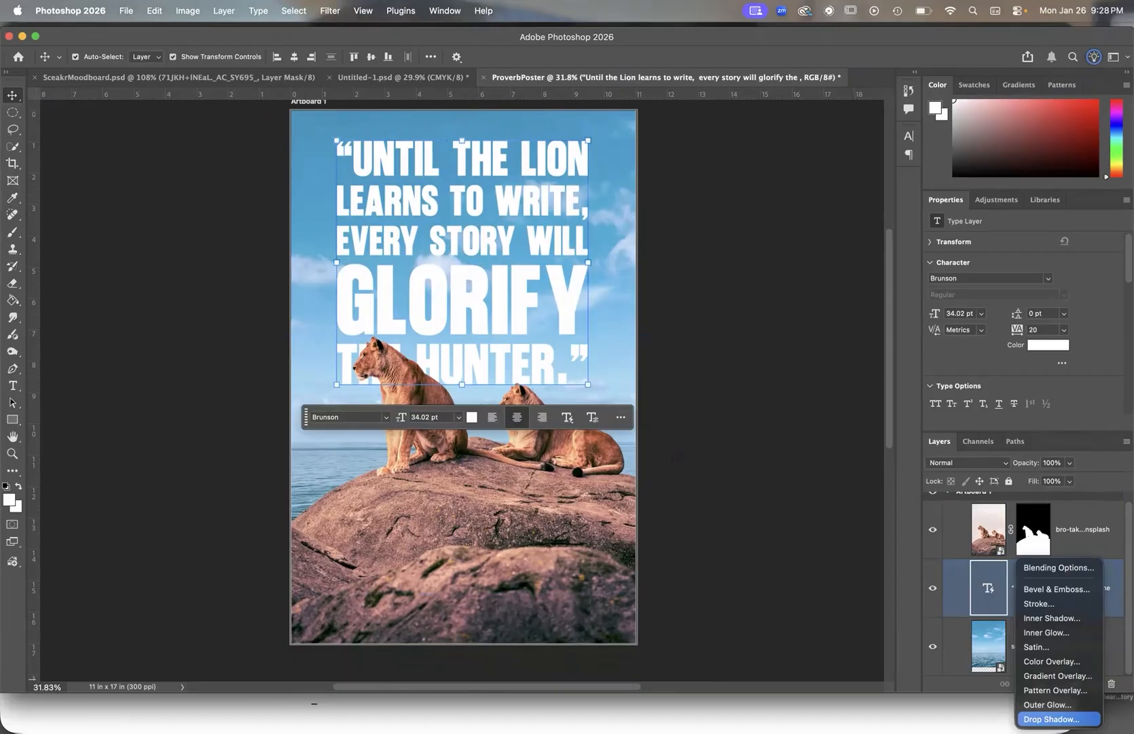
left_click(1052, 718)
left_click_drag(741, 196, 774, 135)
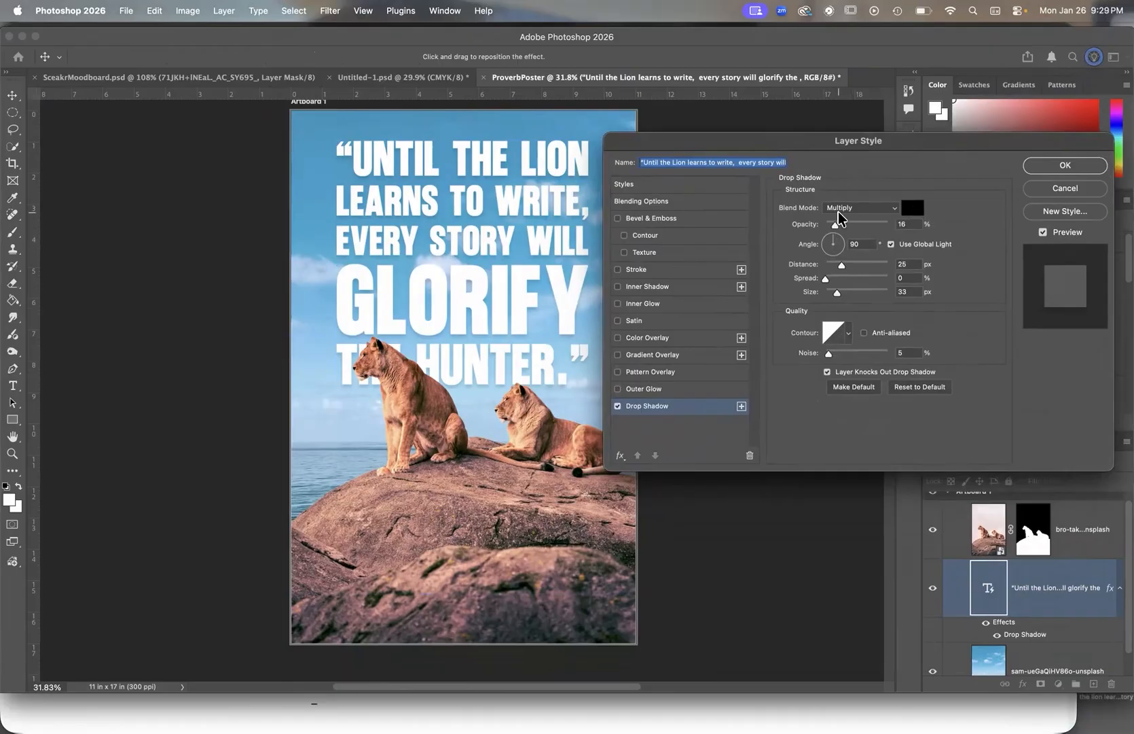
left_click(909, 225)
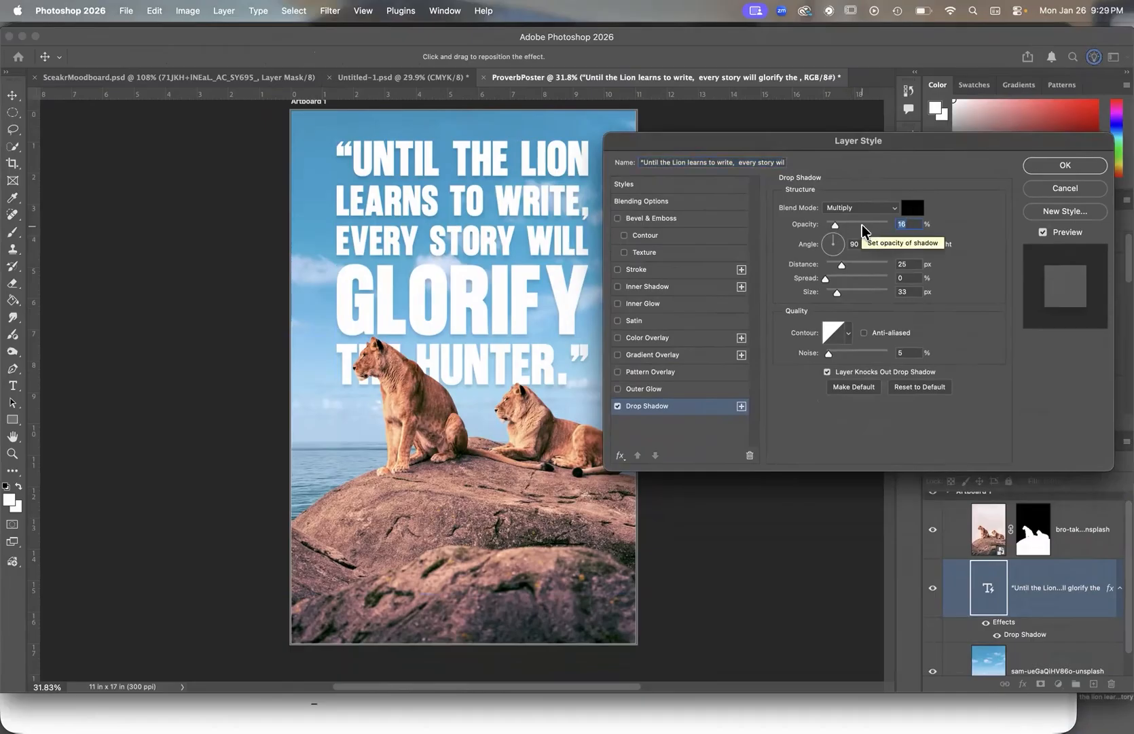
type("20")
double_click(917, 224)
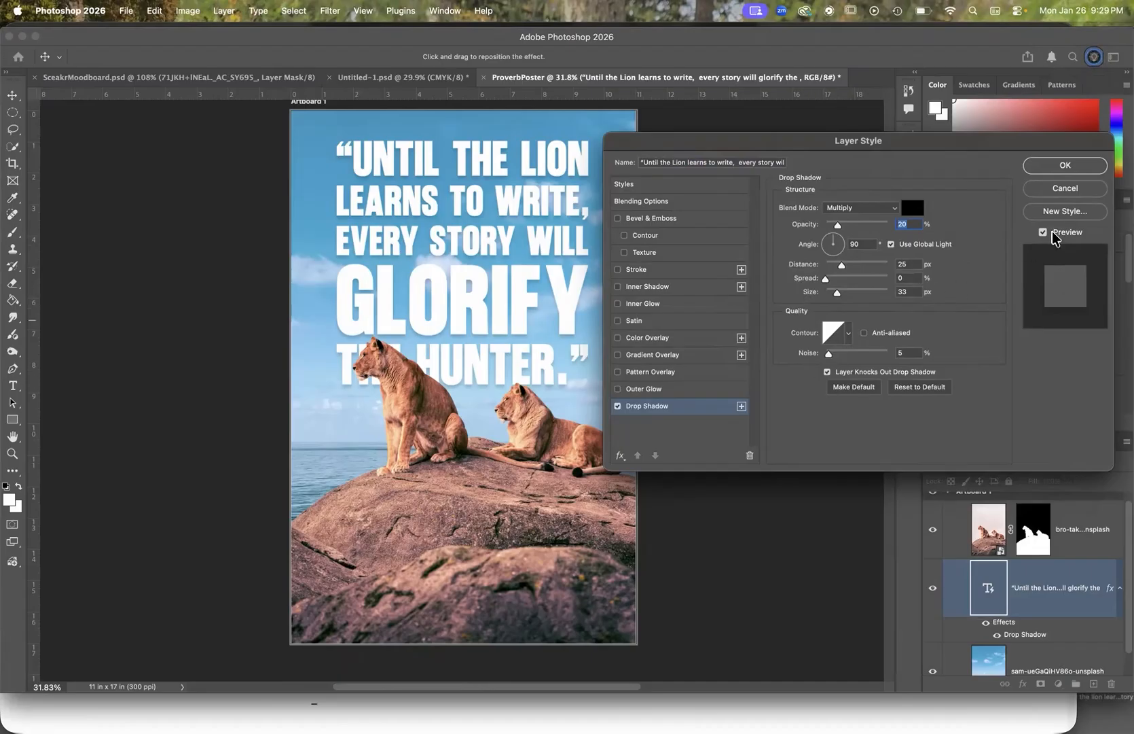
left_click(1054, 165)
left_click(688, 321)
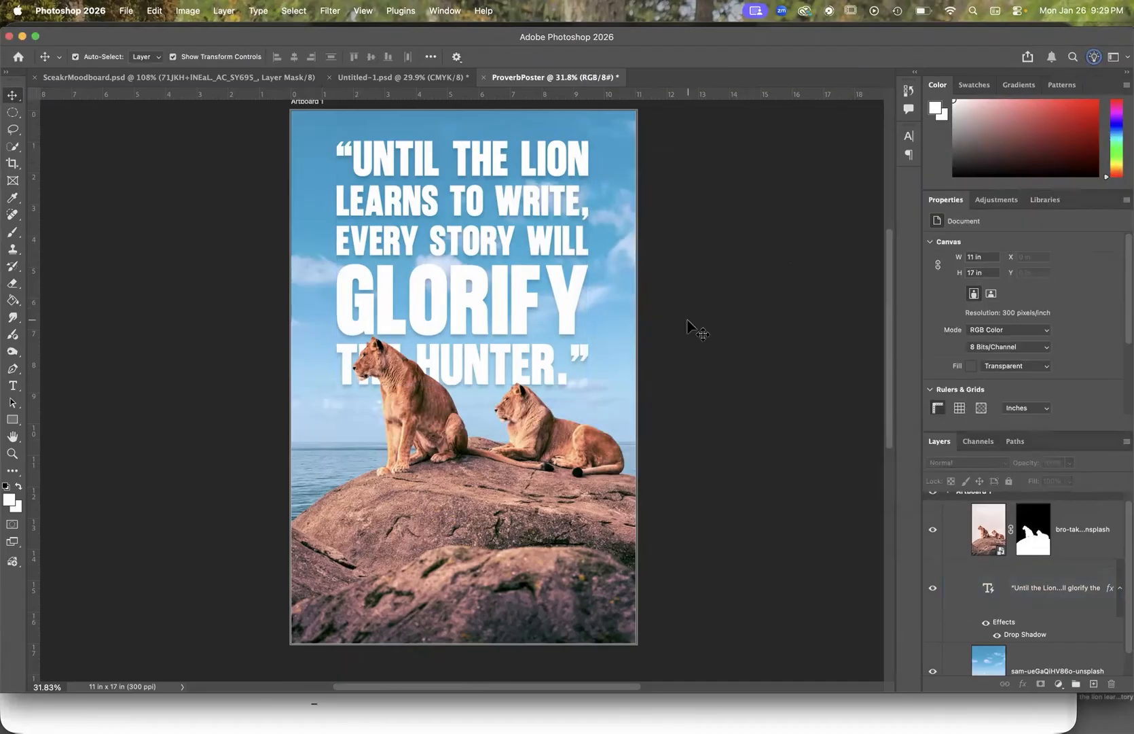
scroll(688, 320, "down", 1)
scroll(688, 320, "left", 1)
scroll(687, 329, "up", 1)
left_click(688, 327)
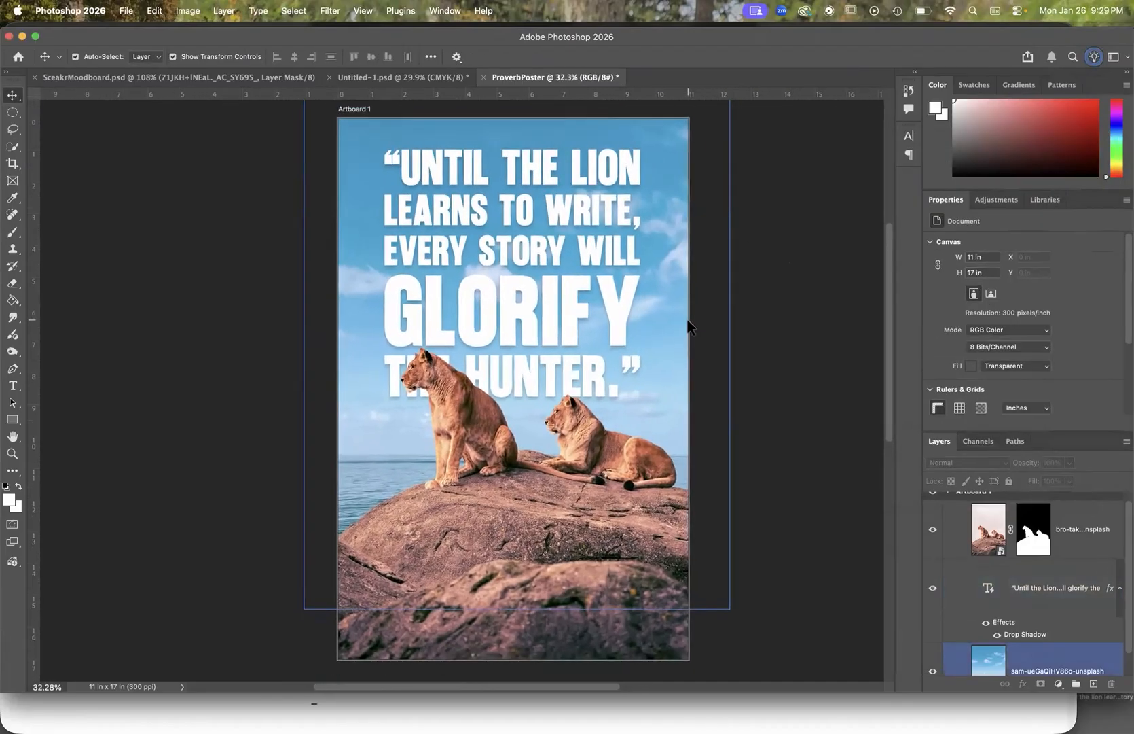
left_click(705, 312)
Step: Save a copy of the poster to the Desktop as ProverbPoster.pdf in Photoshop PDF format
left_click(125, 12)
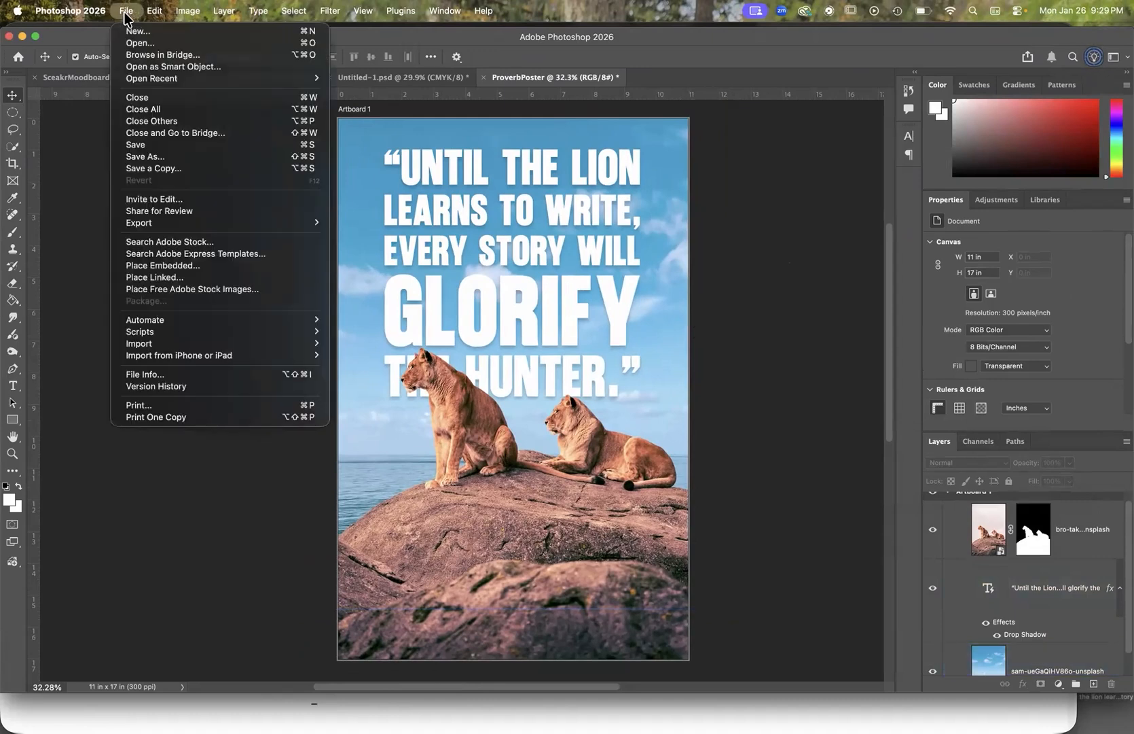
left_click(149, 170)
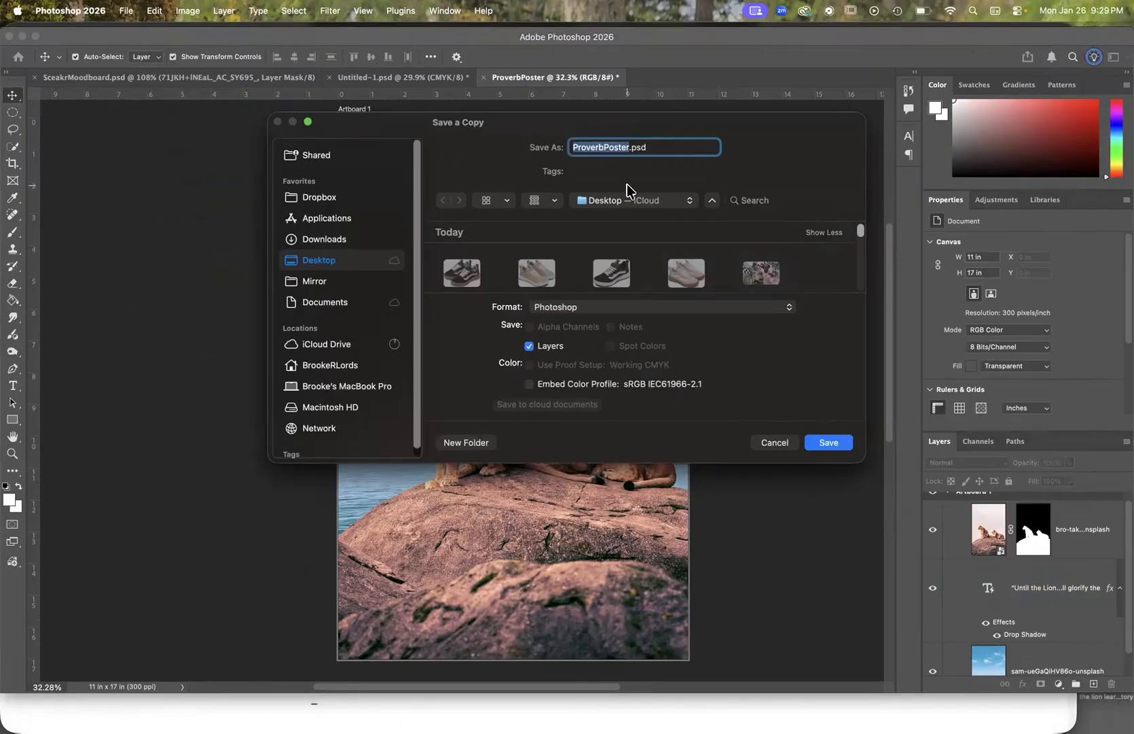
left_click(560, 307)
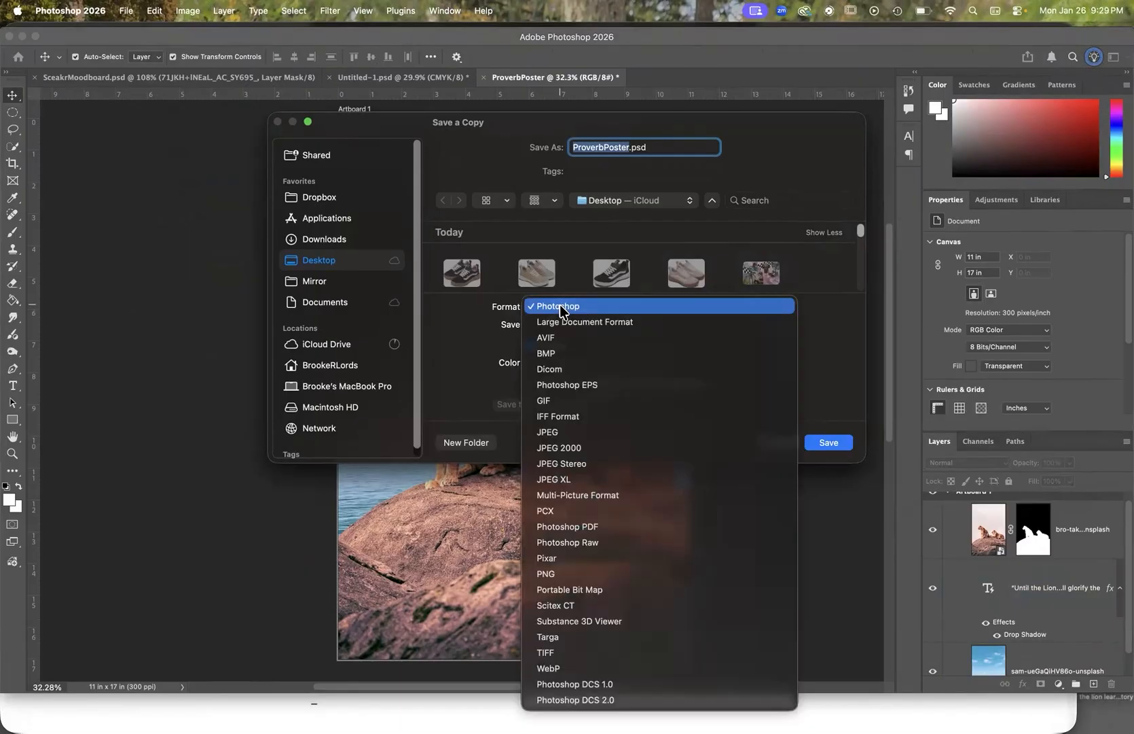
left_click(602, 527)
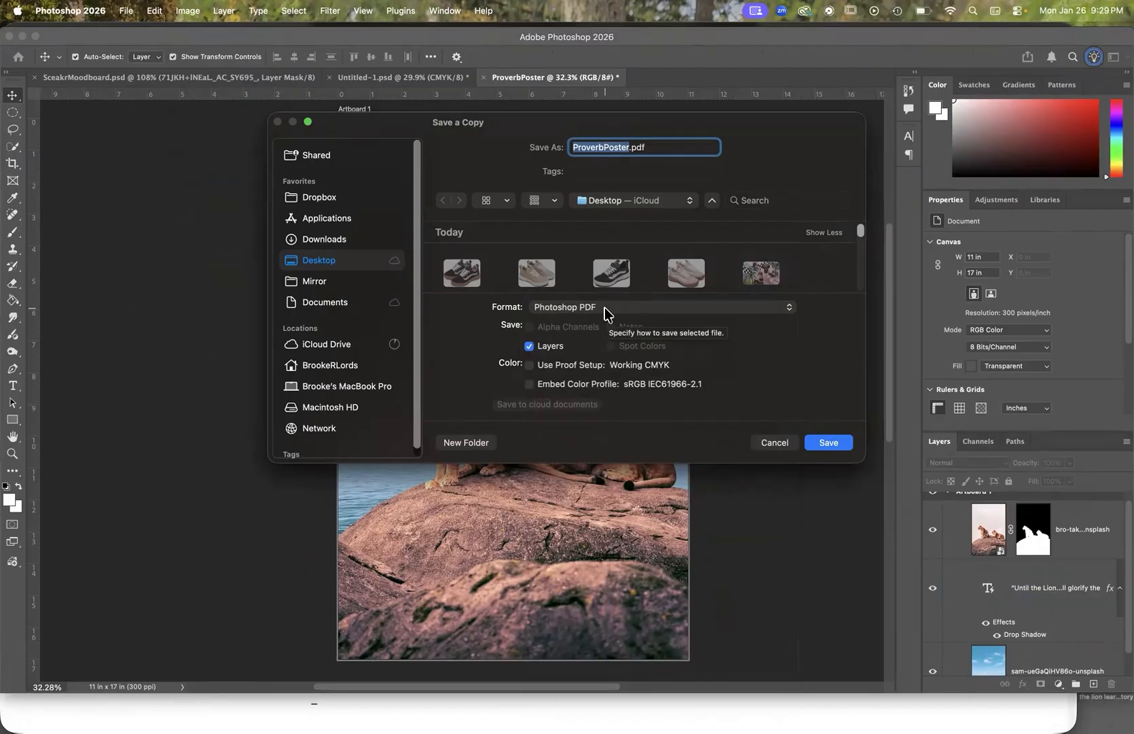
left_click(829, 443)
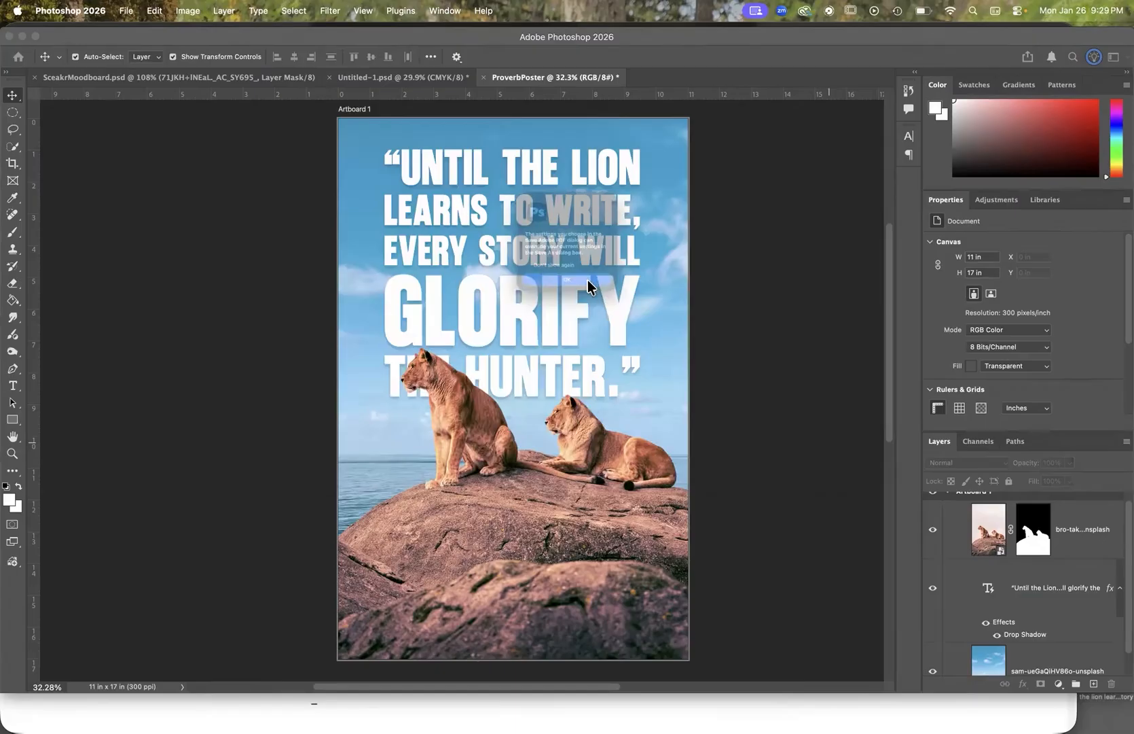
left_click(594, 307)
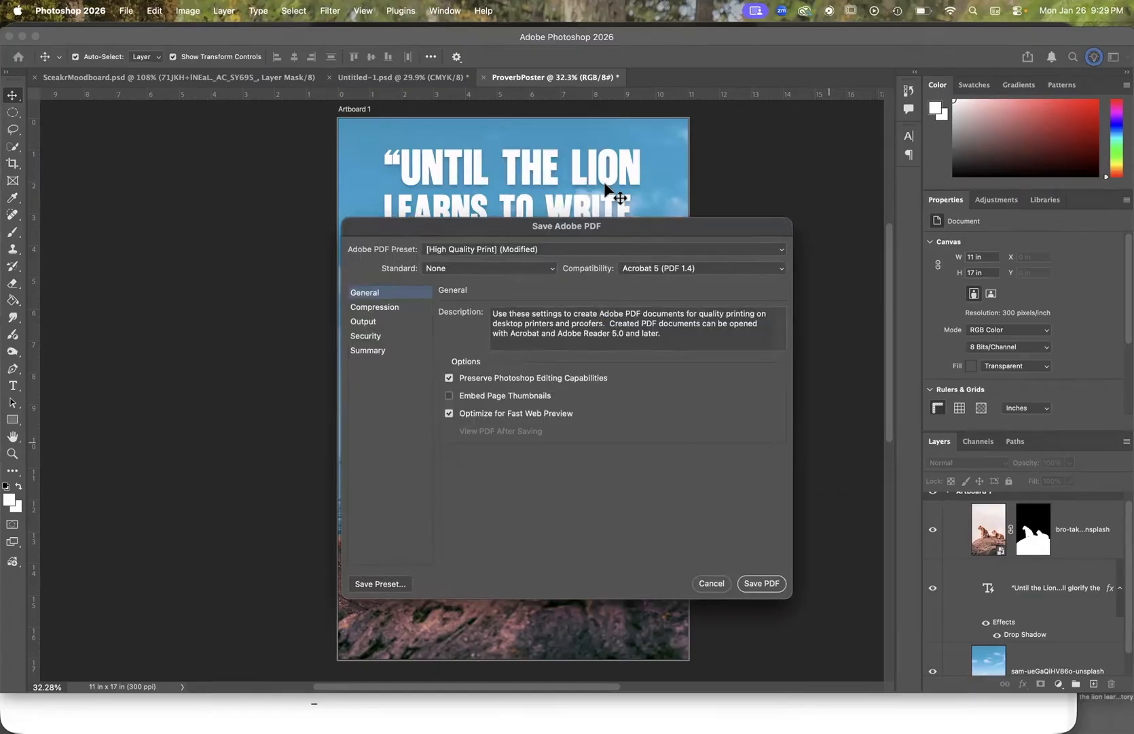
Step: Export the PDF with the modified High Quality Print preset, keeping Preserve Photoshop Editing Capabilities enabled
left_click(518, 248)
left_click(499, 156)
left_click(759, 584)
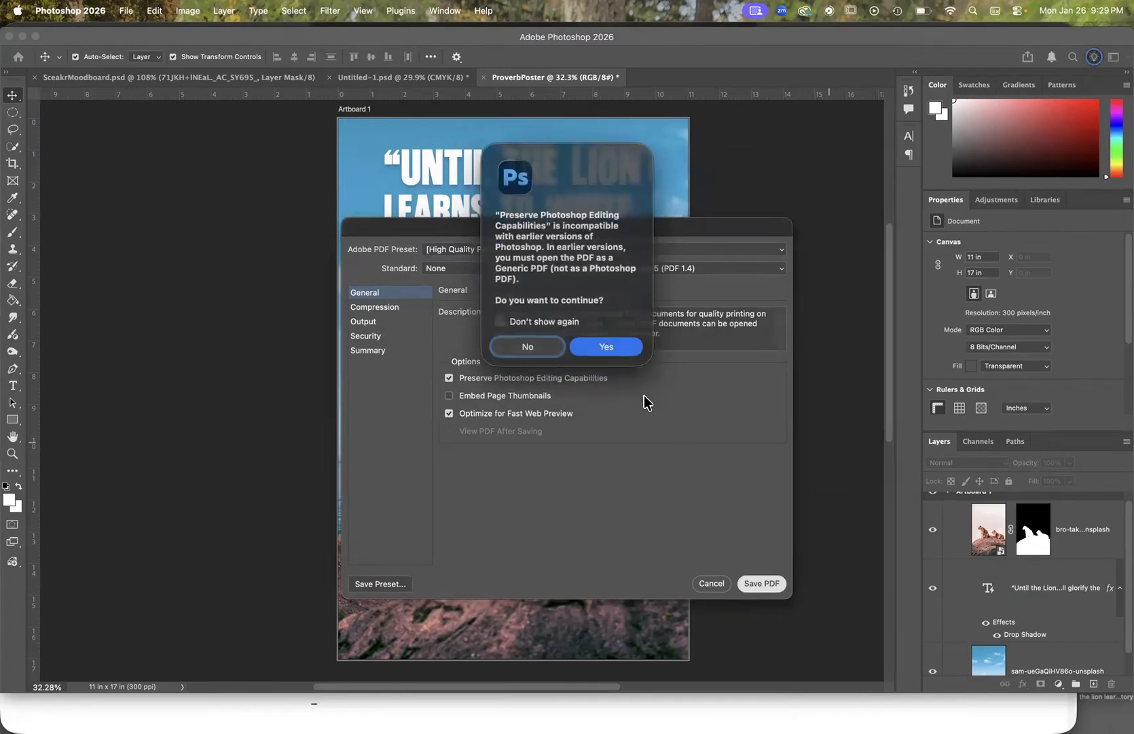
left_click(605, 346)
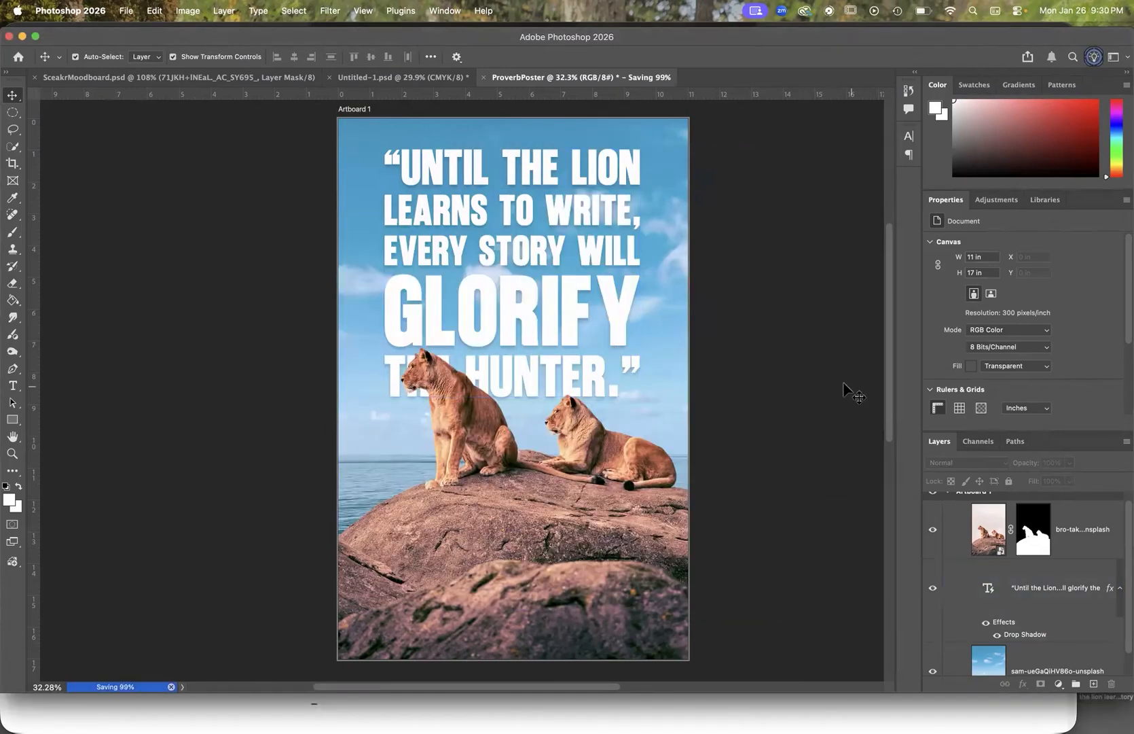